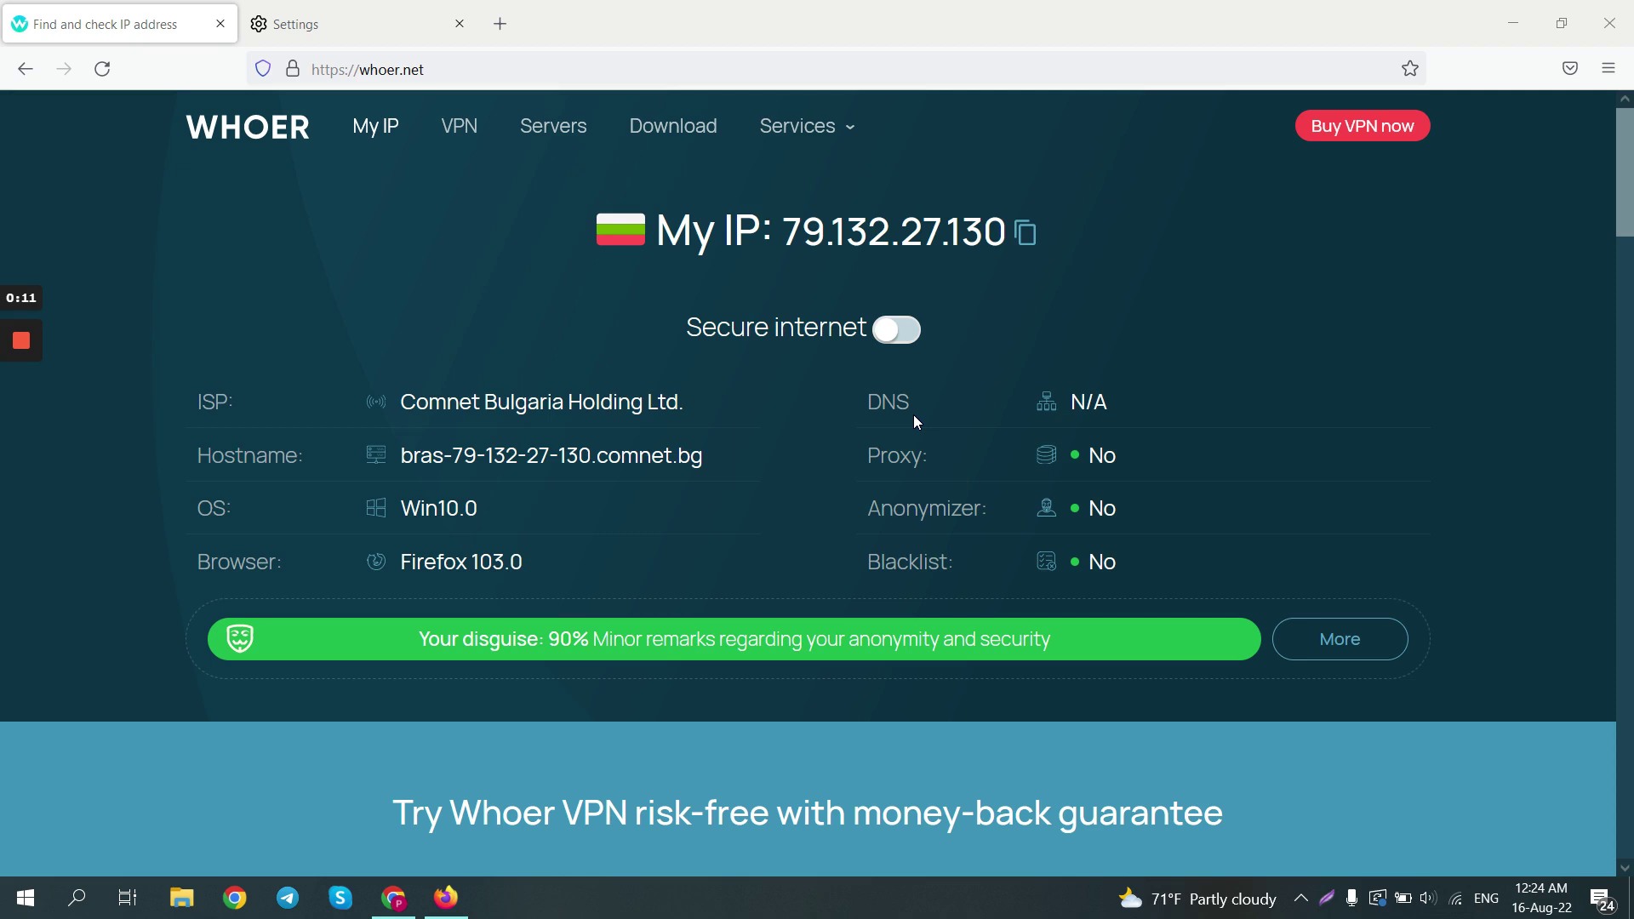
Step: Search Firefox settings for 'prox' and open the Network connection settings
{"action": "left_click", "coordinate": [1593, 80]}
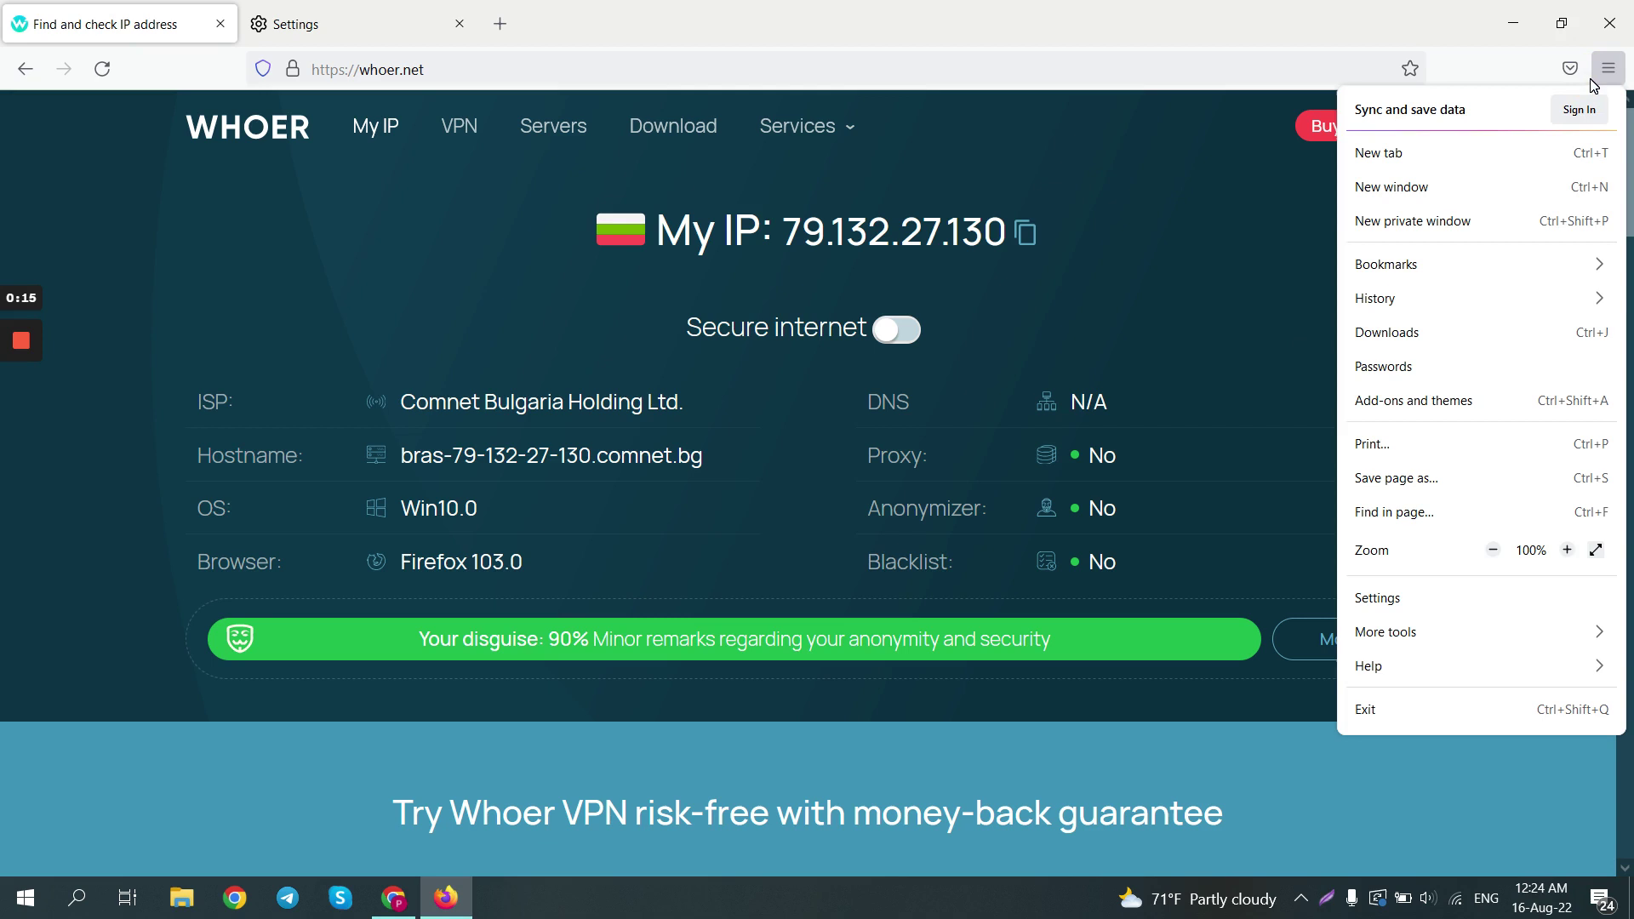
{"action": "left_click", "coordinate": [1420, 601]}
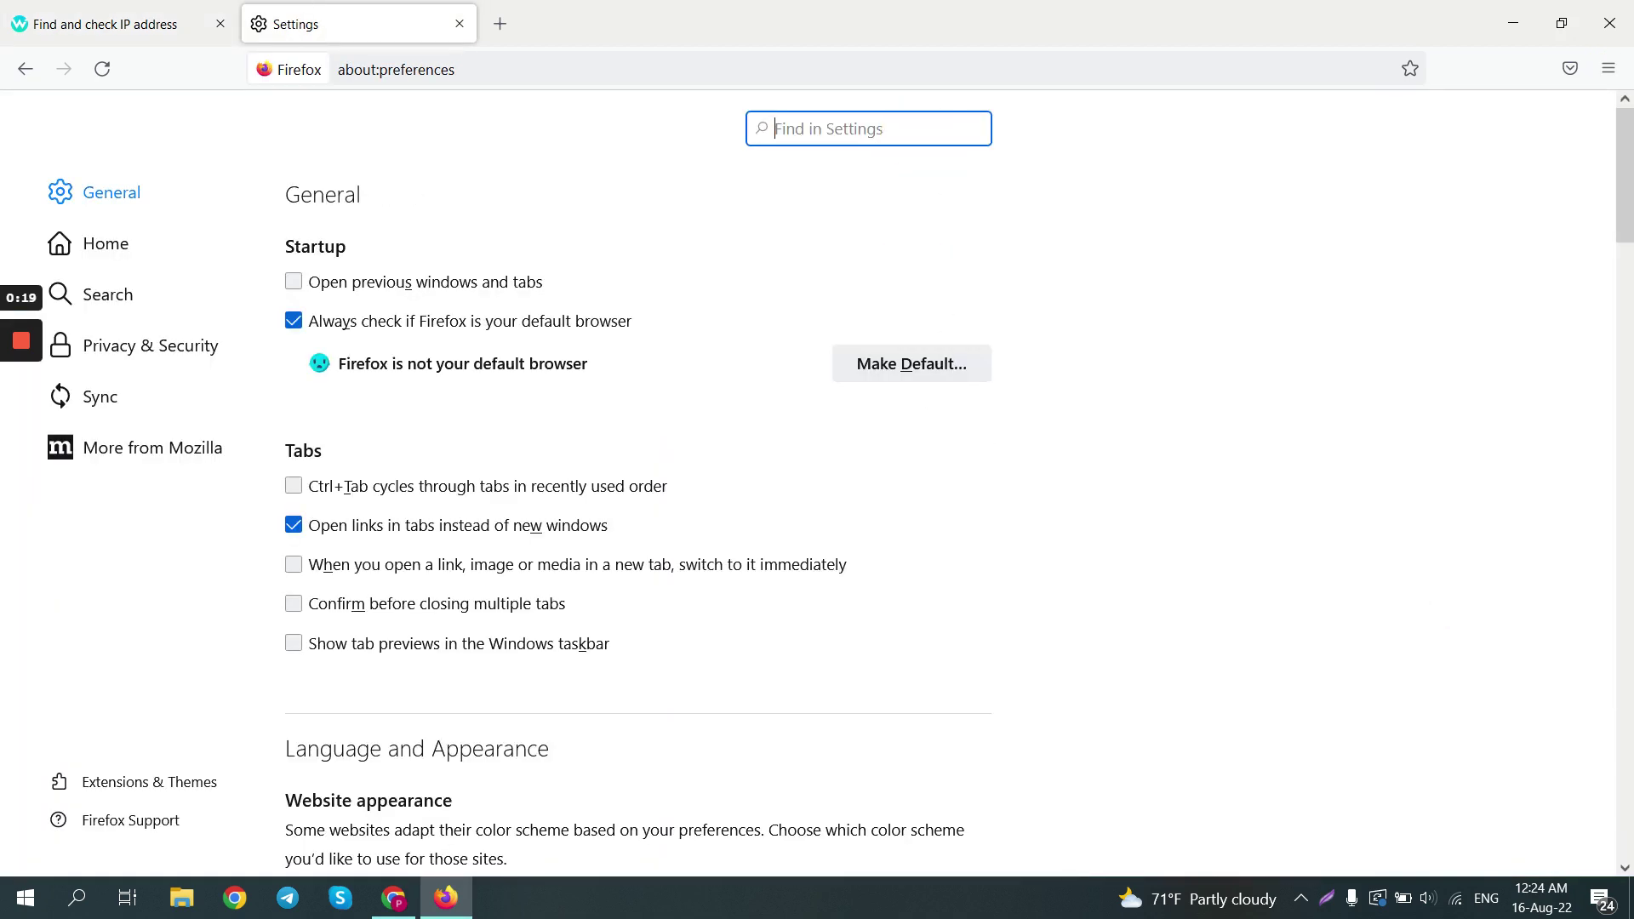
{"action": "type", "text": "prox"}
{"action": "left_click", "coordinate": [885, 289]}
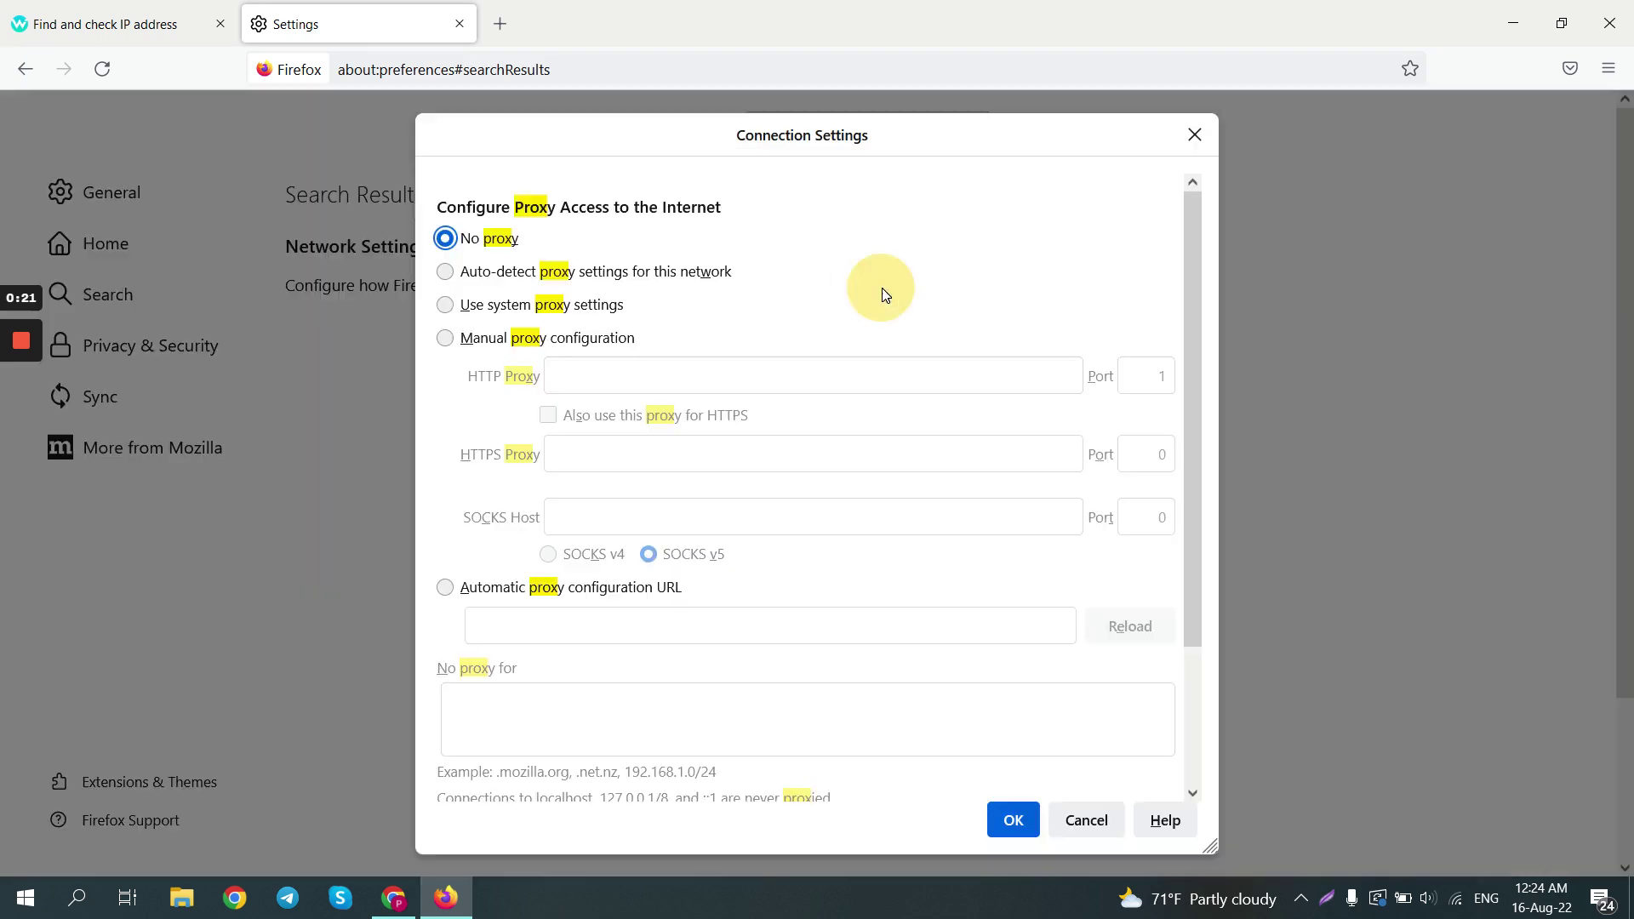
Step: Choose manual proxy configuration with HTTP proxy 23.109.113.60 on port 9000
{"action": "left_click", "coordinate": [562, 341]}
{"action": "left_click", "coordinate": [561, 375]}
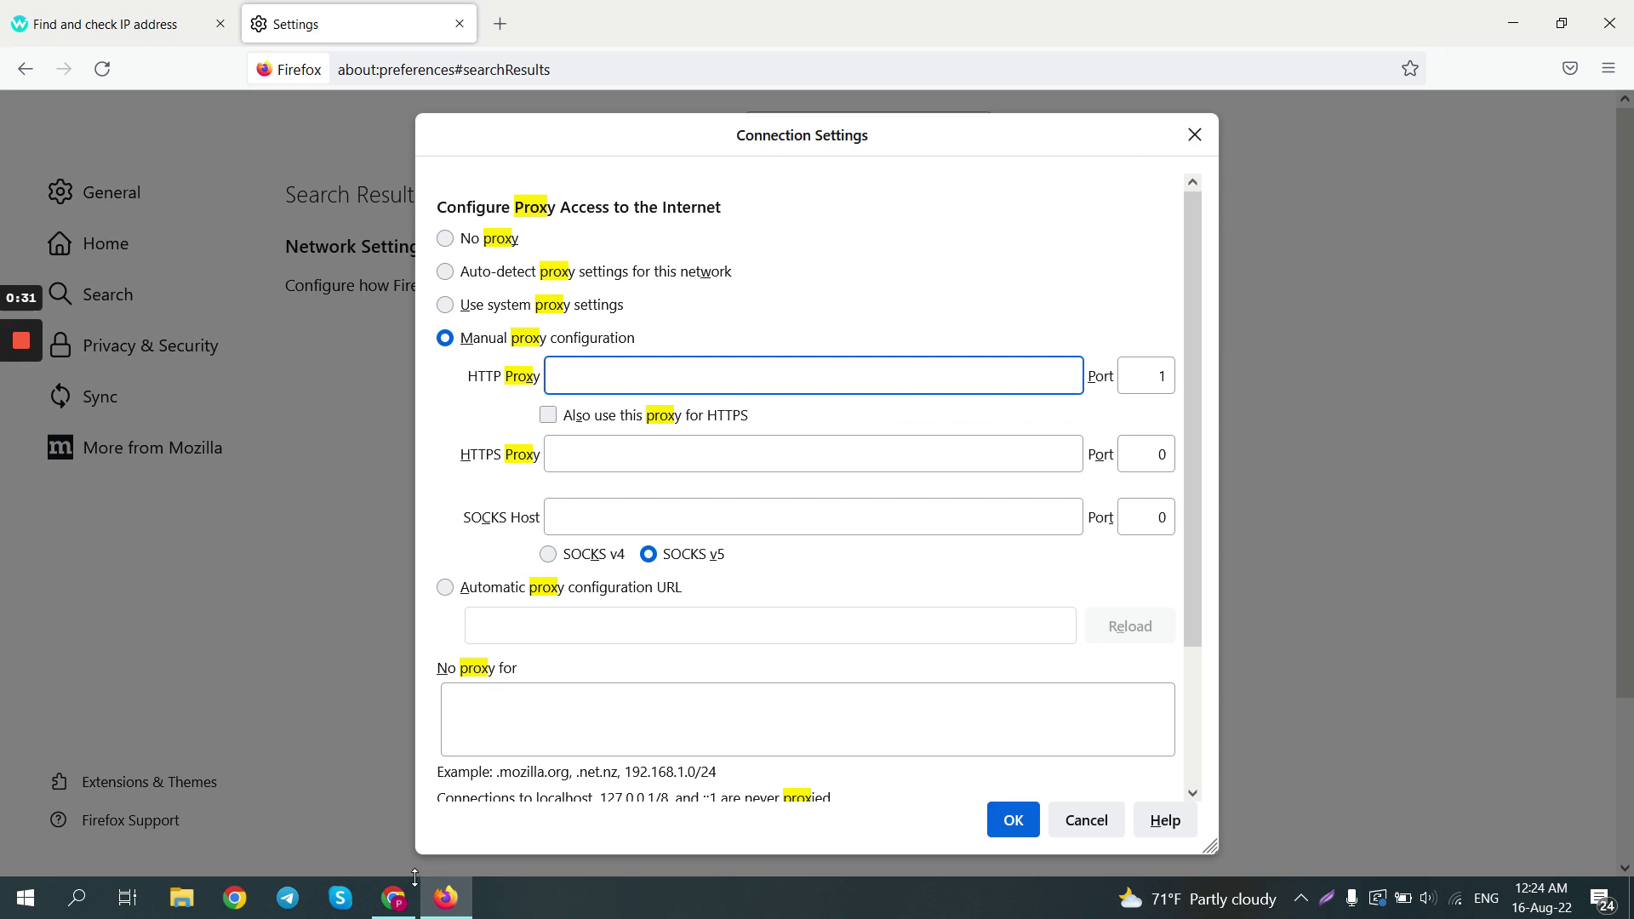
{"action": "left_click", "coordinate": [394, 898]}
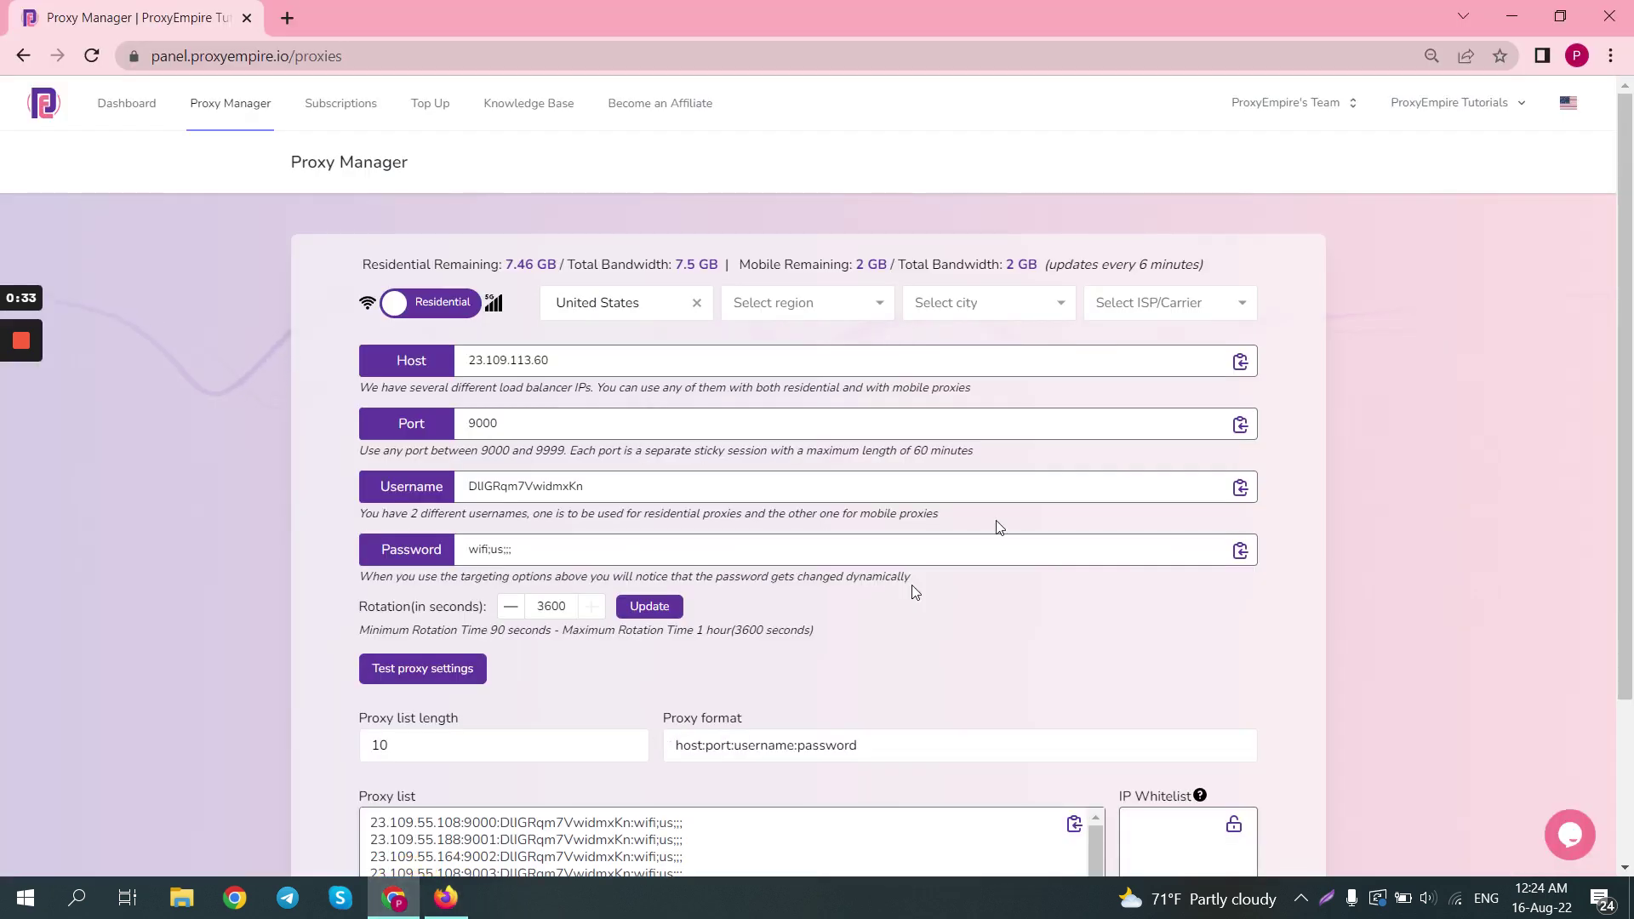
{"action": "left_click", "coordinate": [1240, 361]}
{"action": "key", "text": "alt+Tab"}
{"action": "key", "text": "ctrl+v"}
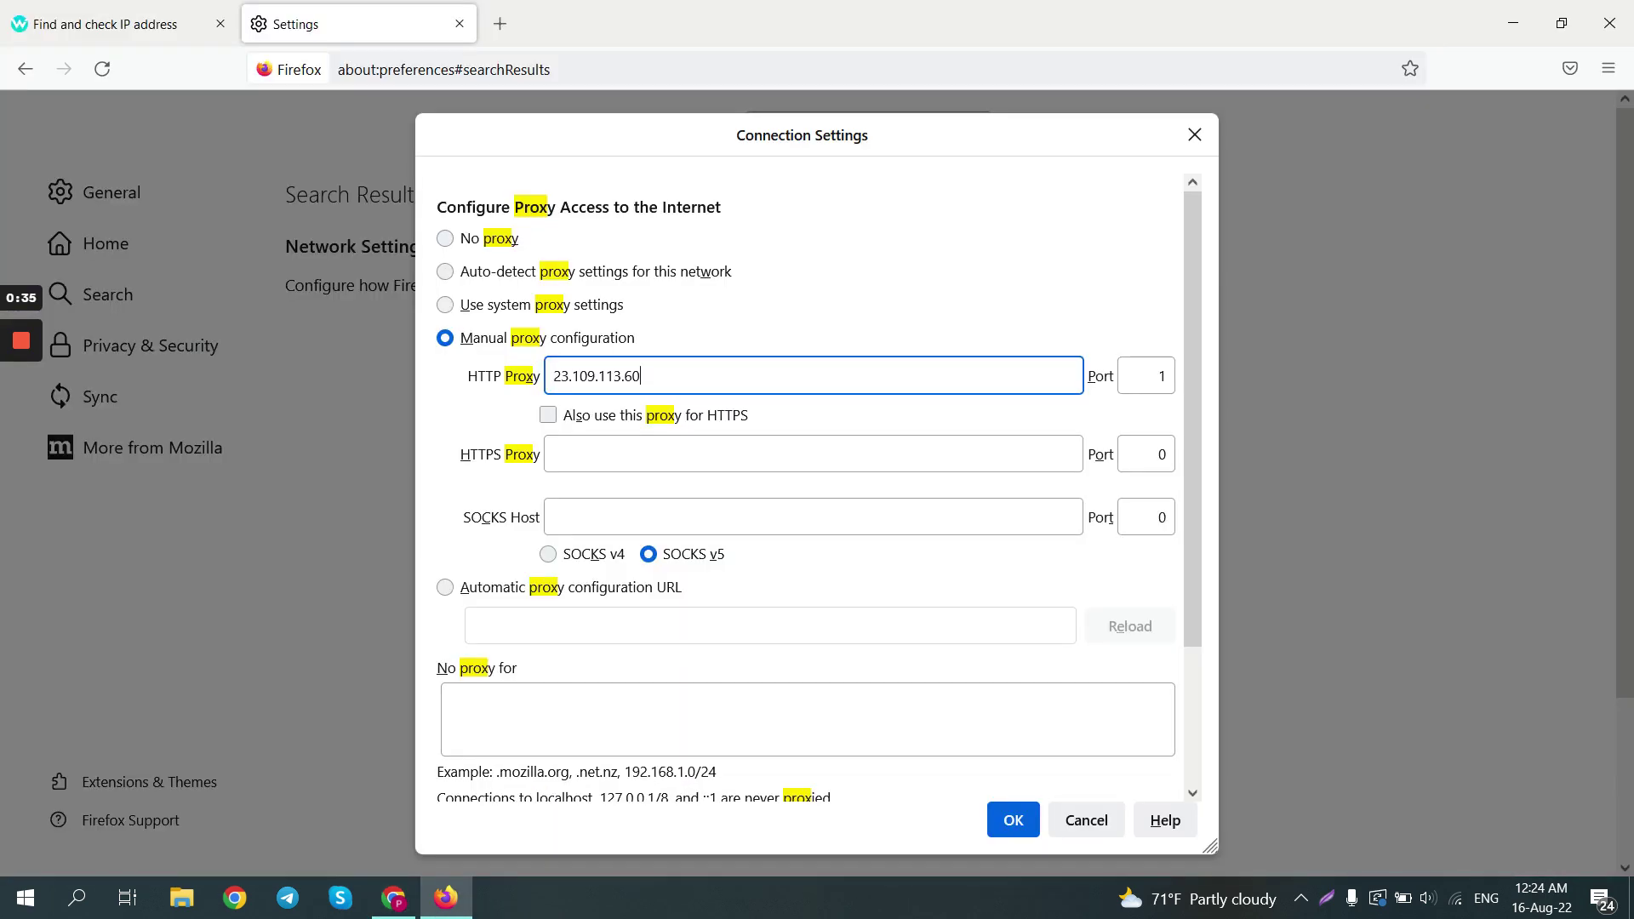
{"action": "key", "text": "Tab"}
{"action": "type", "text": "900"}
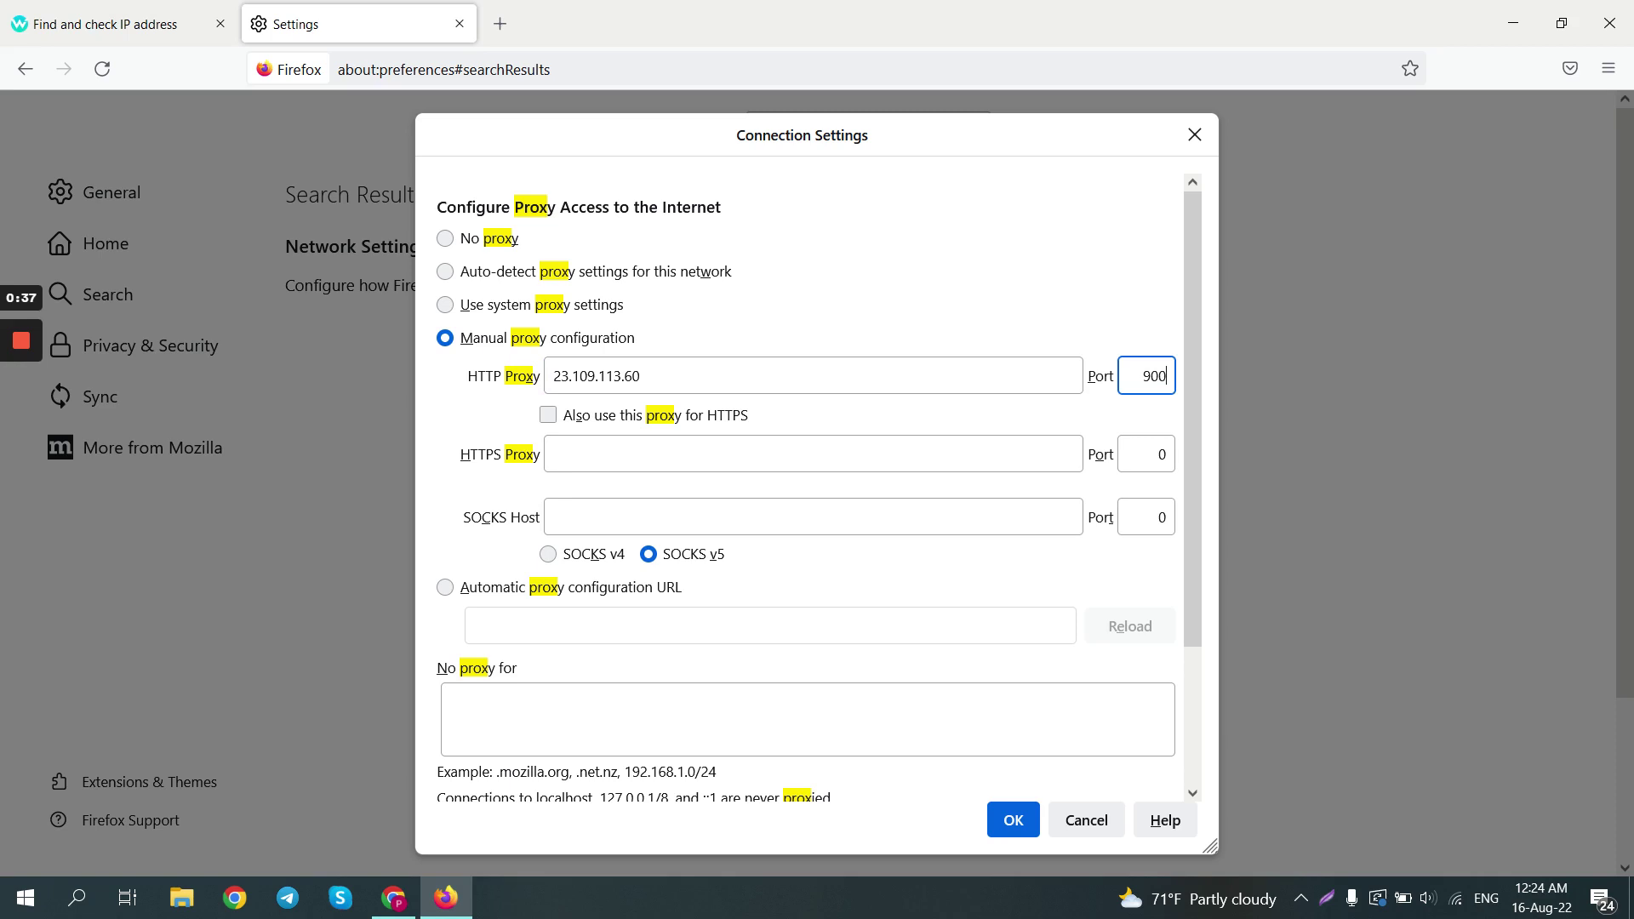
Step: Apply the same proxy to HTTPS and save the connection settings
{"action": "left_click", "coordinate": [658, 425]}
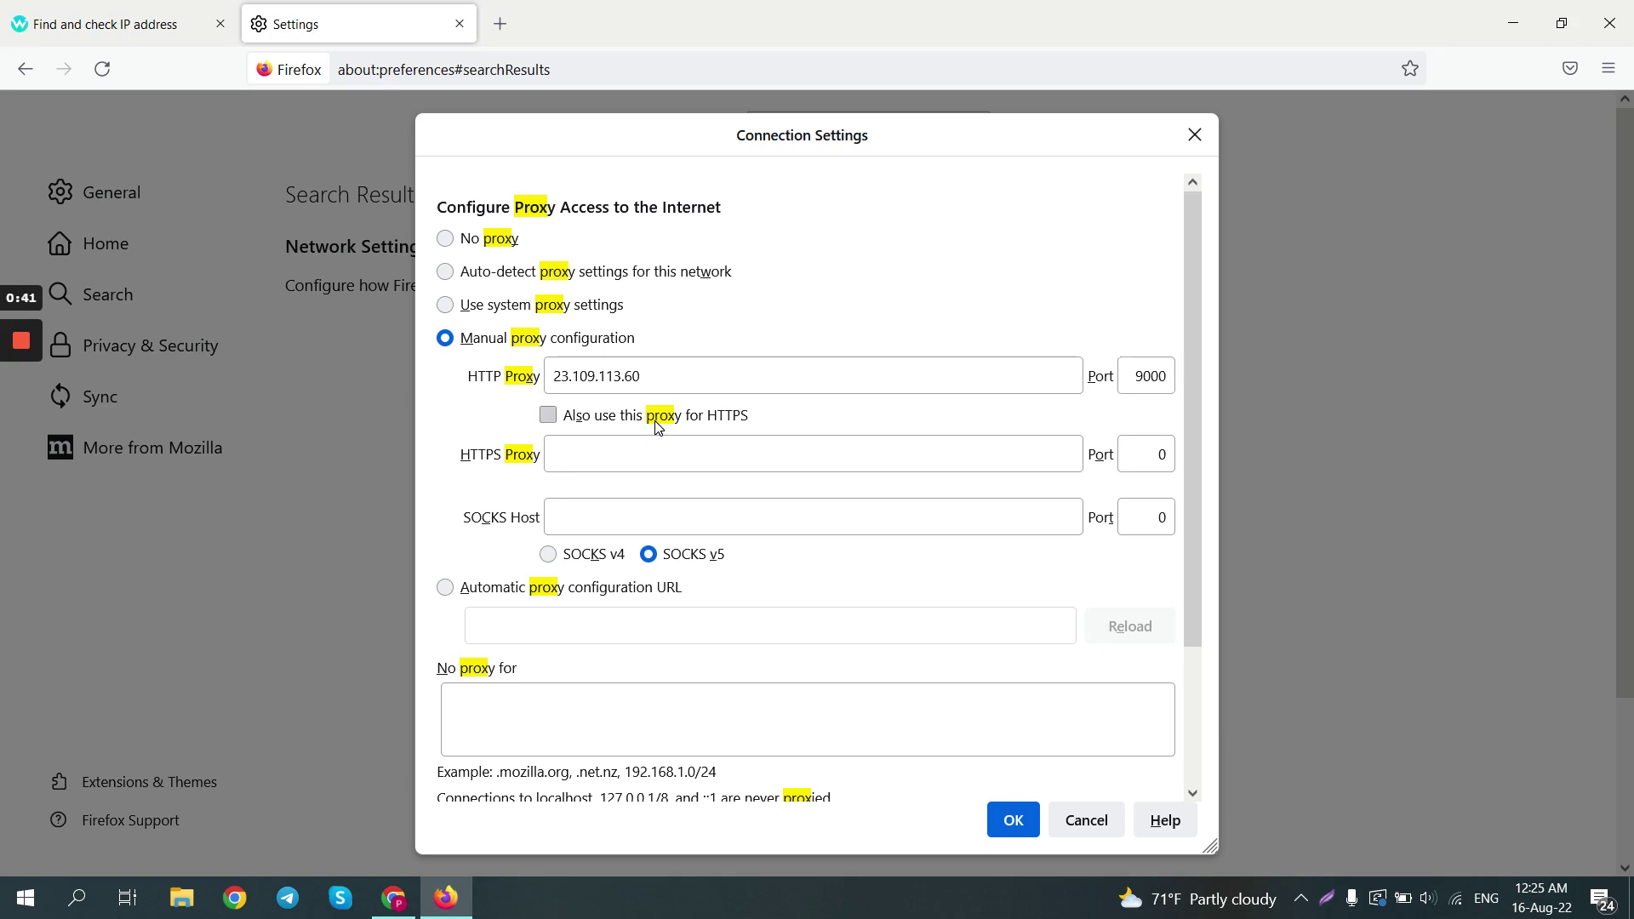
{"action": "scroll", "coordinate": [703, 432], "scroll_direction": "down", "scroll_amount": 2}
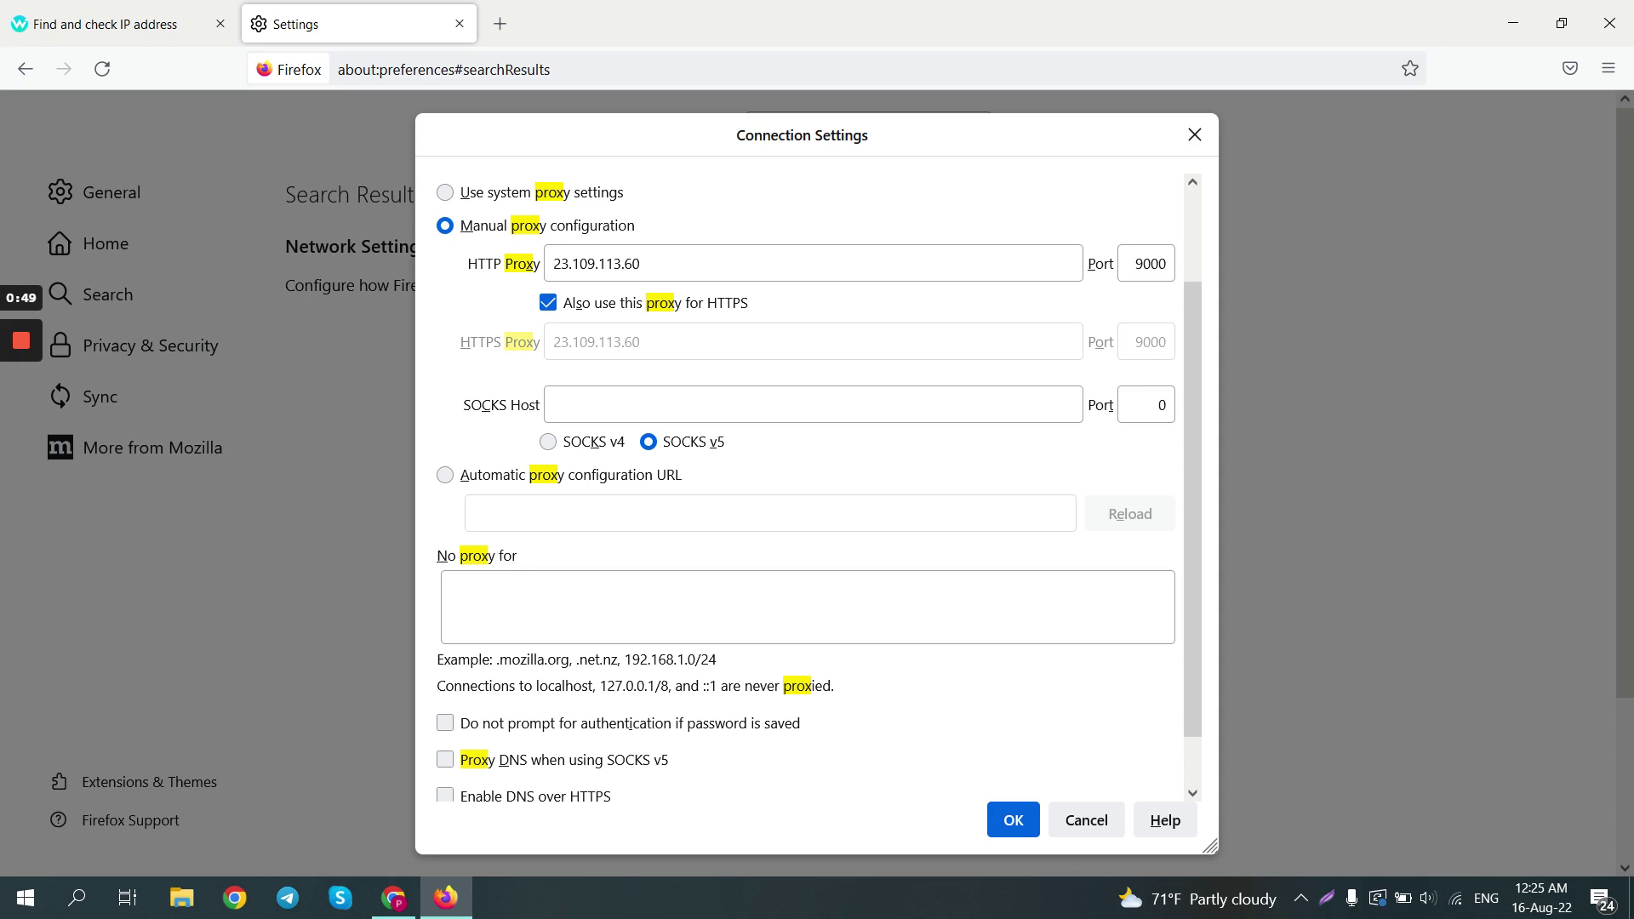
{"action": "left_click", "coordinate": [553, 587]}
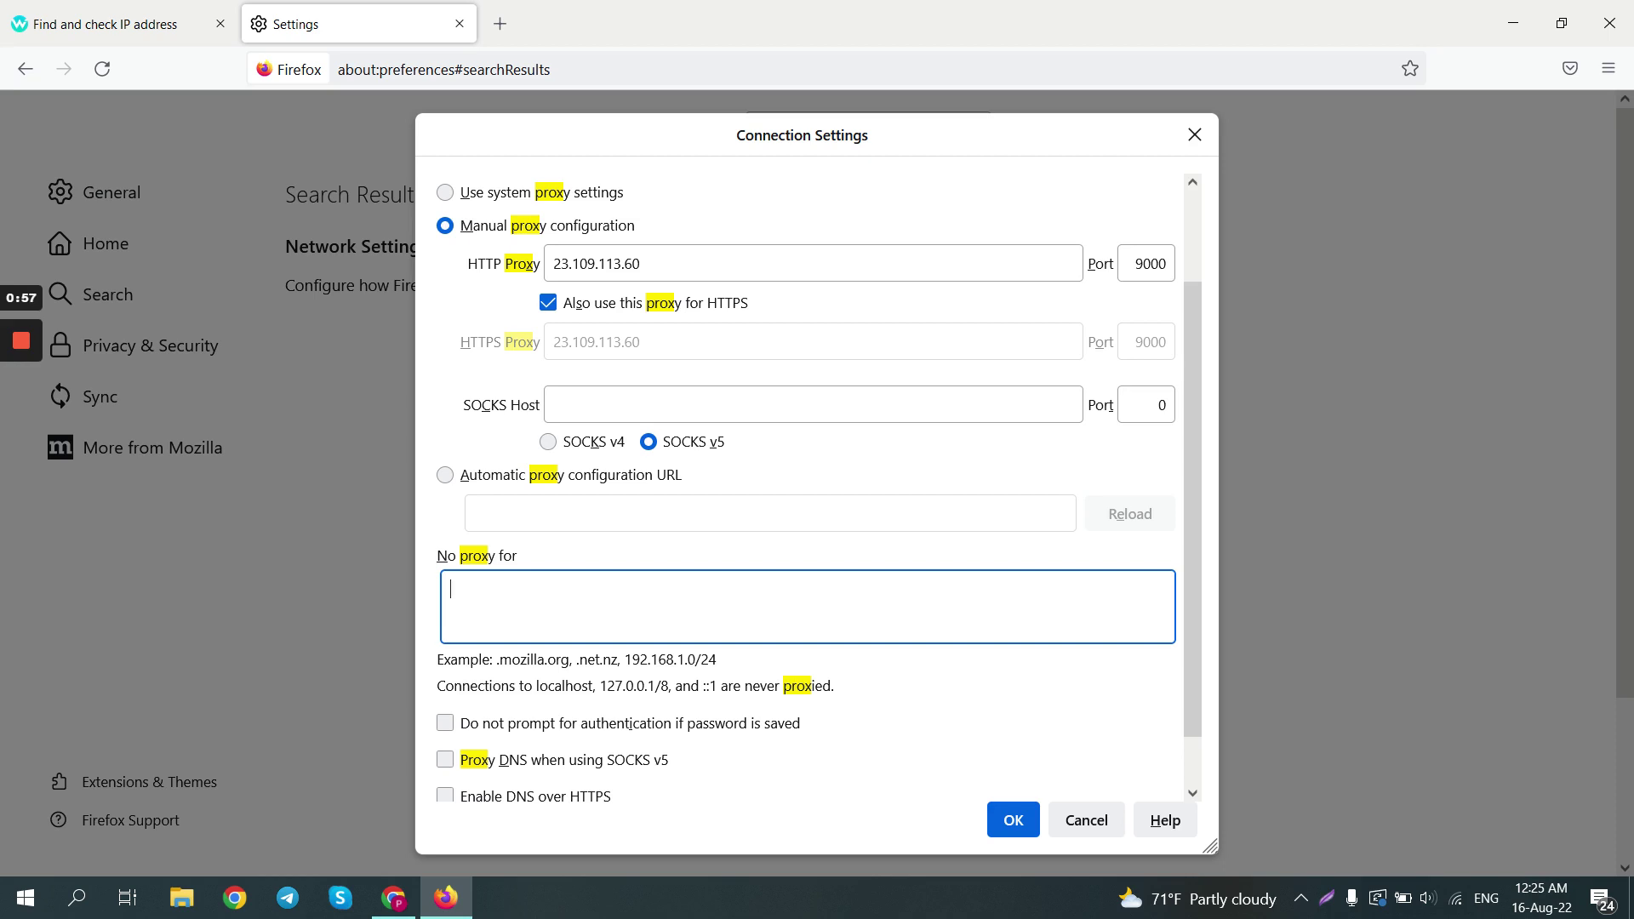
{"action": "scroll", "coordinate": [886, 668], "scroll_direction": "down", "scroll_amount": 1}
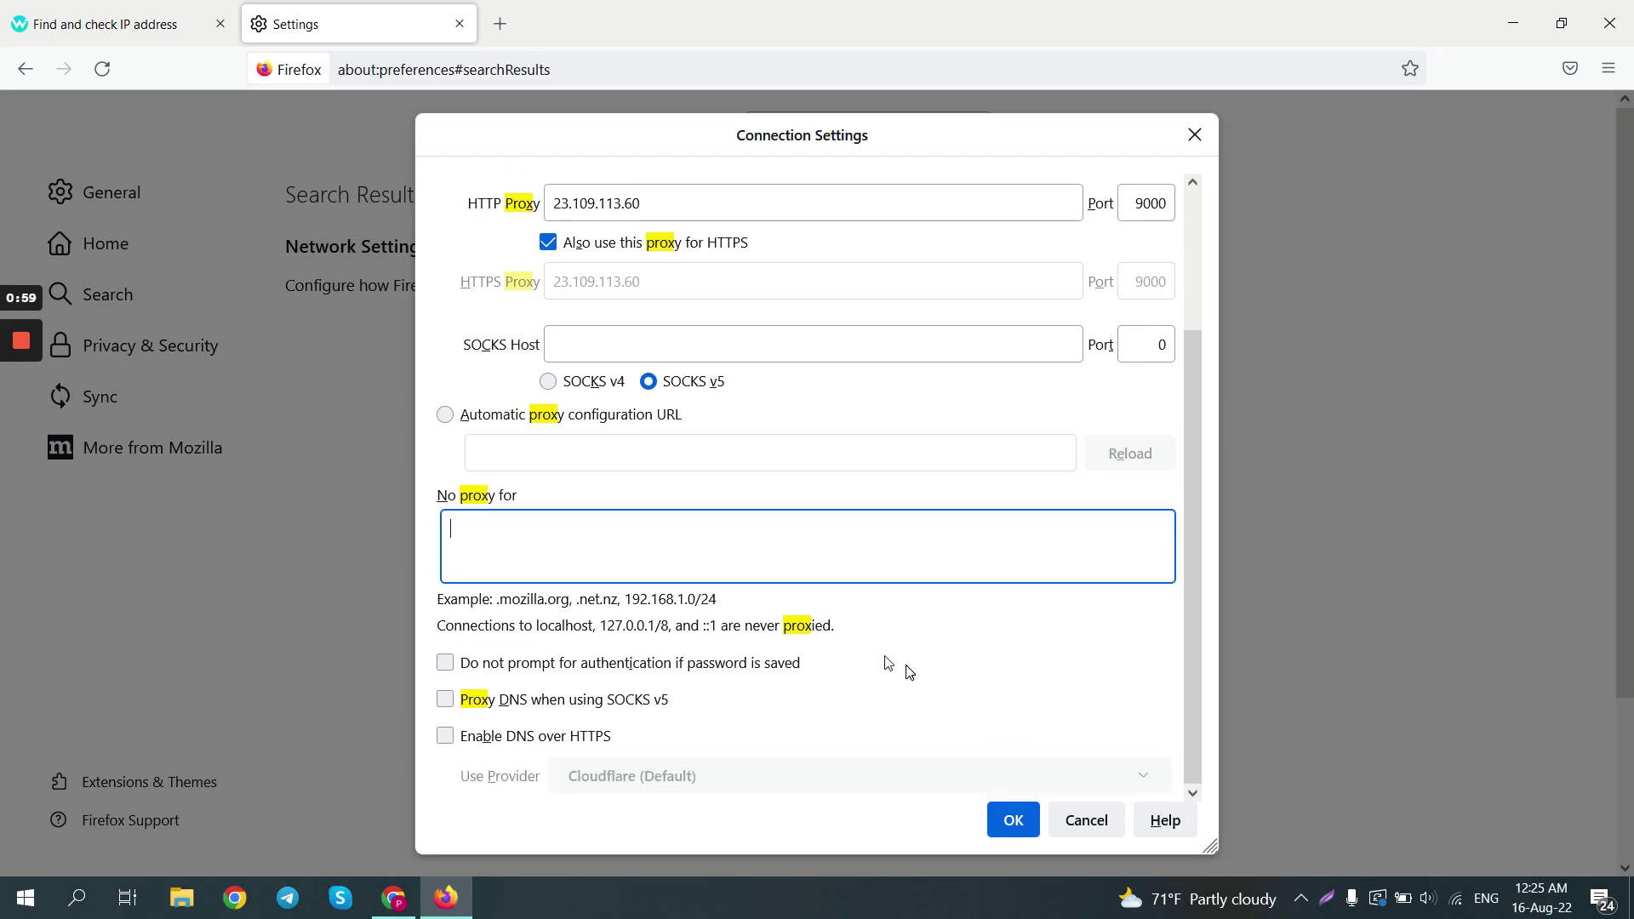
{"action": "left_click", "coordinate": [1020, 817]}
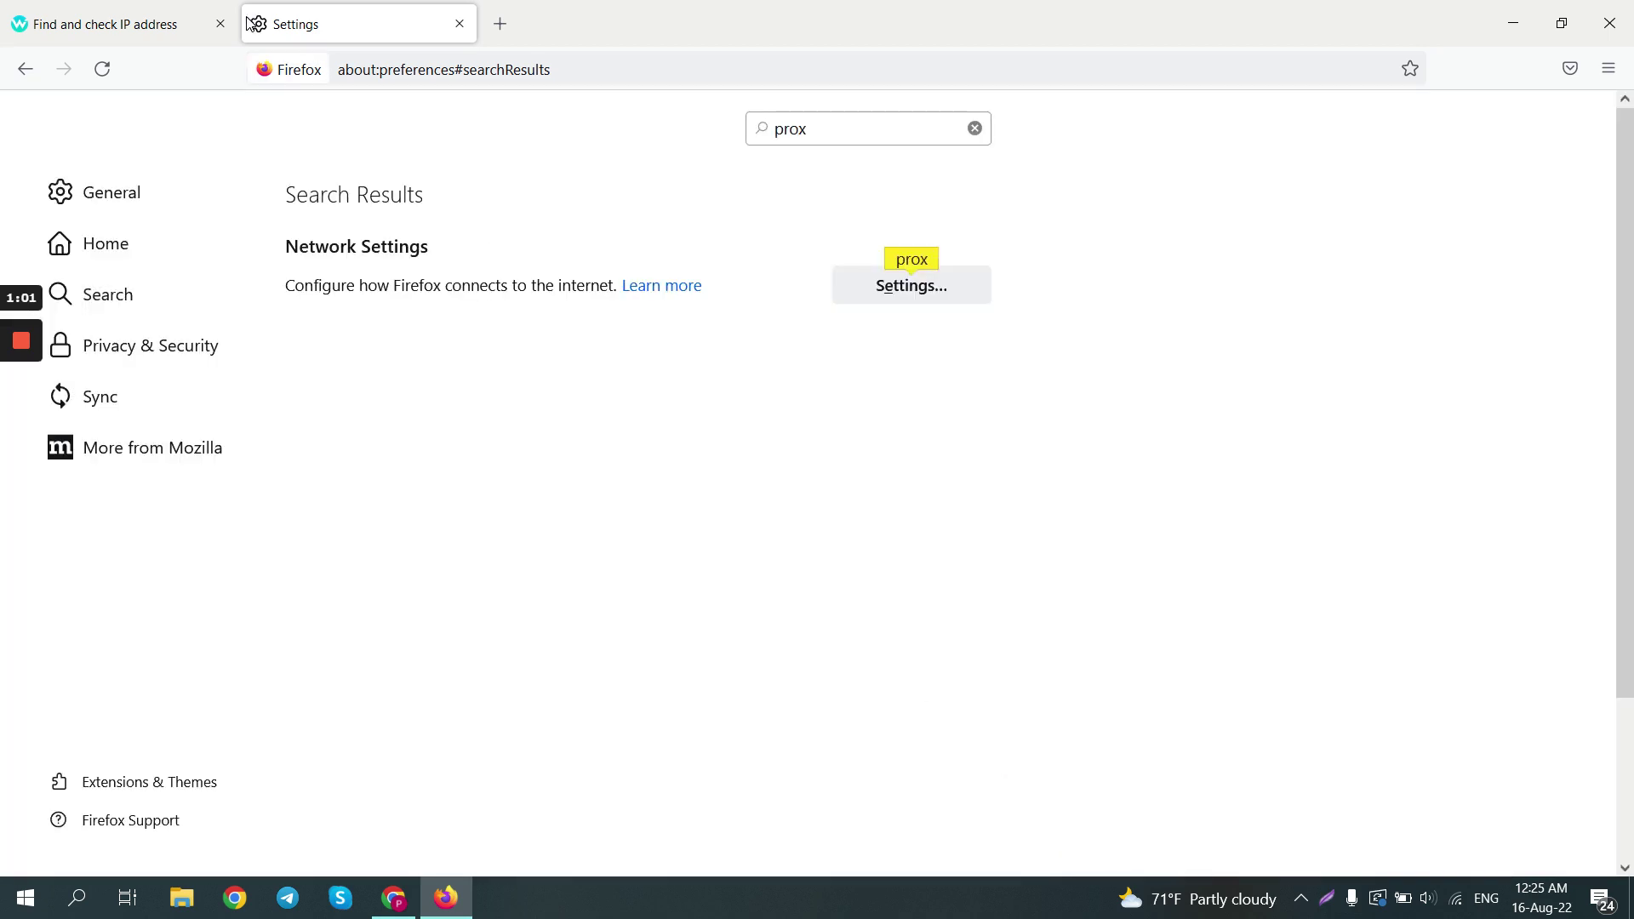
Step: Search Google for 'googl' in a new tab
{"action": "left_click", "coordinate": [501, 25]}
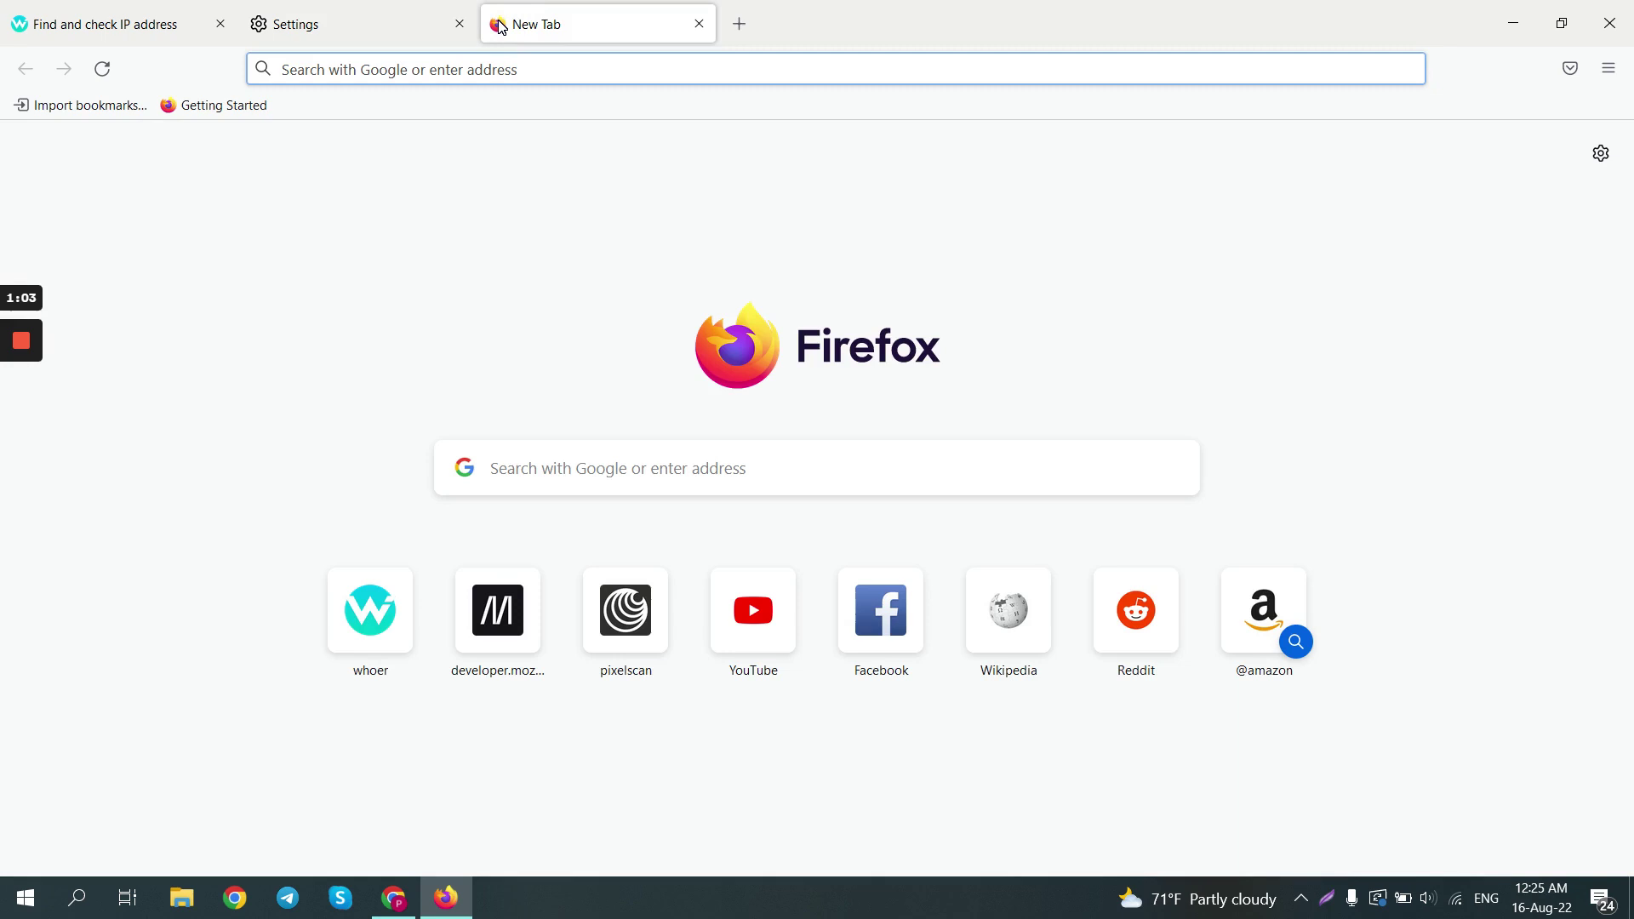
{"action": "type", "text": "googl"}
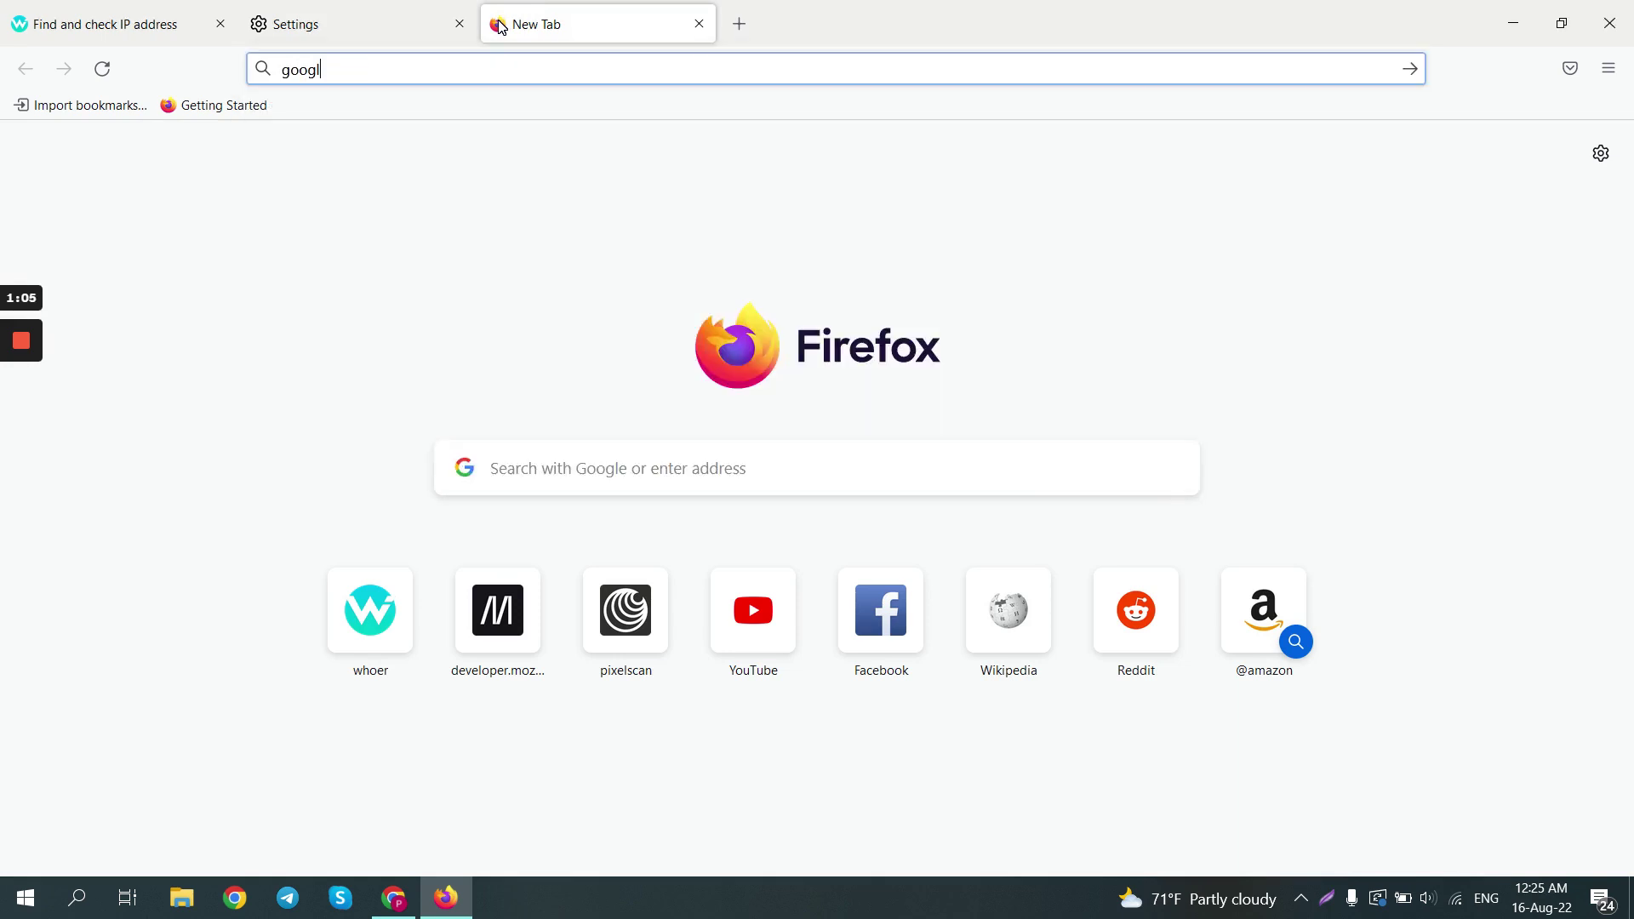
{"action": "key", "text": "Return"}
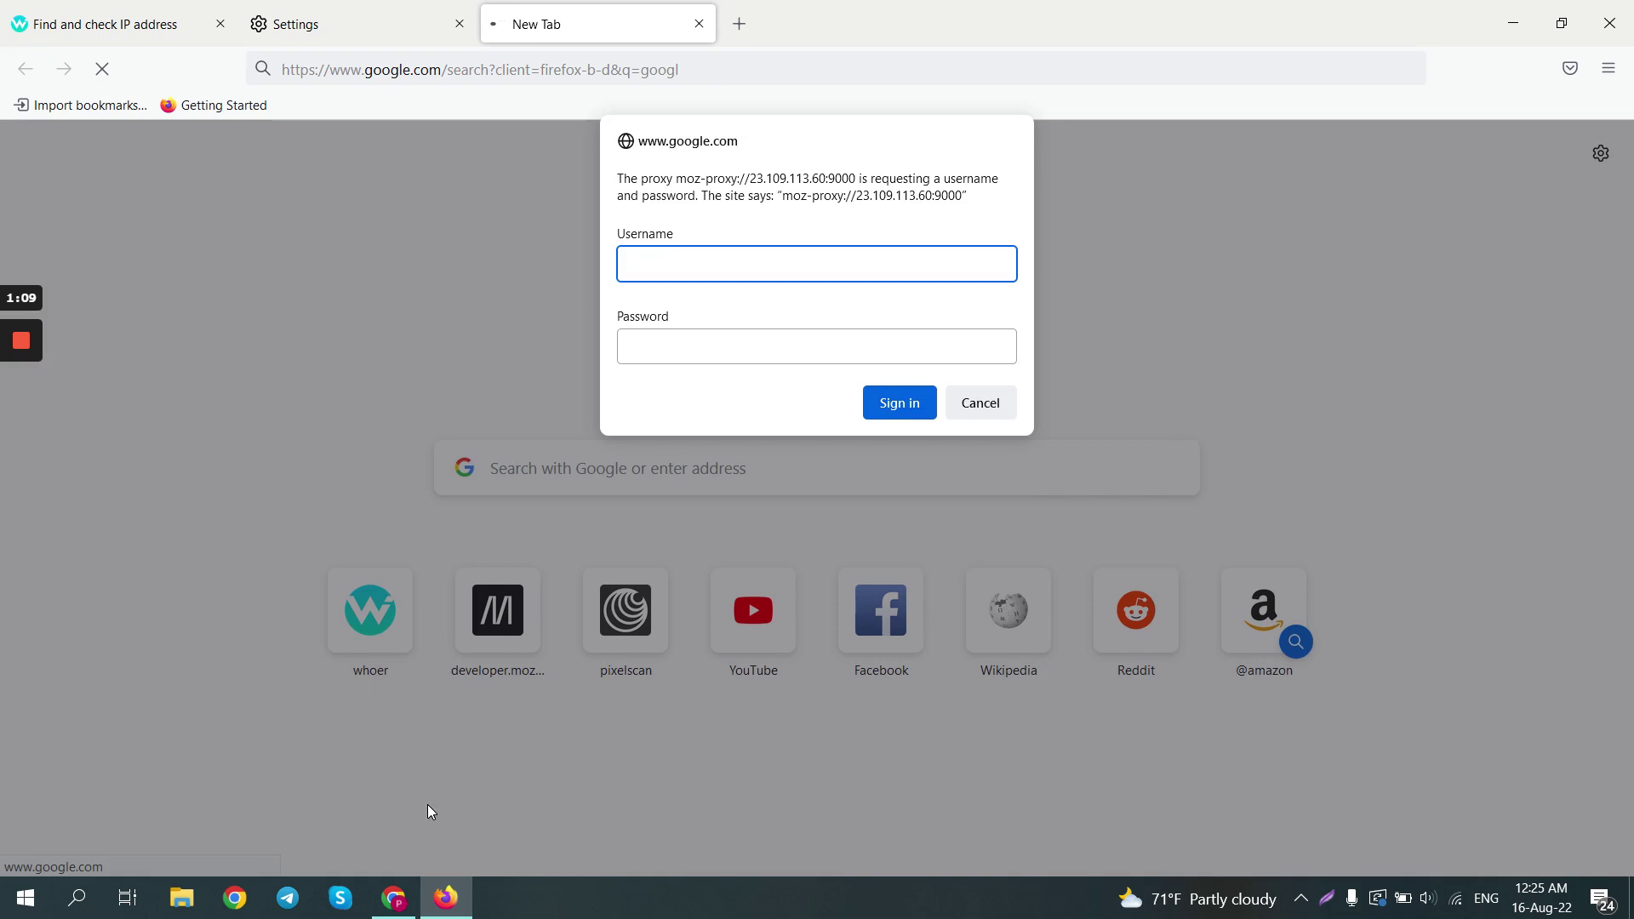
Step: Sign in to the proxy with the ProxyEmpire username and password without saving the login
{"action": "left_click", "coordinate": [394, 898]}
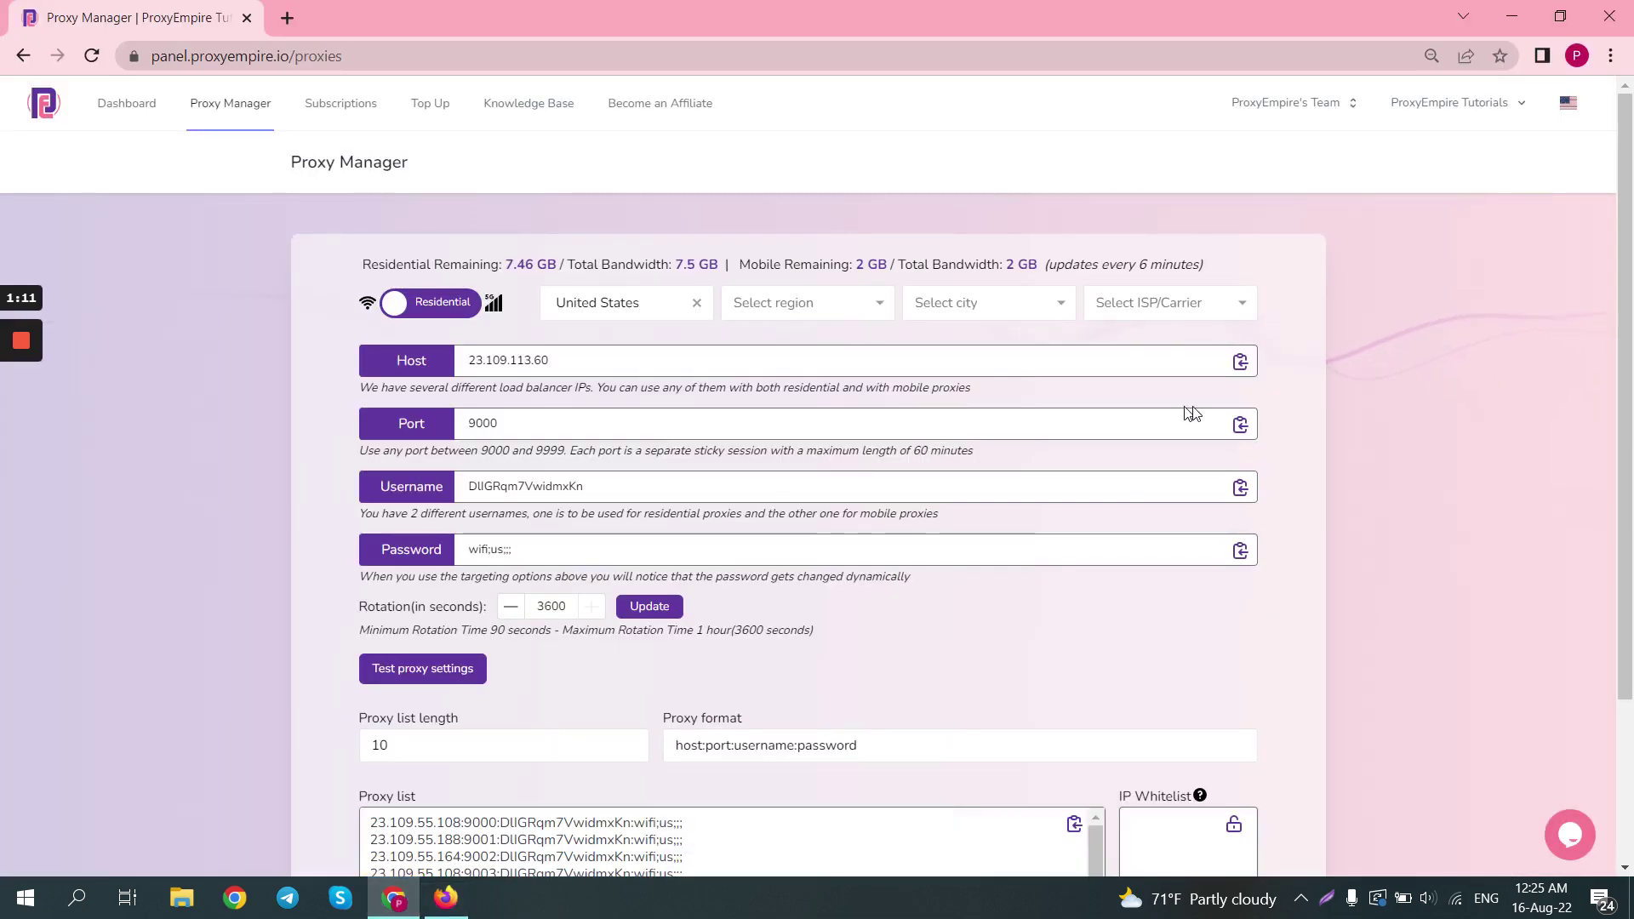
{"action": "left_click", "coordinate": [1239, 487]}
{"action": "left_click", "coordinate": [446, 900]}
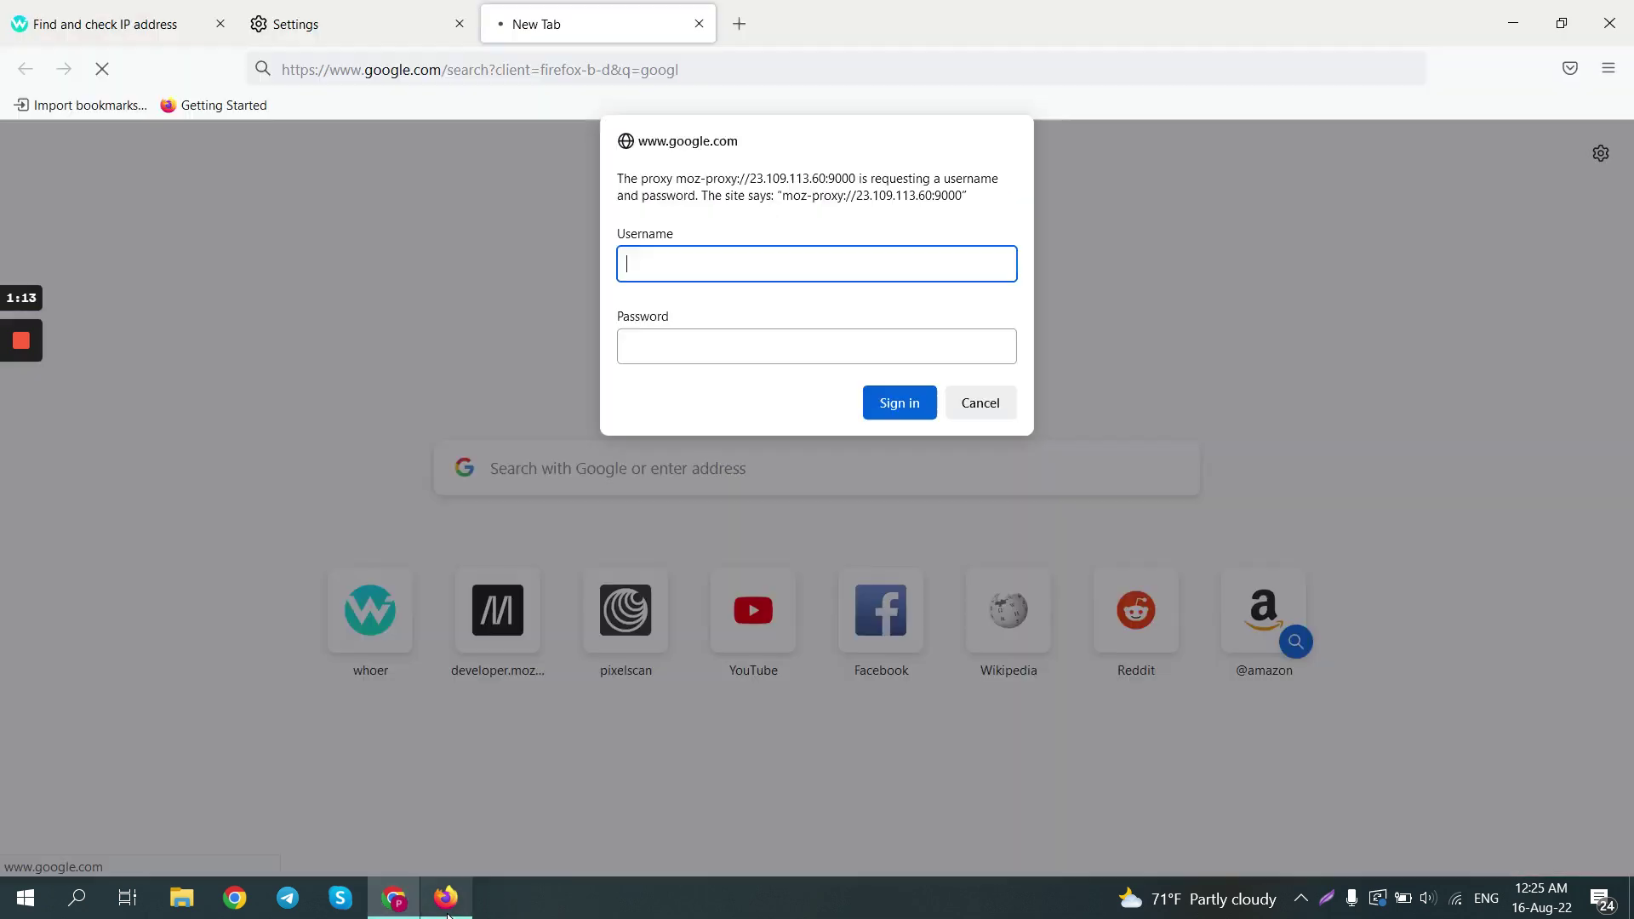
{"action": "key", "text": "ctrl+v"}
{"action": "key", "text": "Tab"}
{"action": "type", "text": "*****"}
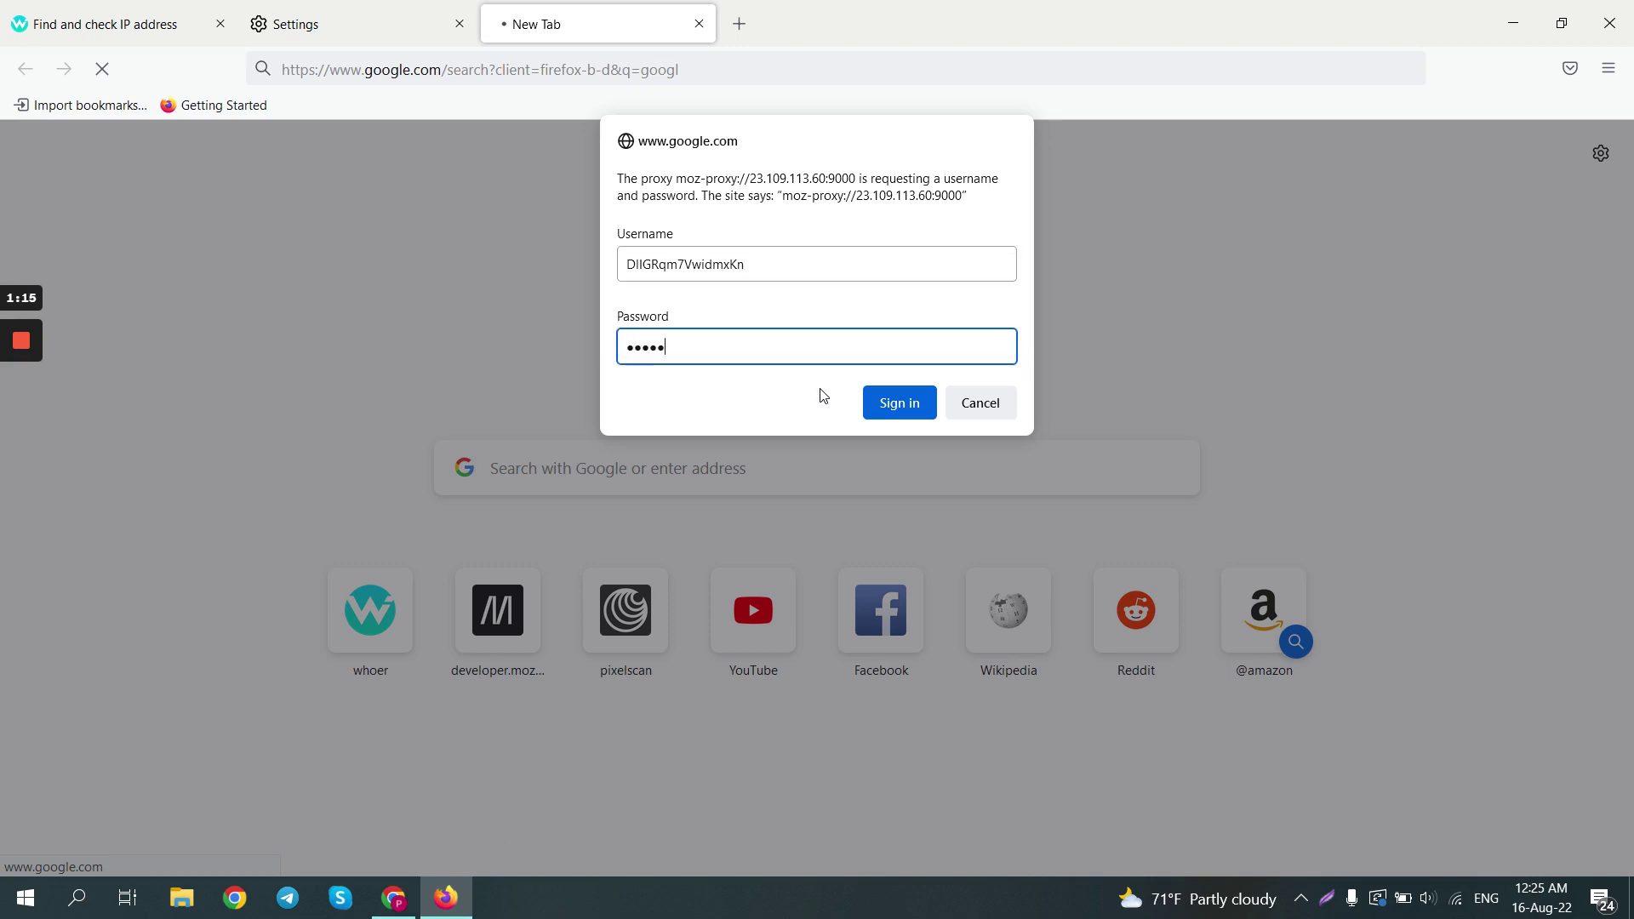
{"action": "key", "text": "Return"}
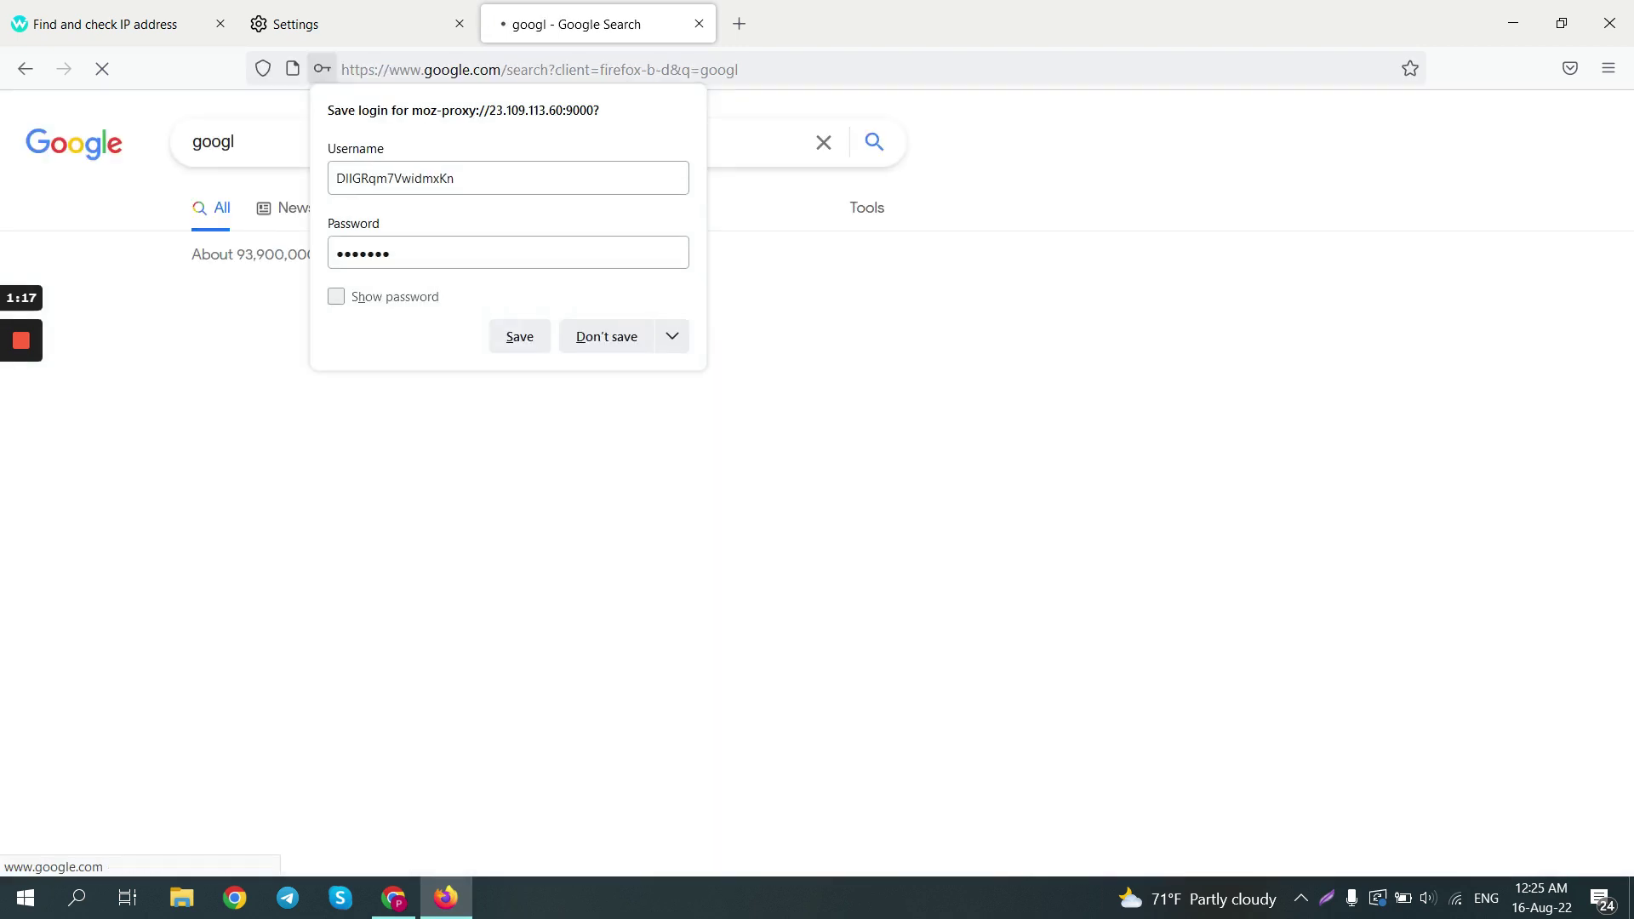
{"action": "left_click", "coordinate": [617, 336]}
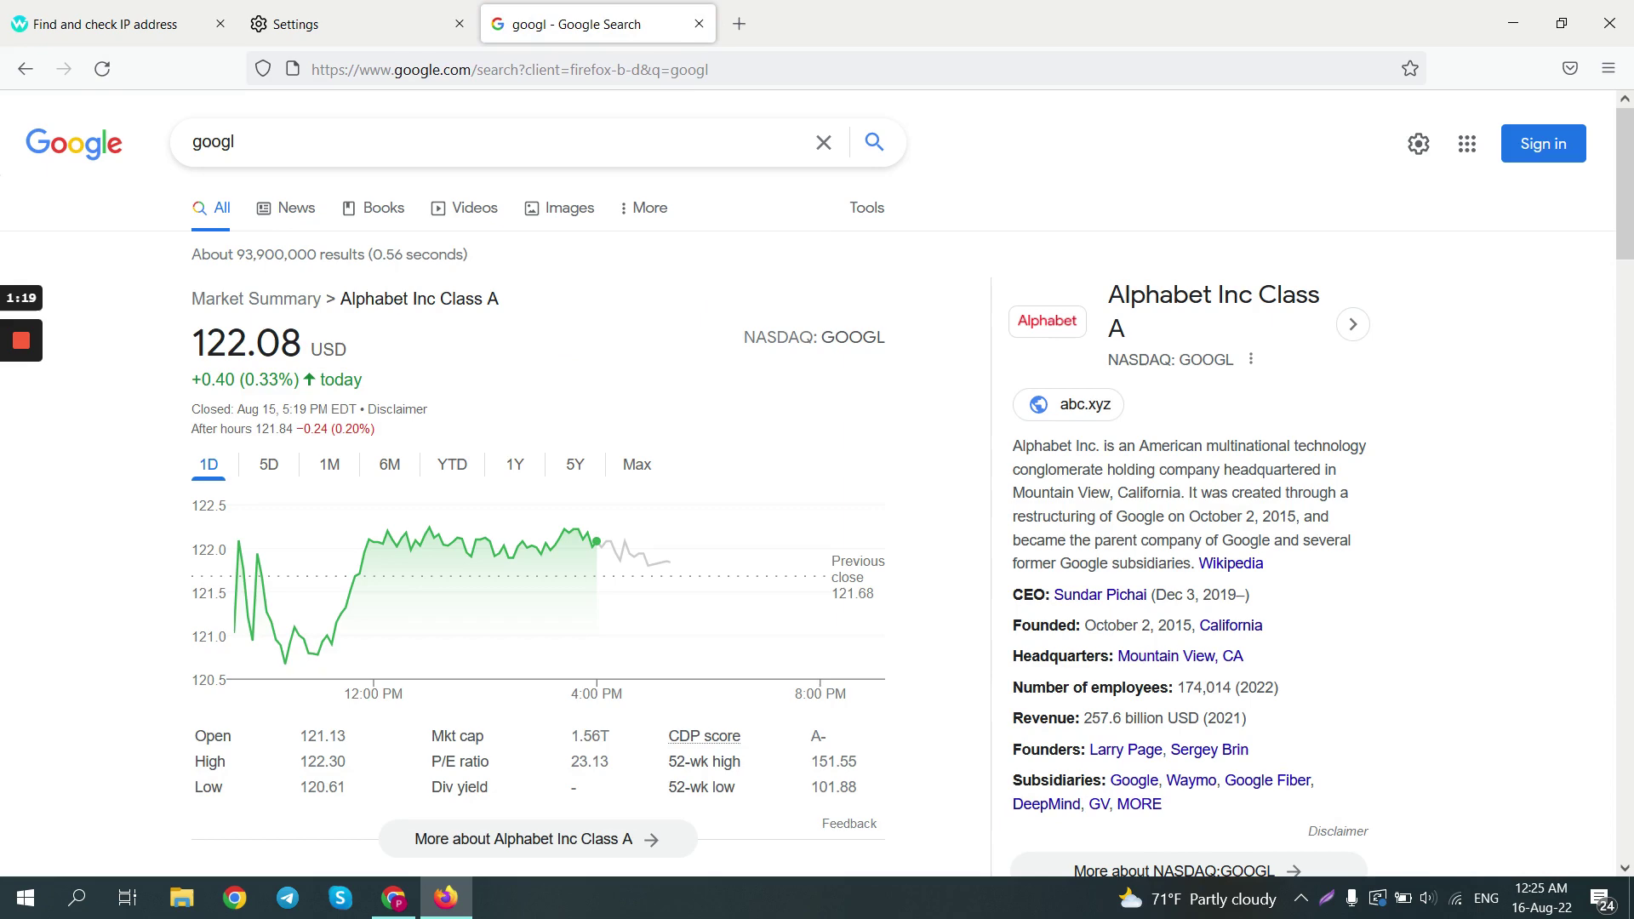
{"action": "key", "text": "ctrl+l"}
Step: Load whoer.net and close the old whoer.net tab
{"action": "type", "text": "who"}
{"action": "key", "text": "Return"}
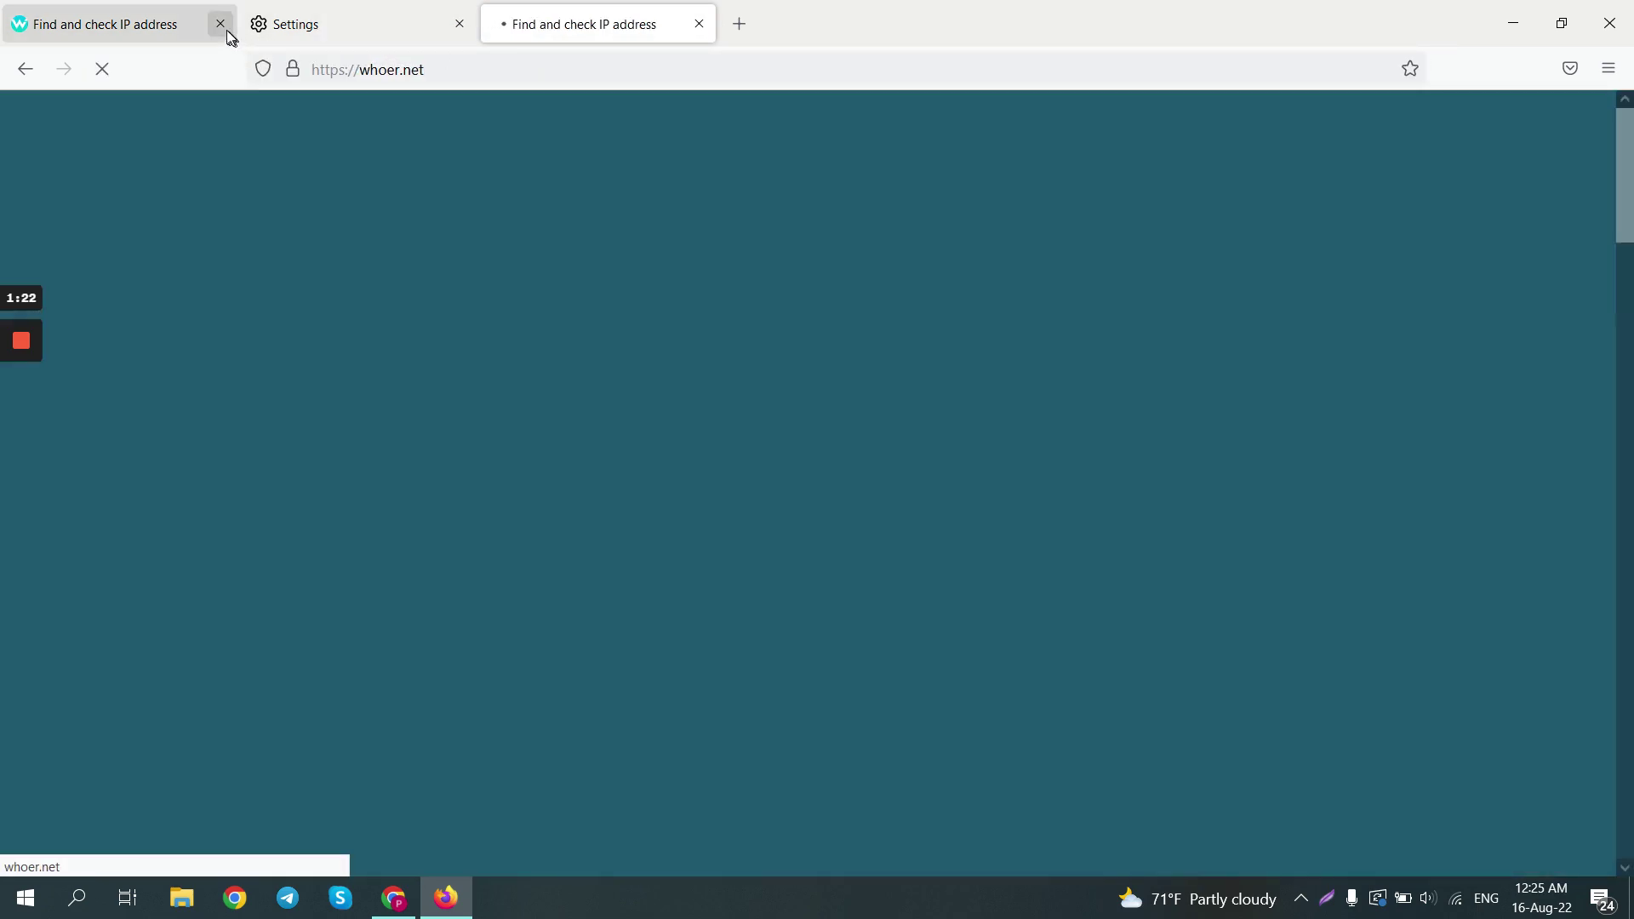
{"action": "left_click", "coordinate": [220, 23]}
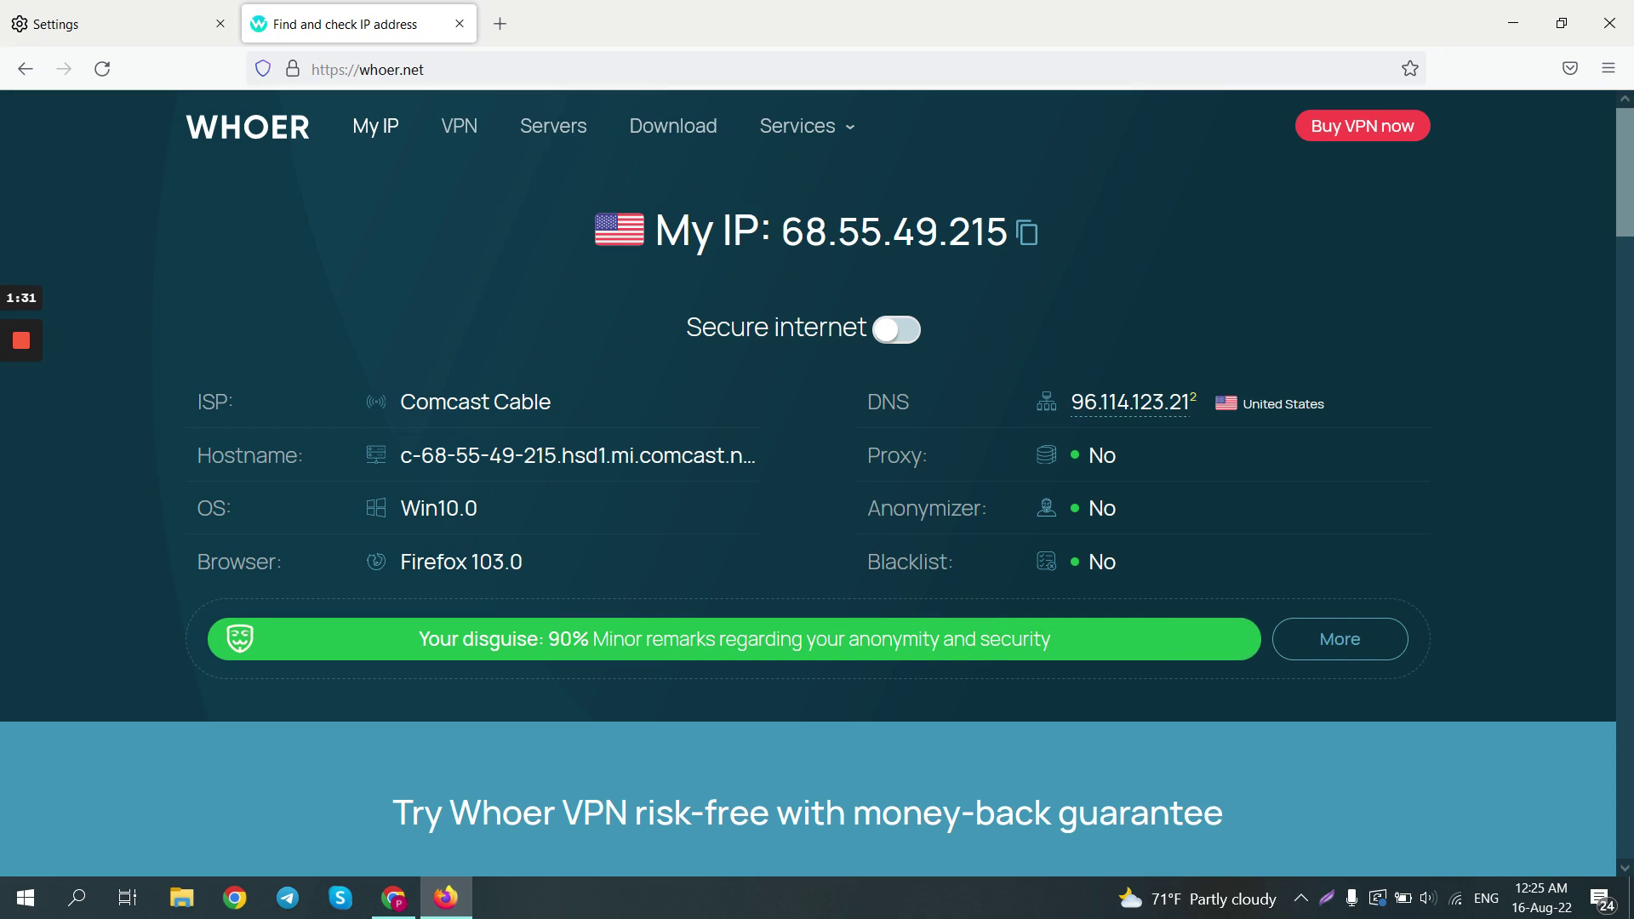
{"action": "scroll", "coordinate": [1120, 460], "scroll_direction": "down", "scroll_amount": 4}
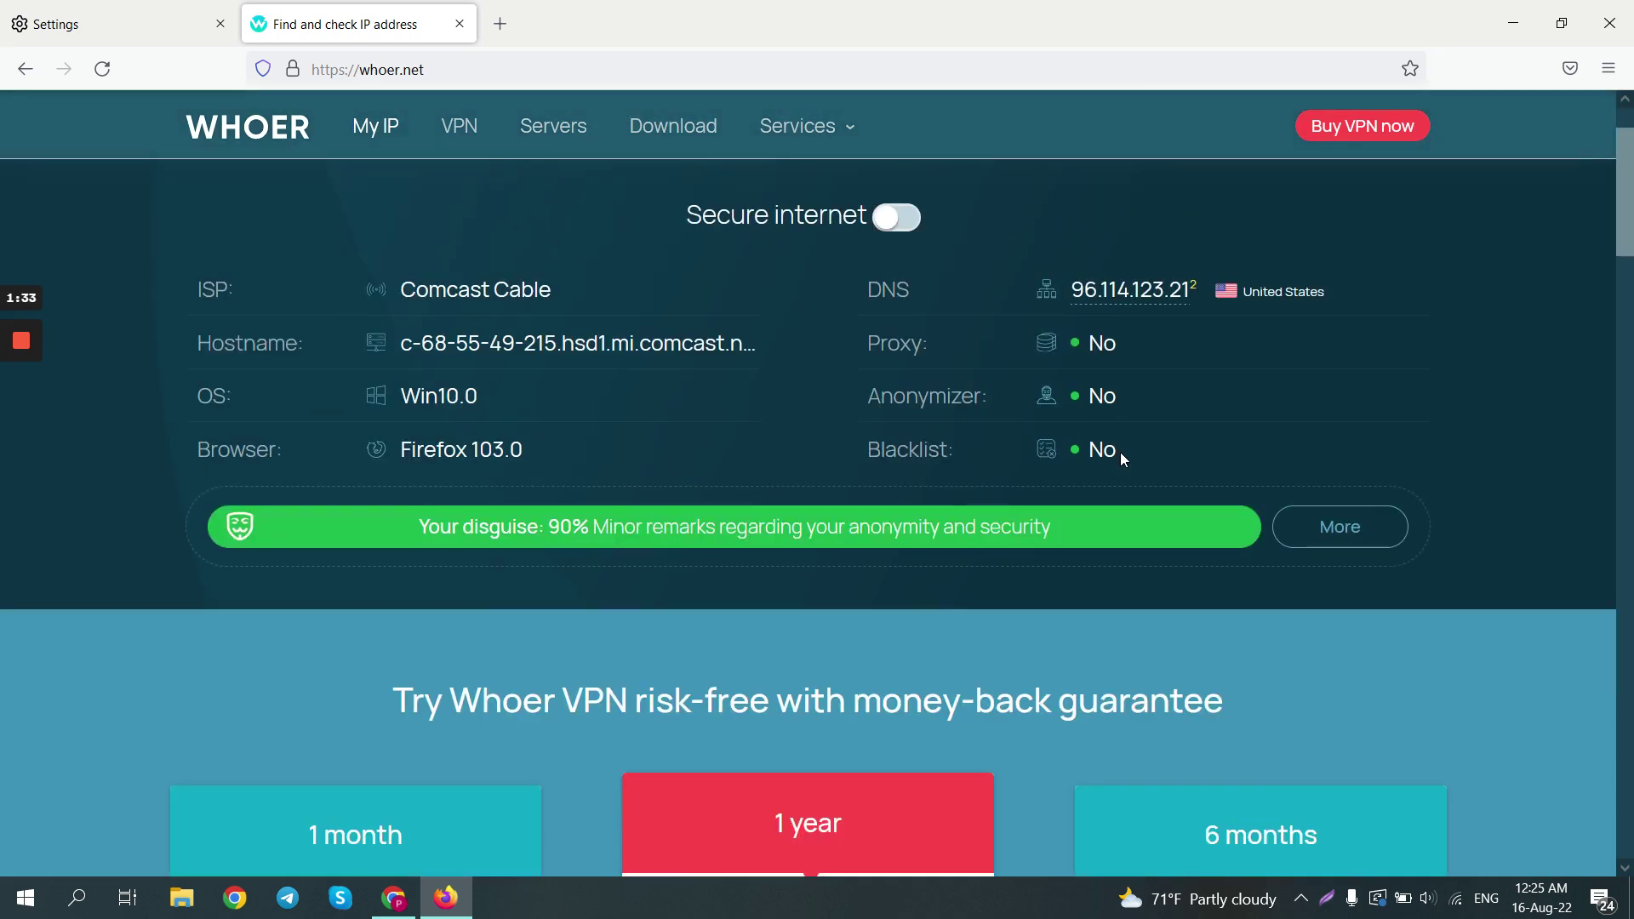
{"action": "scroll", "coordinate": [1121, 439], "scroll_direction": "up", "scroll_amount": 3}
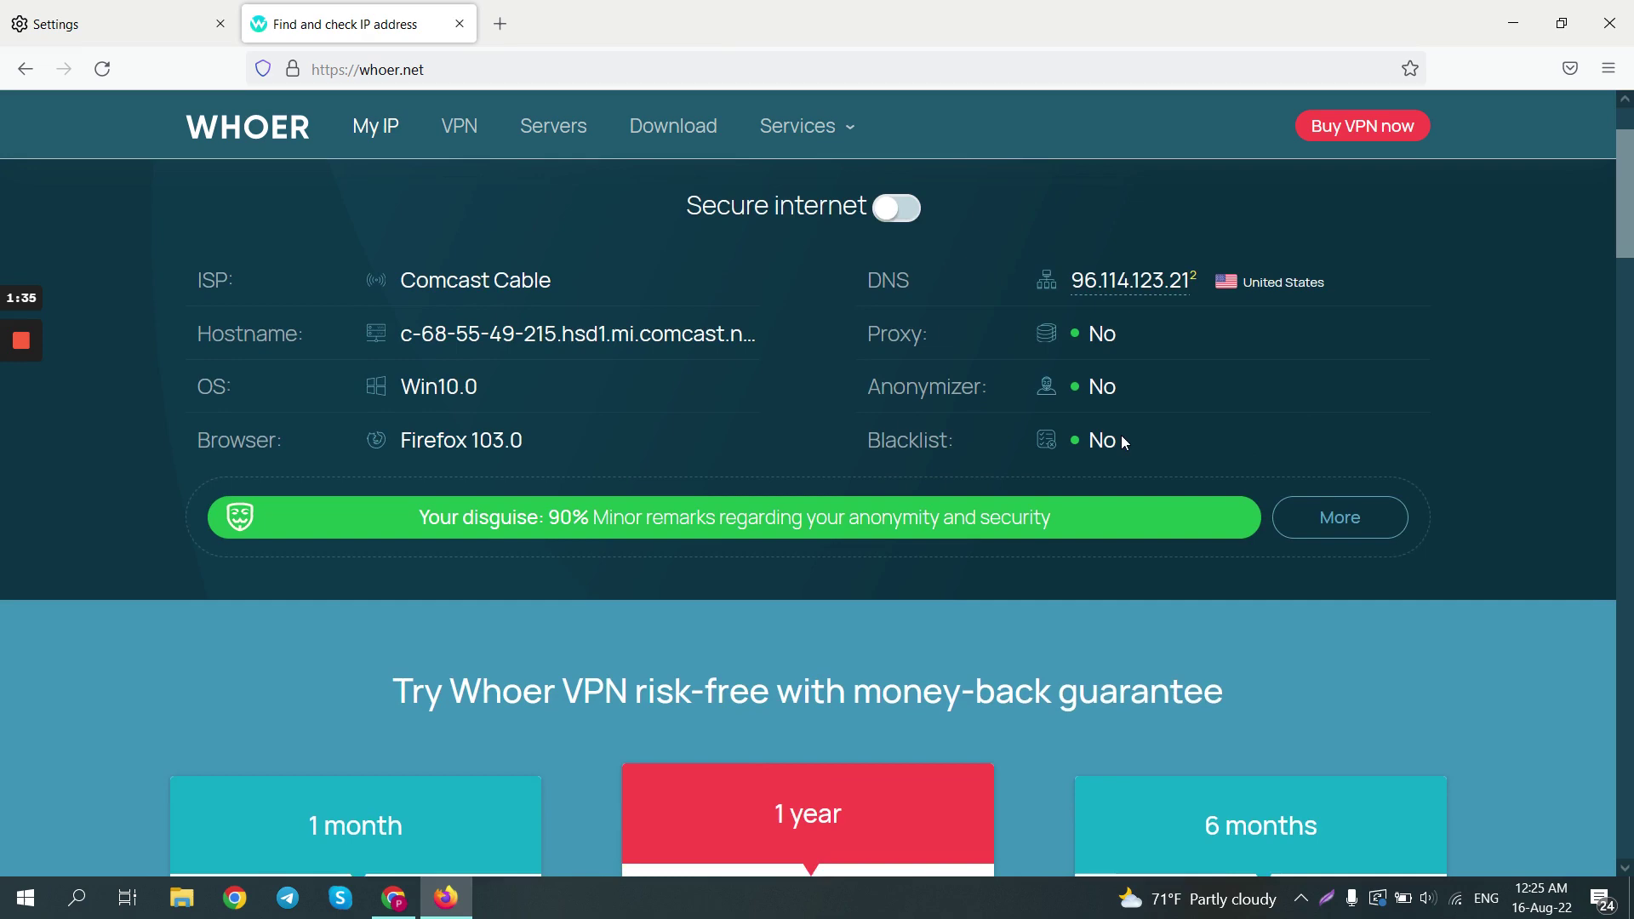
{"action": "scroll", "coordinate": [1121, 436], "scroll_direction": "down", "scroll_amount": 4}
{"action": "scroll", "coordinate": [1121, 441], "scroll_direction": "down", "scroll_amount": 9}
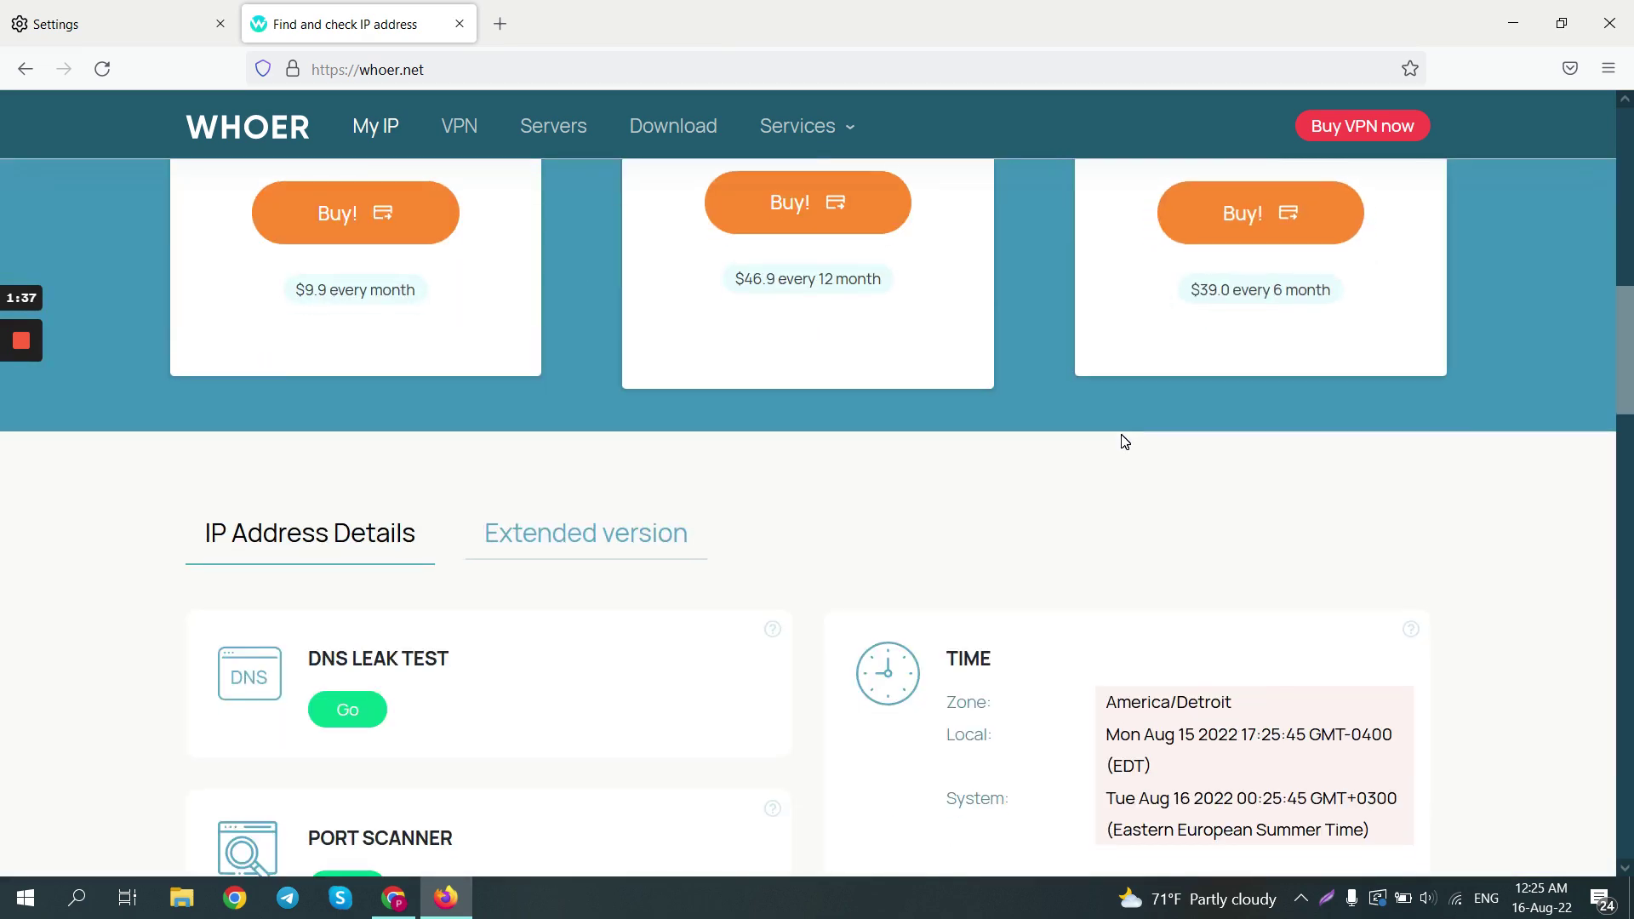
{"action": "scroll", "coordinate": [1124, 442], "scroll_direction": "down", "scroll_amount": 3}
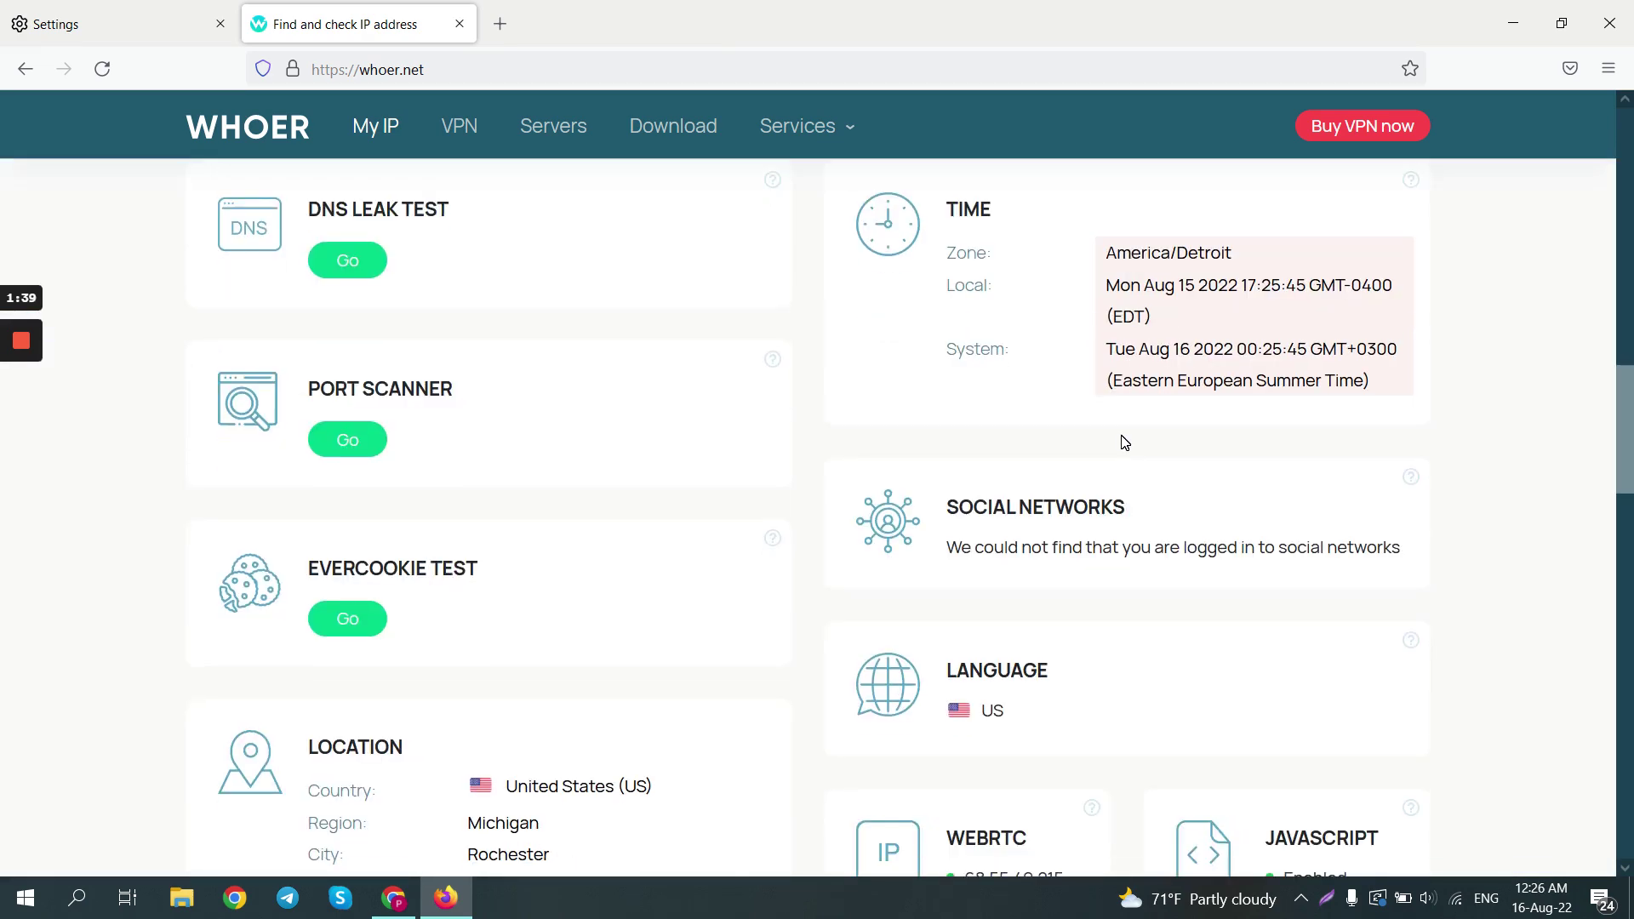
{"action": "scroll", "coordinate": [1124, 442], "scroll_direction": "up", "scroll_amount": 15}
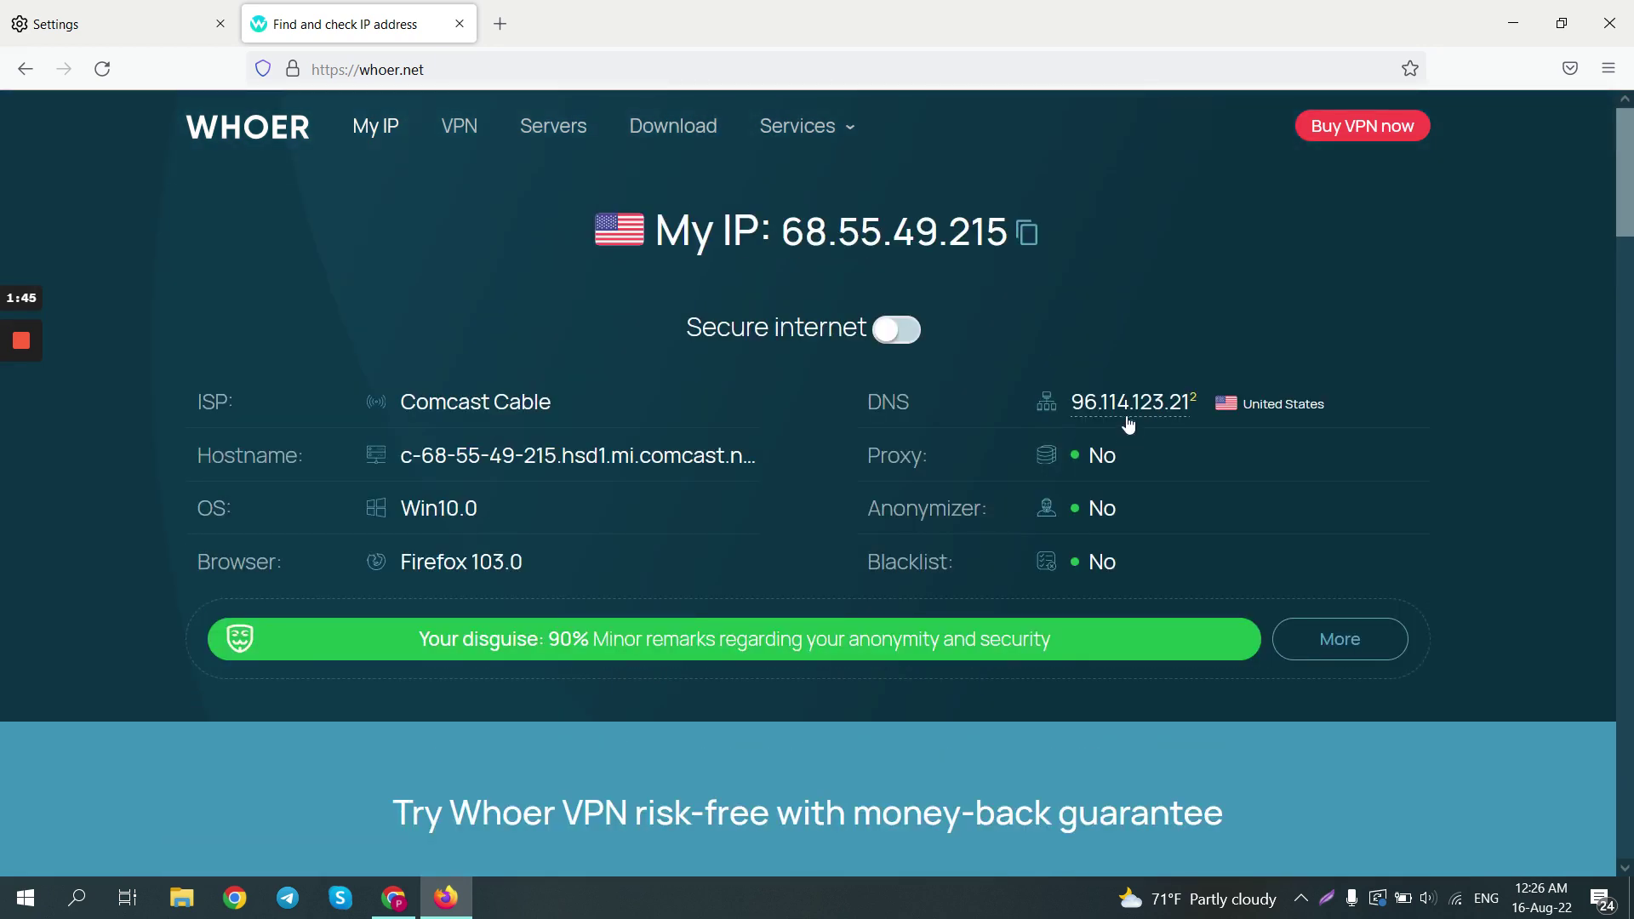
Step: Open pixelscan.net in a new tab
{"action": "left_click", "coordinate": [500, 23]}
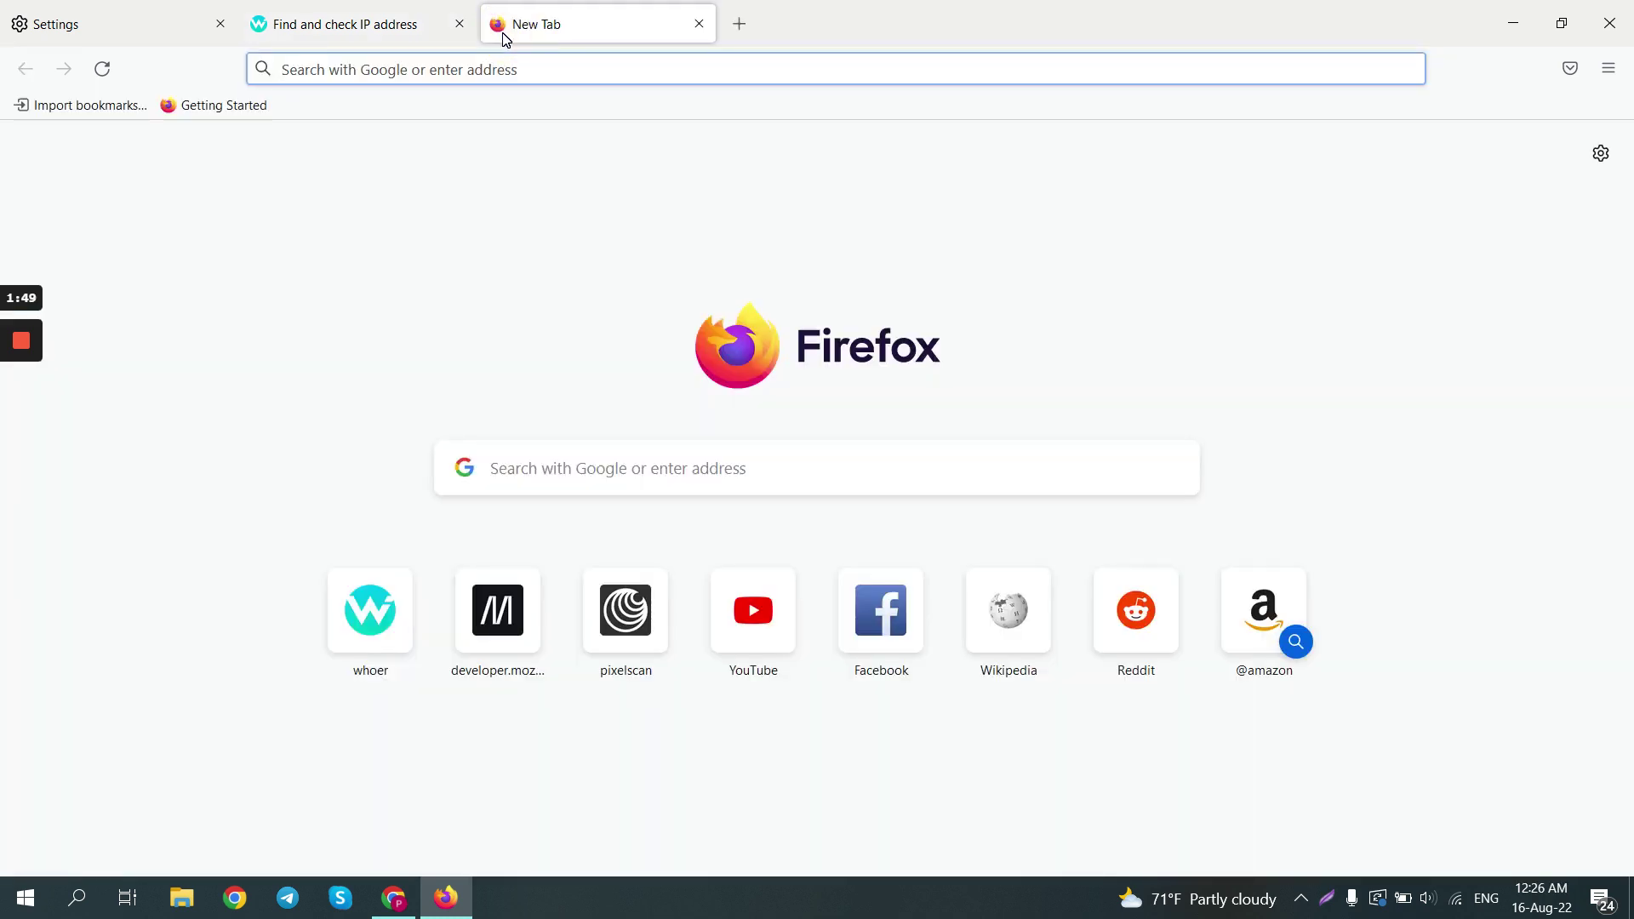
{"action": "type", "text": "pixelsca"}
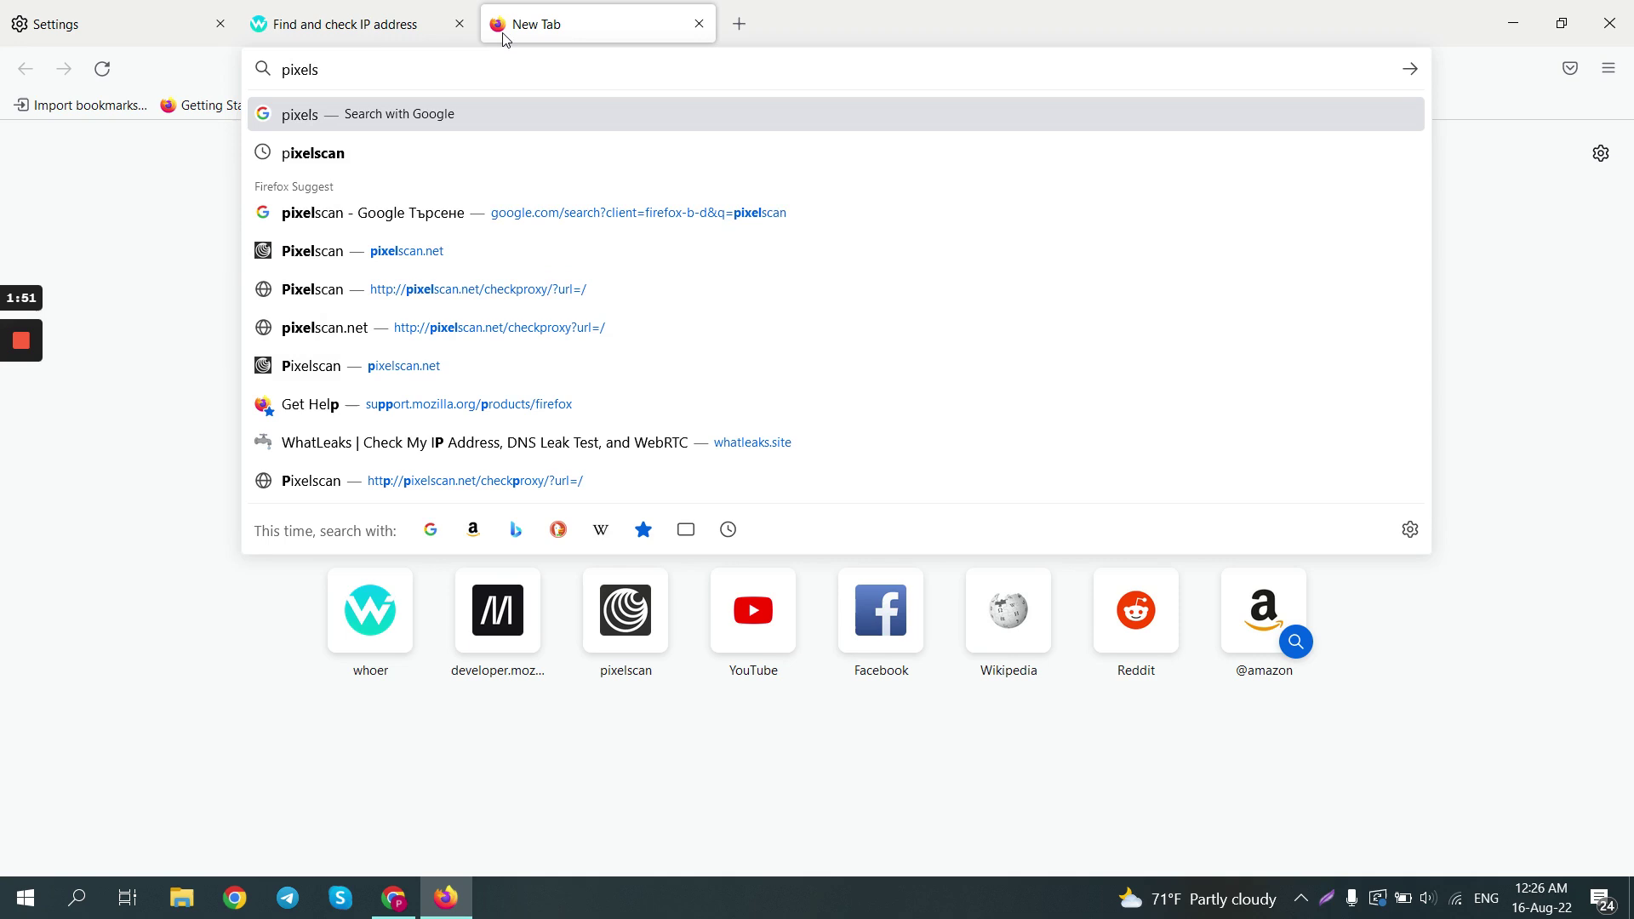
{"action": "key", "text": "Down"}
{"action": "key", "text": "Down"}
{"action": "key", "text": "Return"}
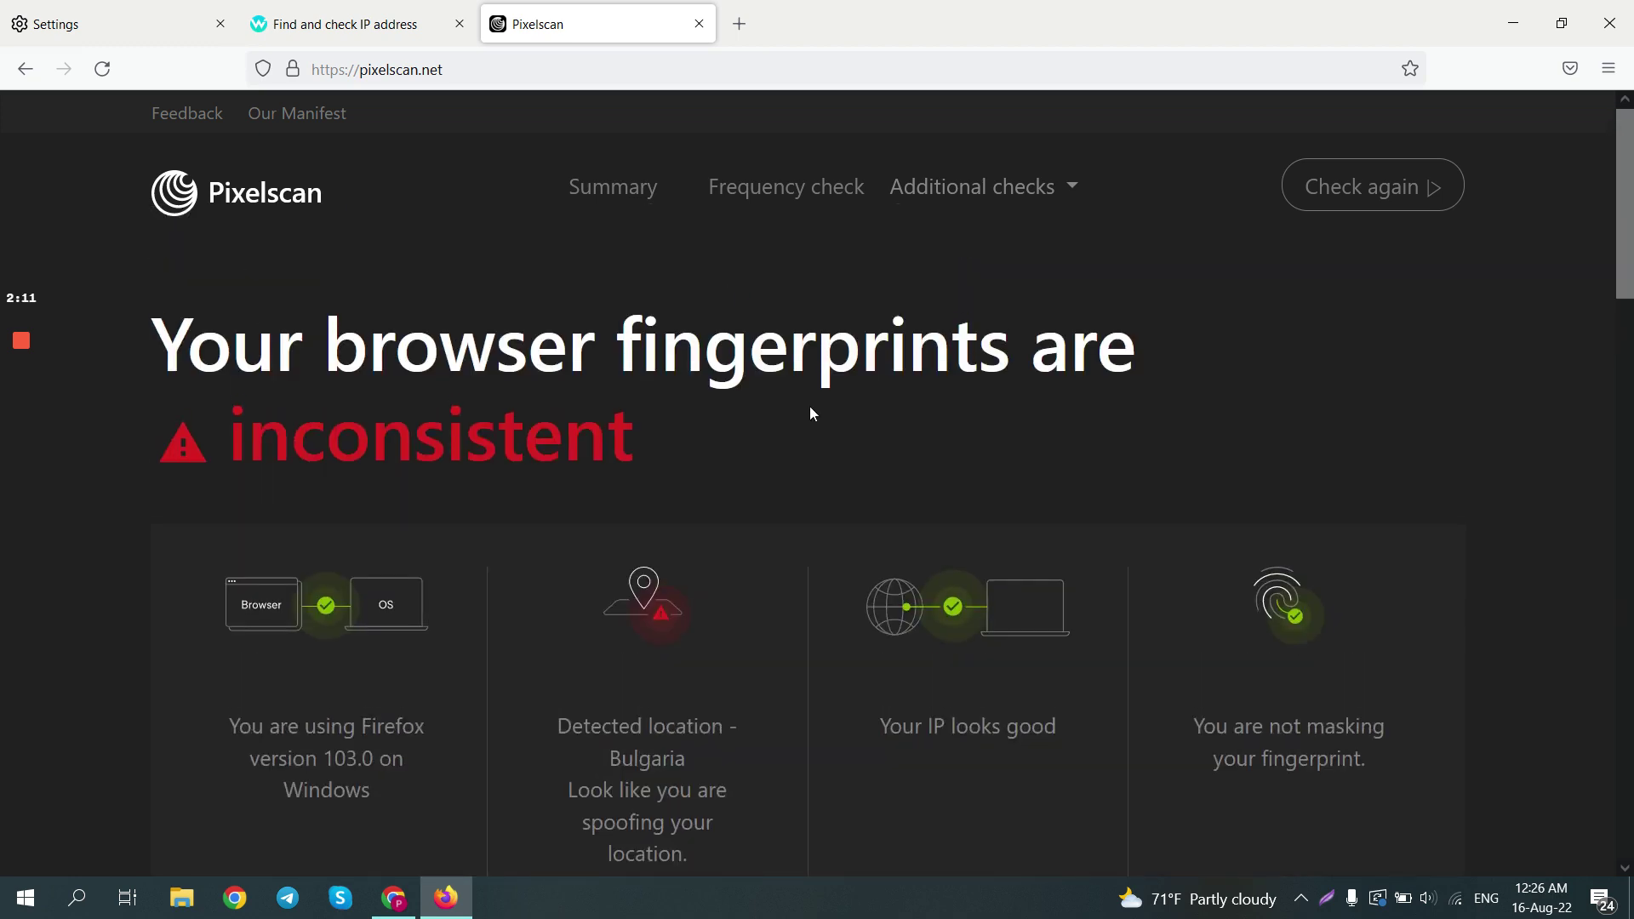
Step: Review the Pixelscan results at 90% zoom: location Bulgaria, WebRTC 79.132.27.130, timezone Europe/Kiev
{"action": "scroll", "coordinate": [671, 417], "scroll_direction": "down", "scroll_amount": 2}
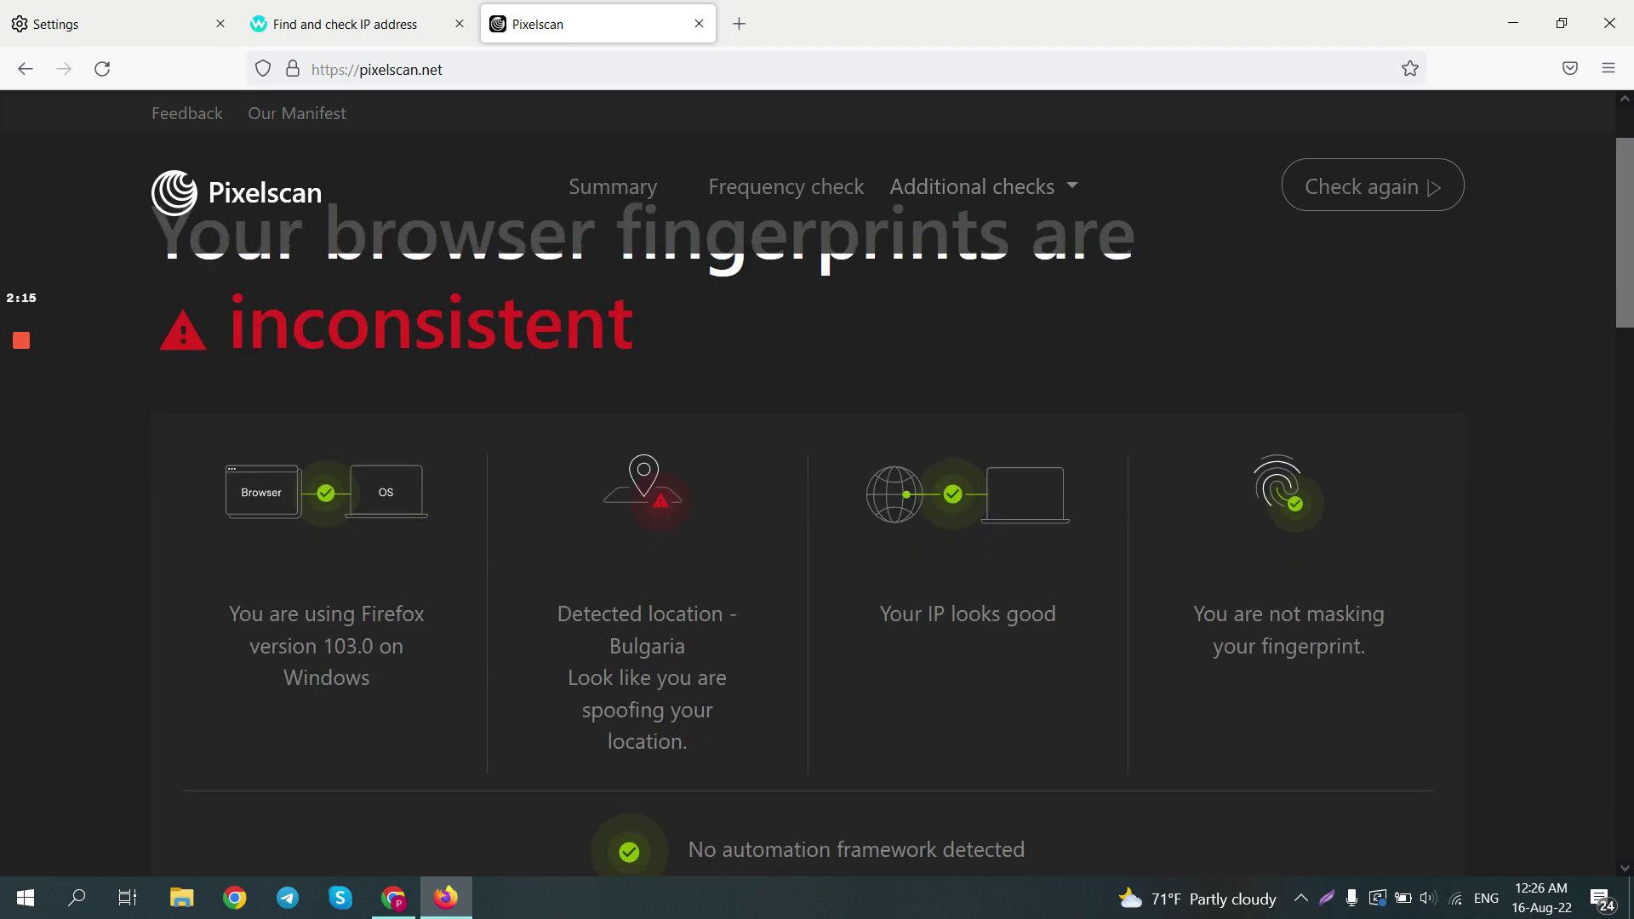
{"action": "scroll", "coordinate": [692, 637], "scroll_direction": "down", "scroll_amount": 10}
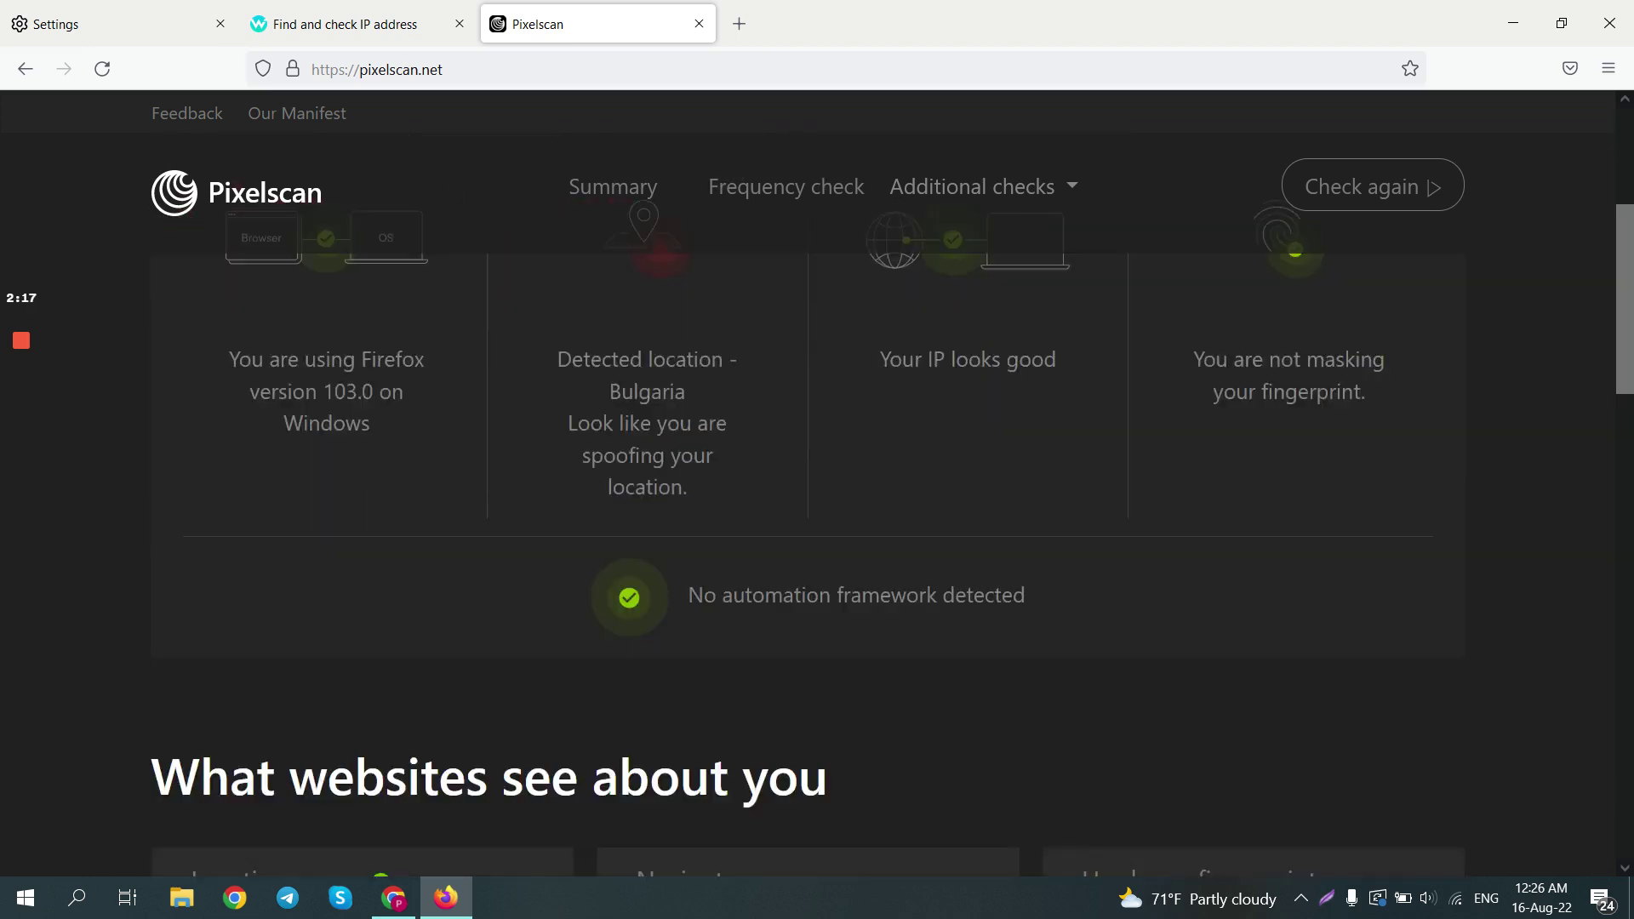
{"action": "scroll", "coordinate": [710, 566], "scroll_direction": "down", "scroll_amount": 8}
{"action": "scroll", "coordinate": [710, 567], "scroll_direction": "up", "scroll_amount": 5}
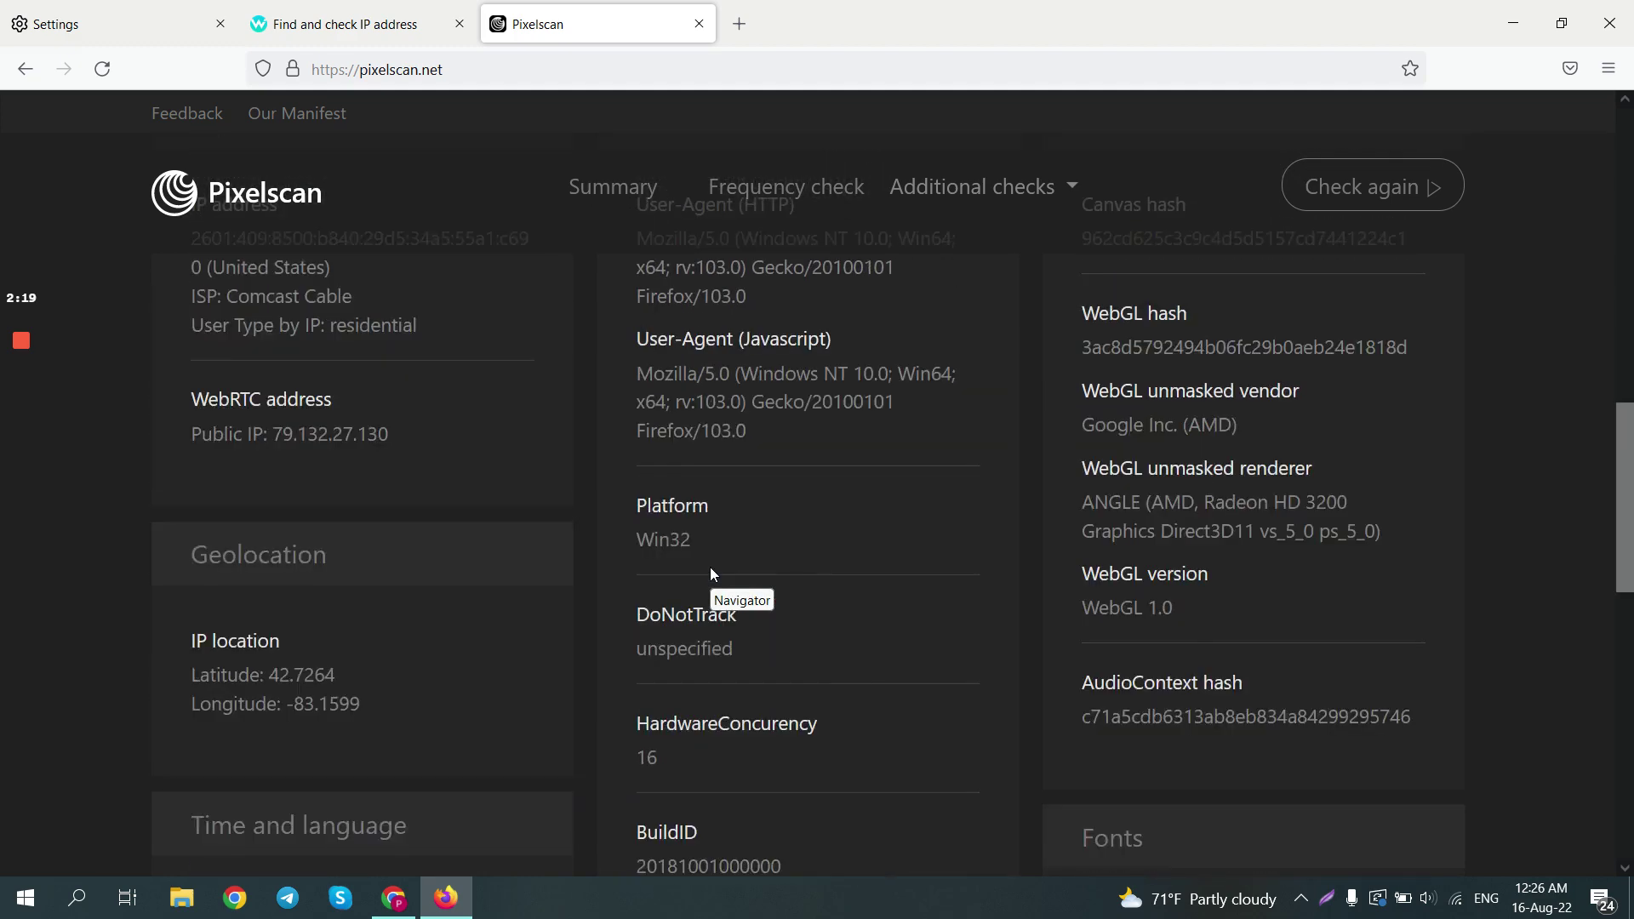
{"action": "key", "text": "ctrl+minus"}
{"action": "scroll", "coordinate": [710, 568], "scroll_direction": "down", "scroll_amount": 8}
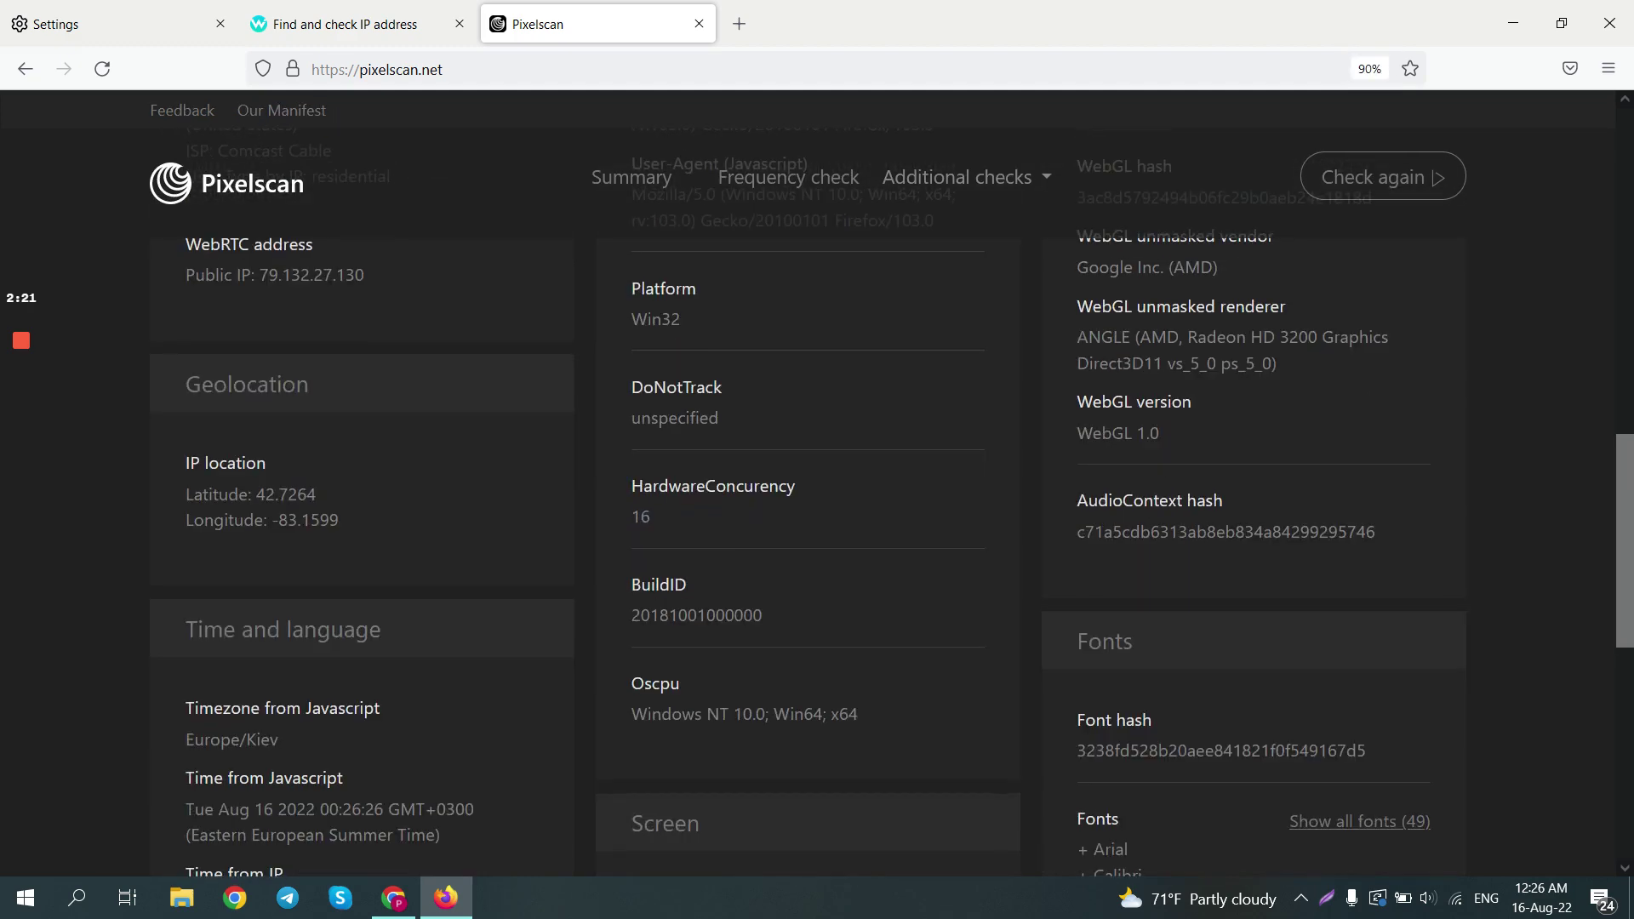
{"action": "scroll", "coordinate": [711, 568], "scroll_direction": "down", "scroll_amount": 2}
{"action": "scroll", "coordinate": [712, 570], "scroll_direction": "down", "scroll_amount": 8}
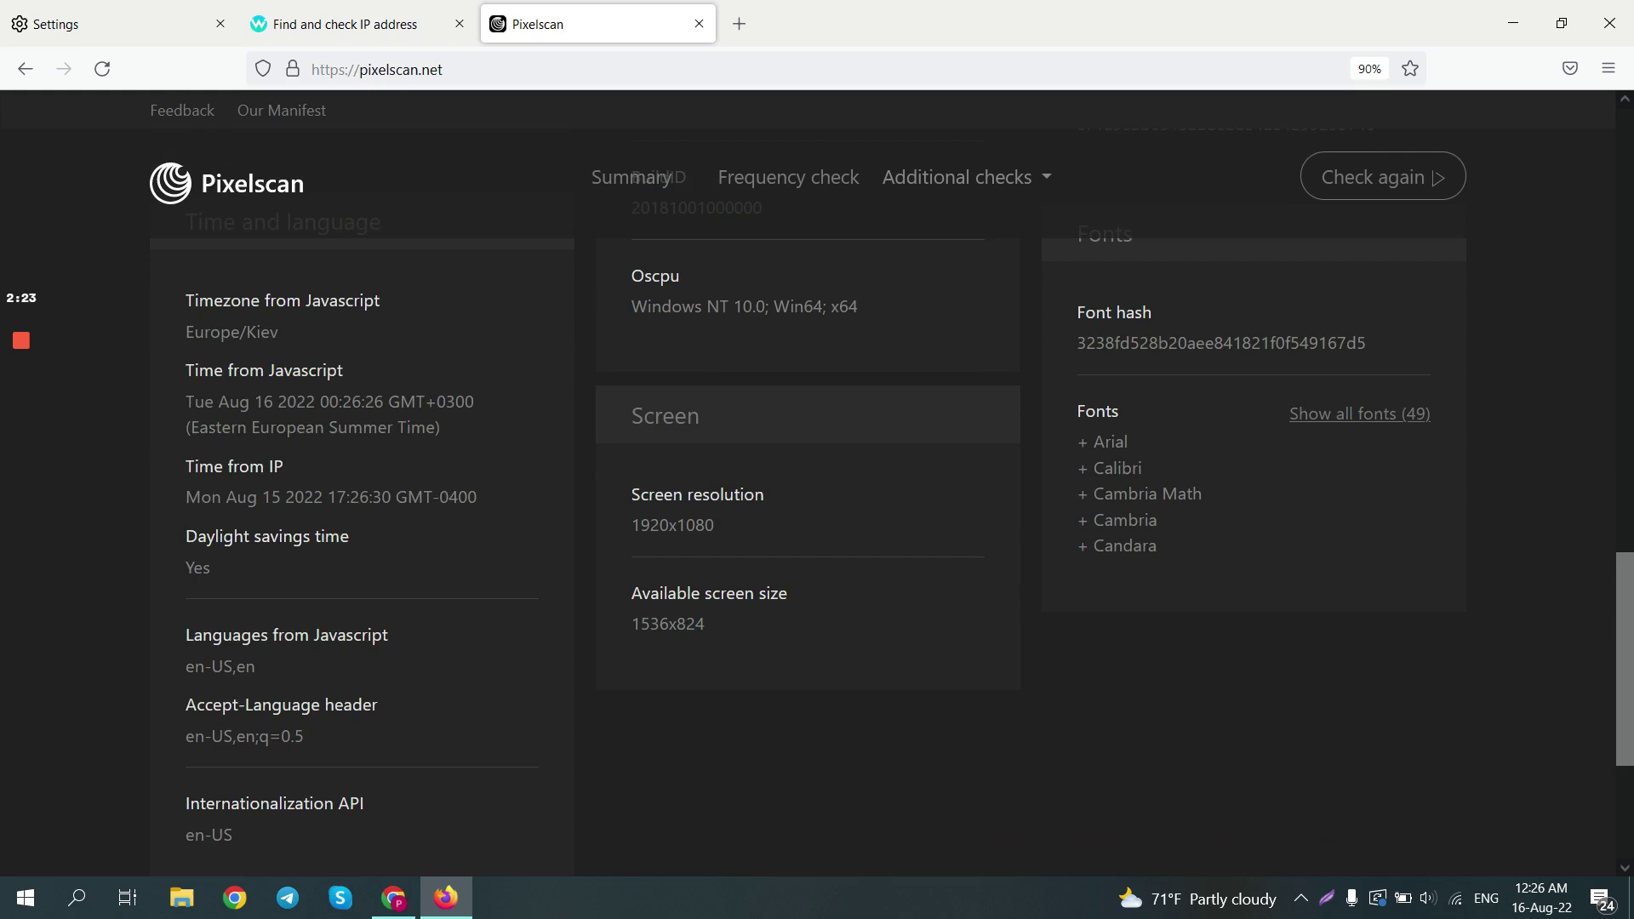
{"action": "scroll", "coordinate": [711, 570], "scroll_direction": "up", "scroll_amount": 10}
{"action": "scroll", "coordinate": [710, 567], "scroll_direction": "up", "scroll_amount": 10}
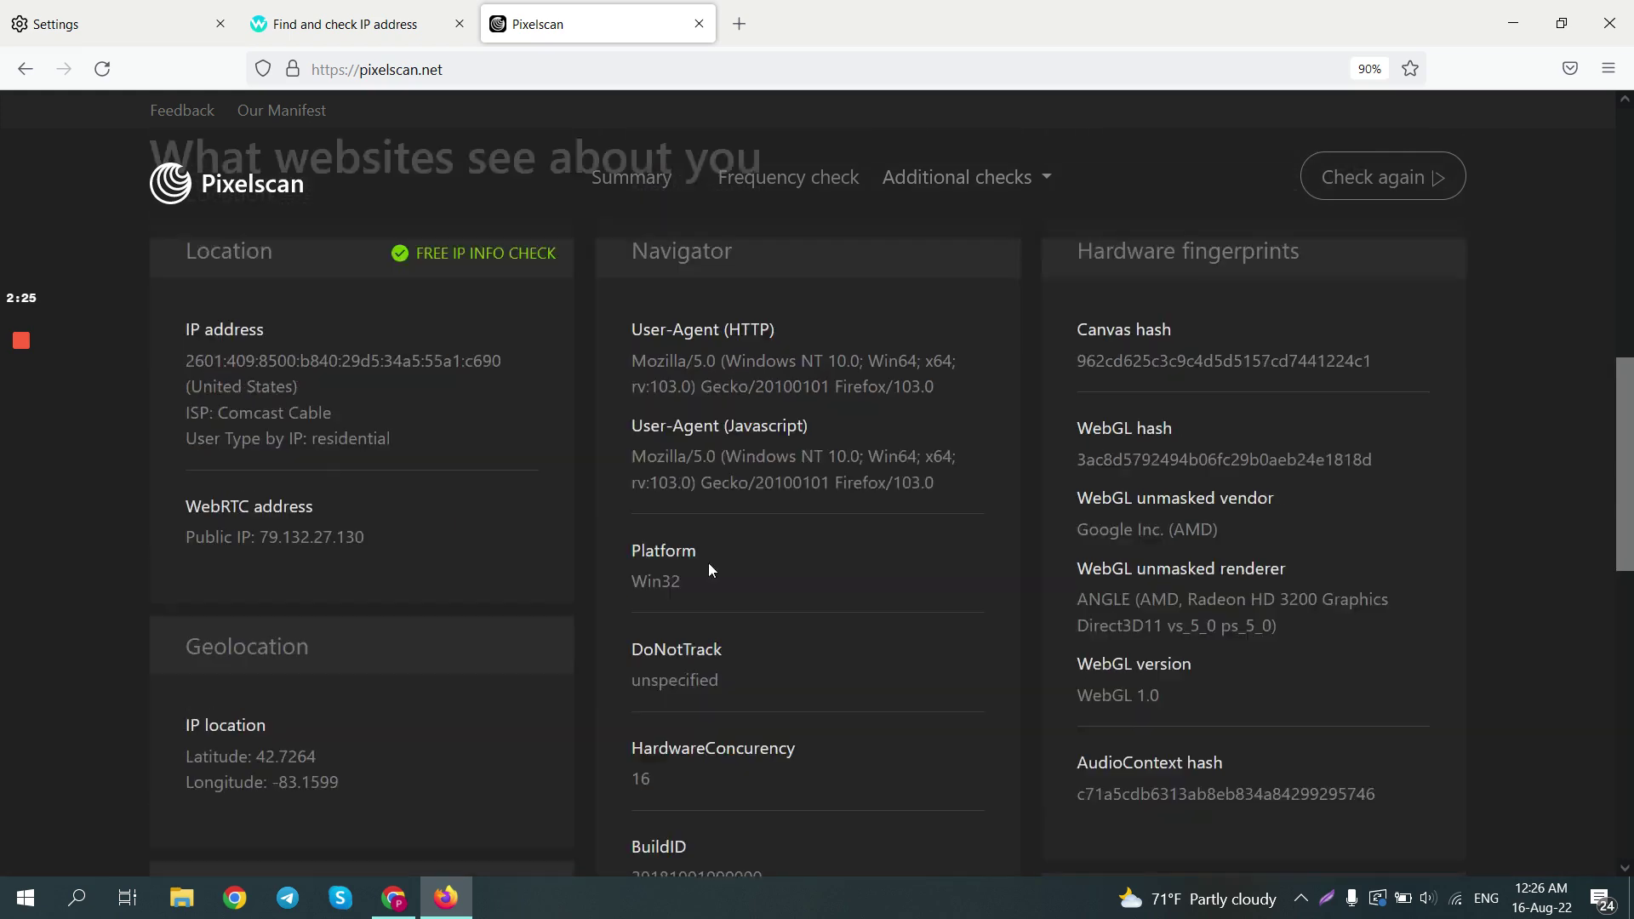
Step: Switch Firefox's connection from the manual 23.109.113.60 proxy to No proxy and return to Pixelscan
{"action": "left_click", "coordinate": [394, 37]}
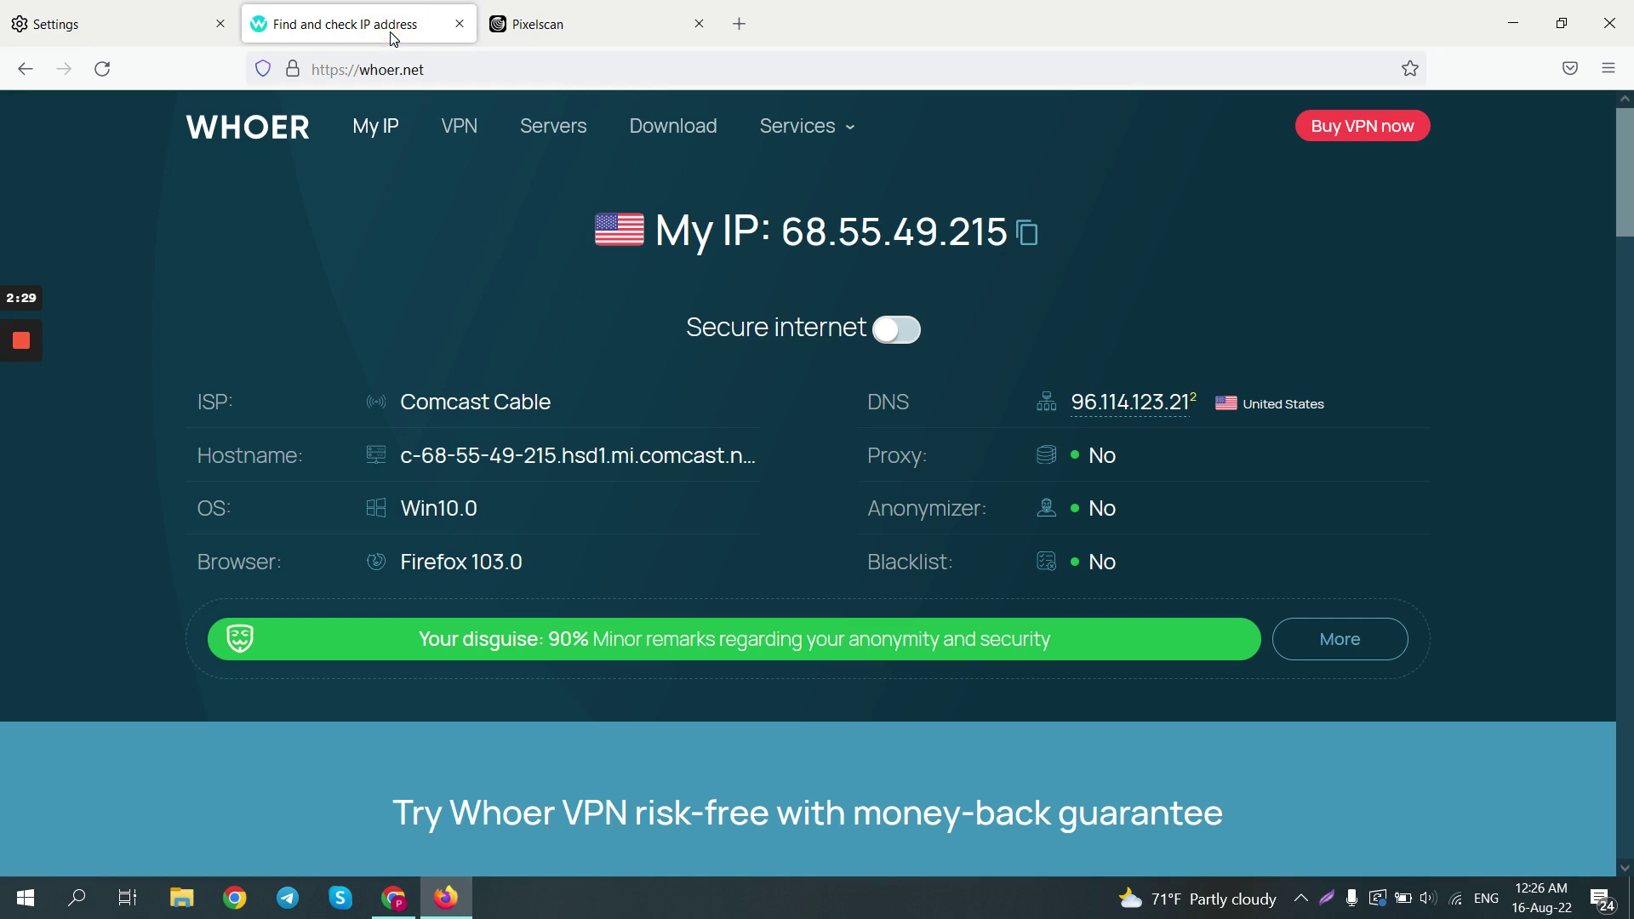
{"action": "left_click", "coordinate": [185, 34]}
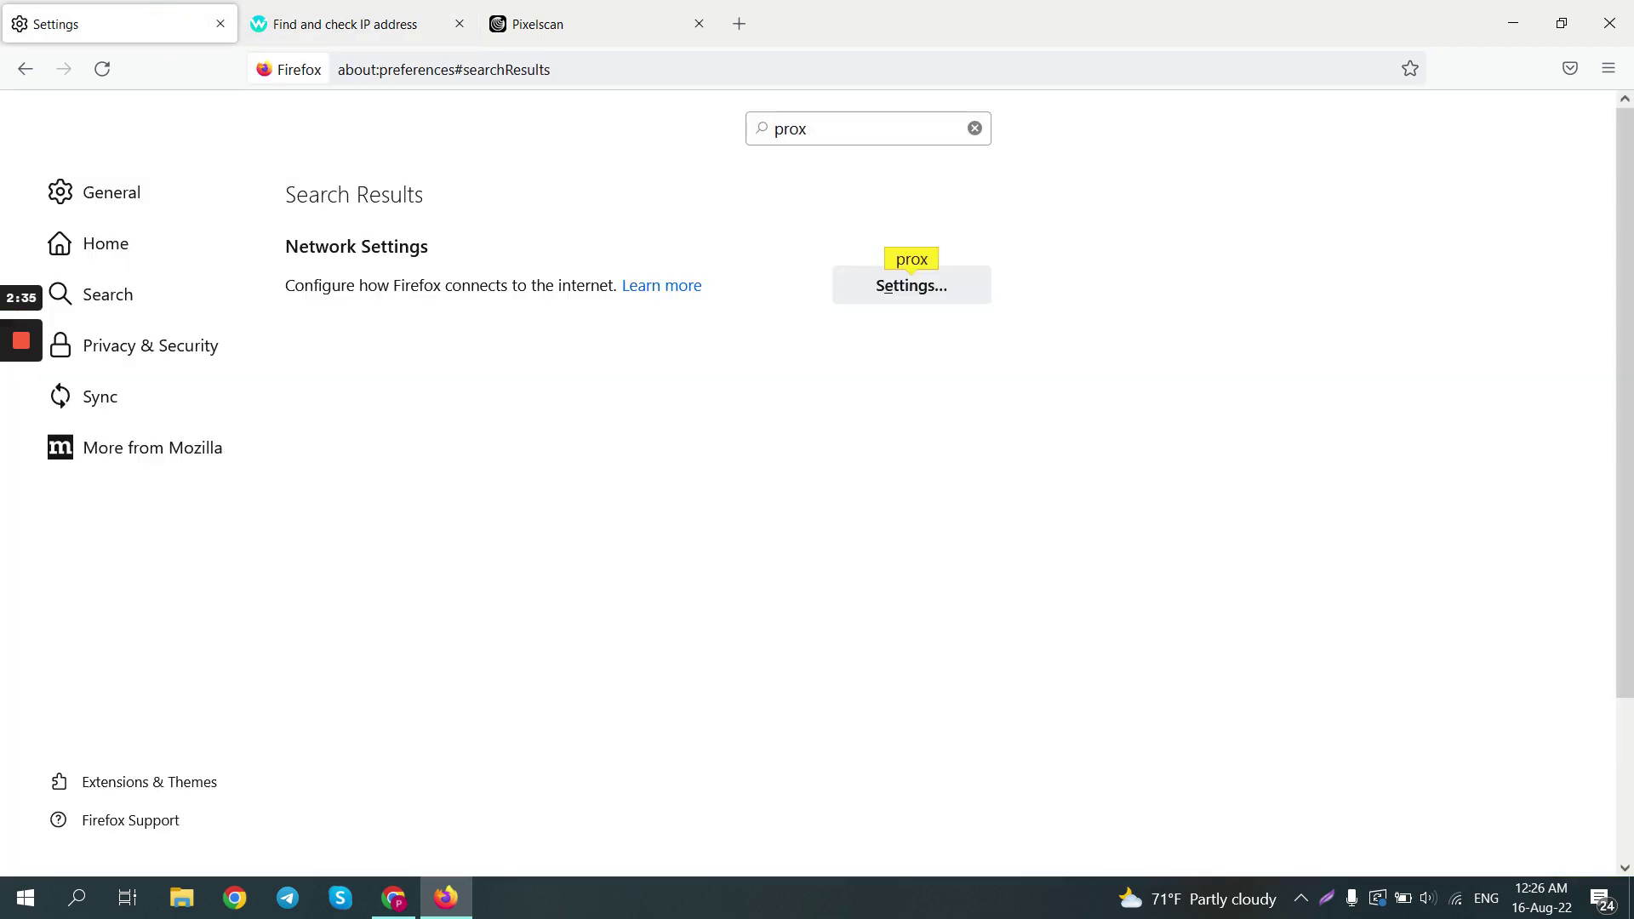
{"action": "left_click", "coordinate": [952, 282]}
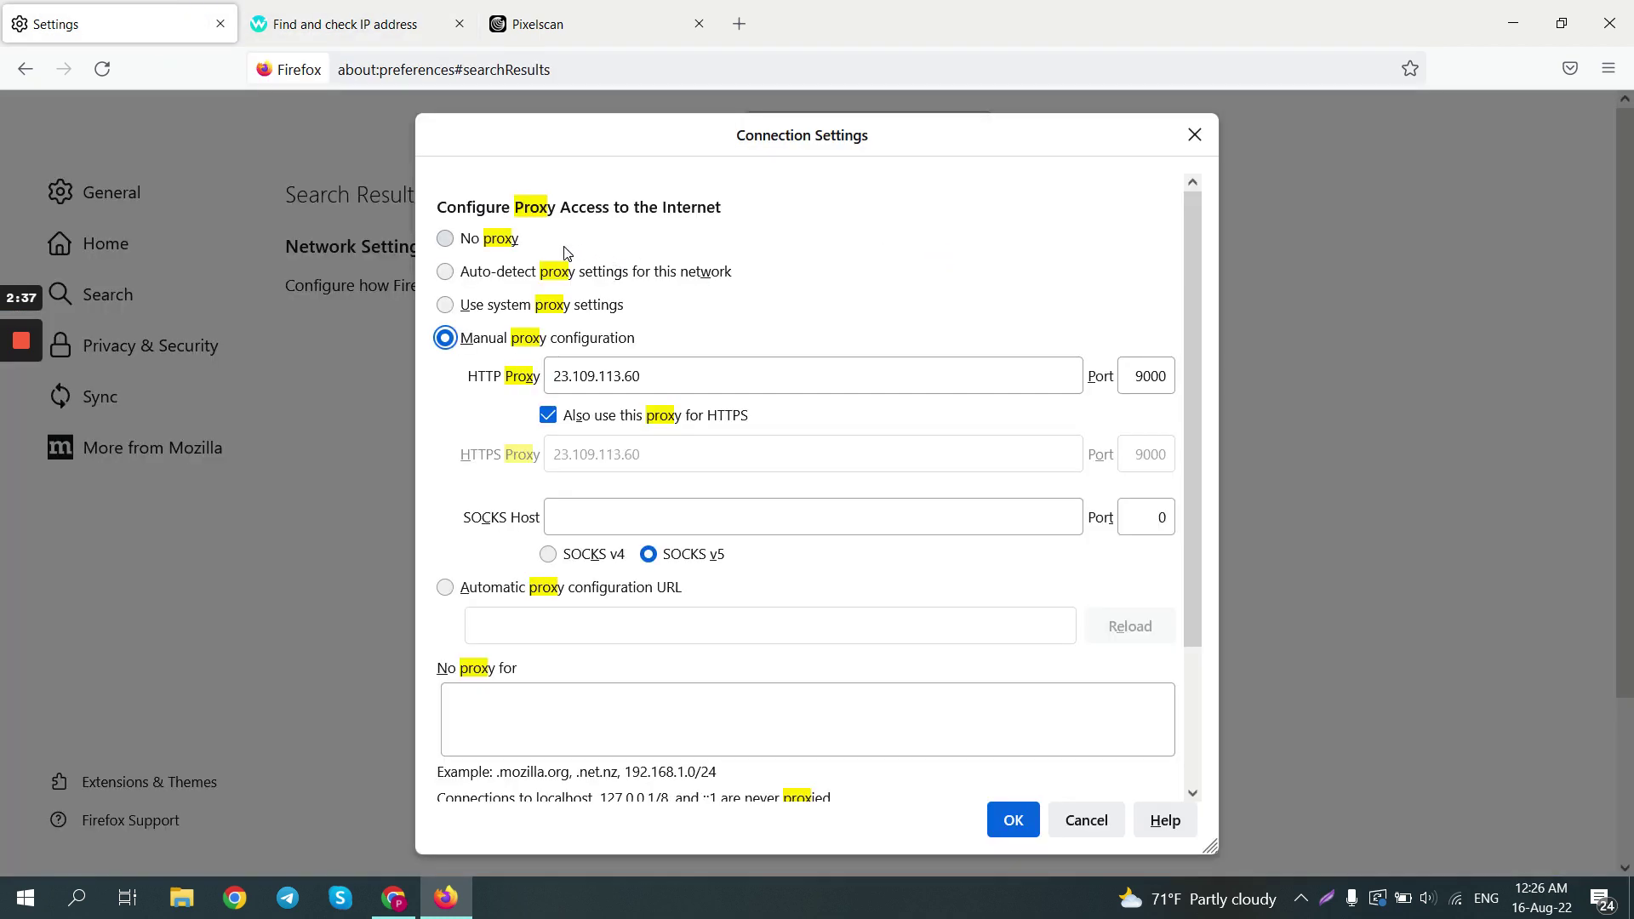
{"action": "left_click", "coordinate": [522, 240]}
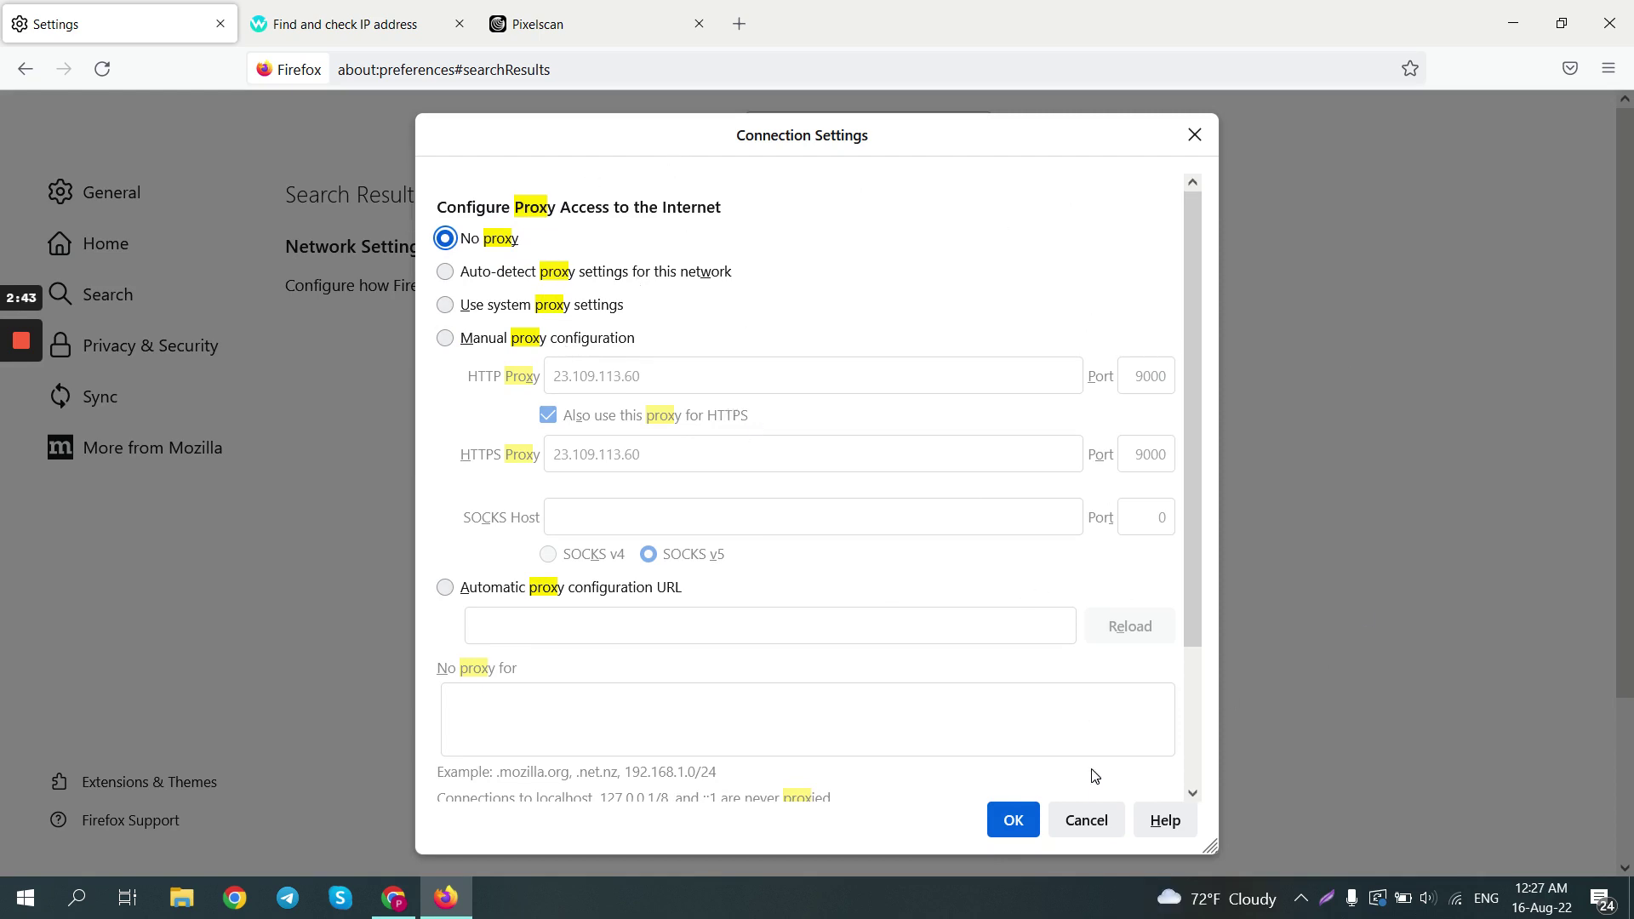
{"action": "left_click", "coordinate": [1014, 824]}
{"action": "left_click", "coordinate": [574, 36]}
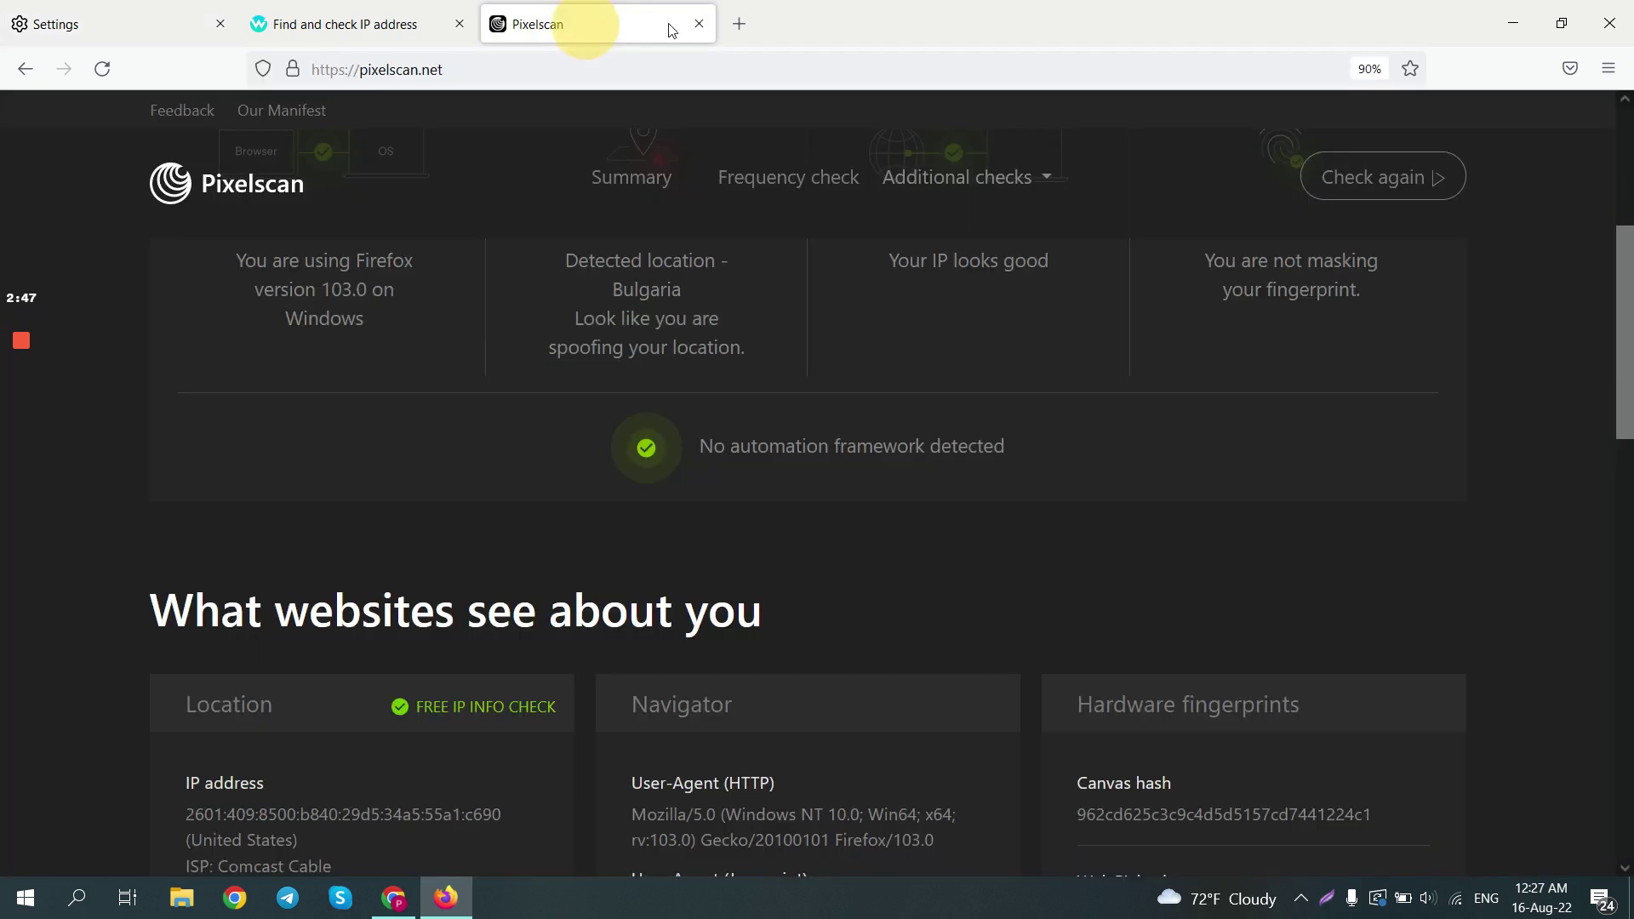
Step: Search Google for foxyproxy and open the FoxyProxy Standard add-on page
{"action": "left_click", "coordinate": [742, 61]}
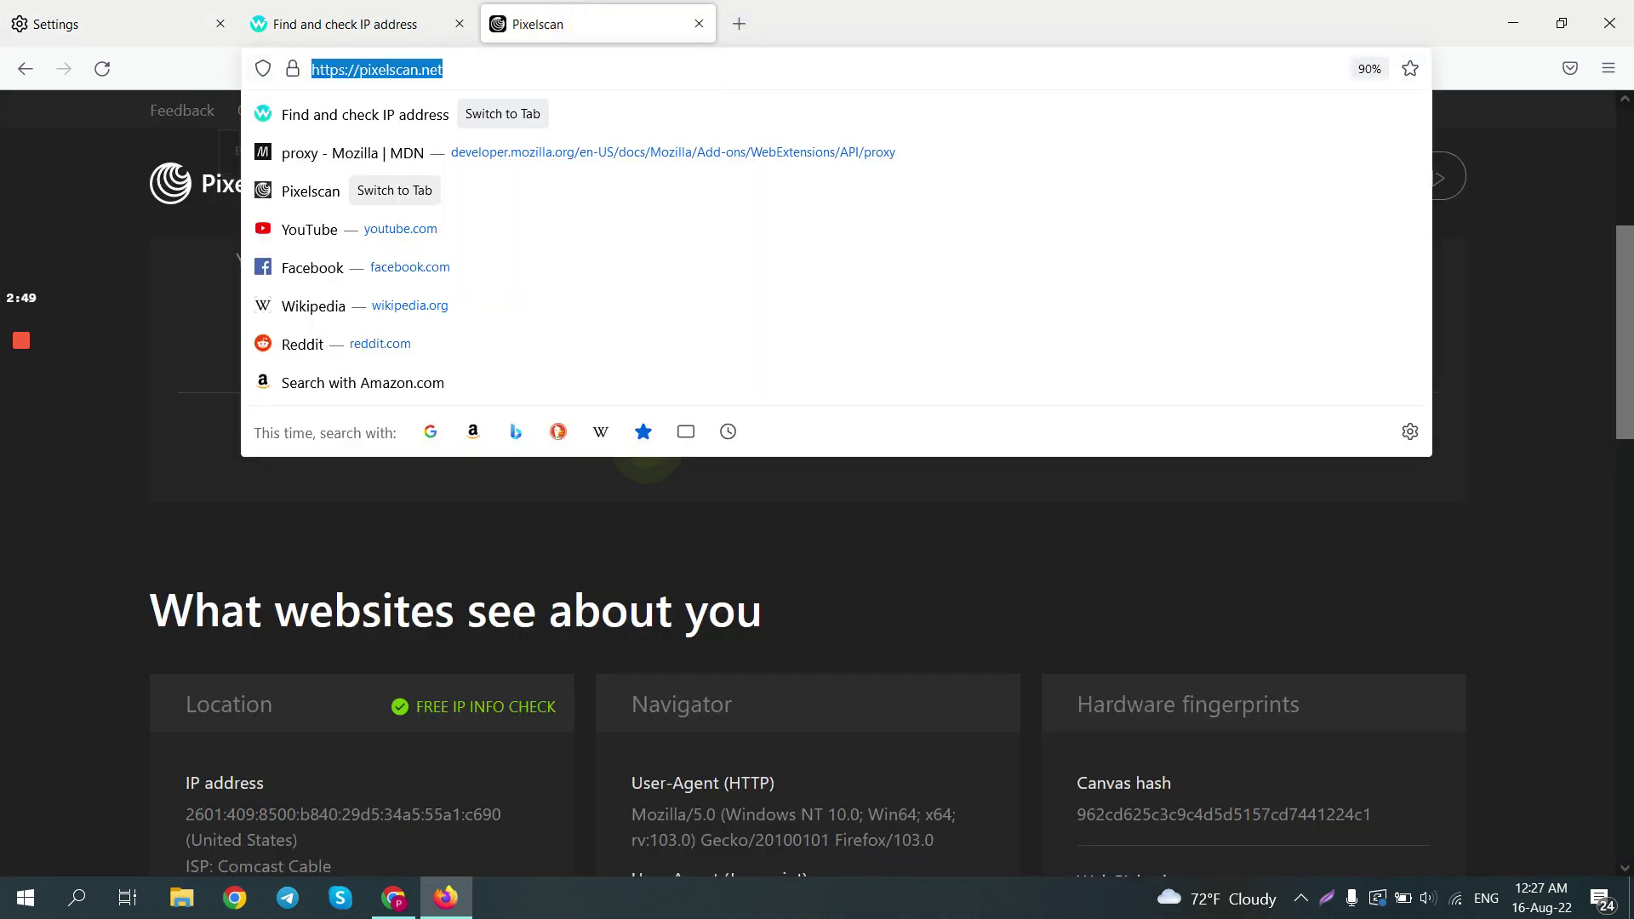
{"action": "type", "text": "foxyproxy"}
{"action": "key", "text": "Return"}
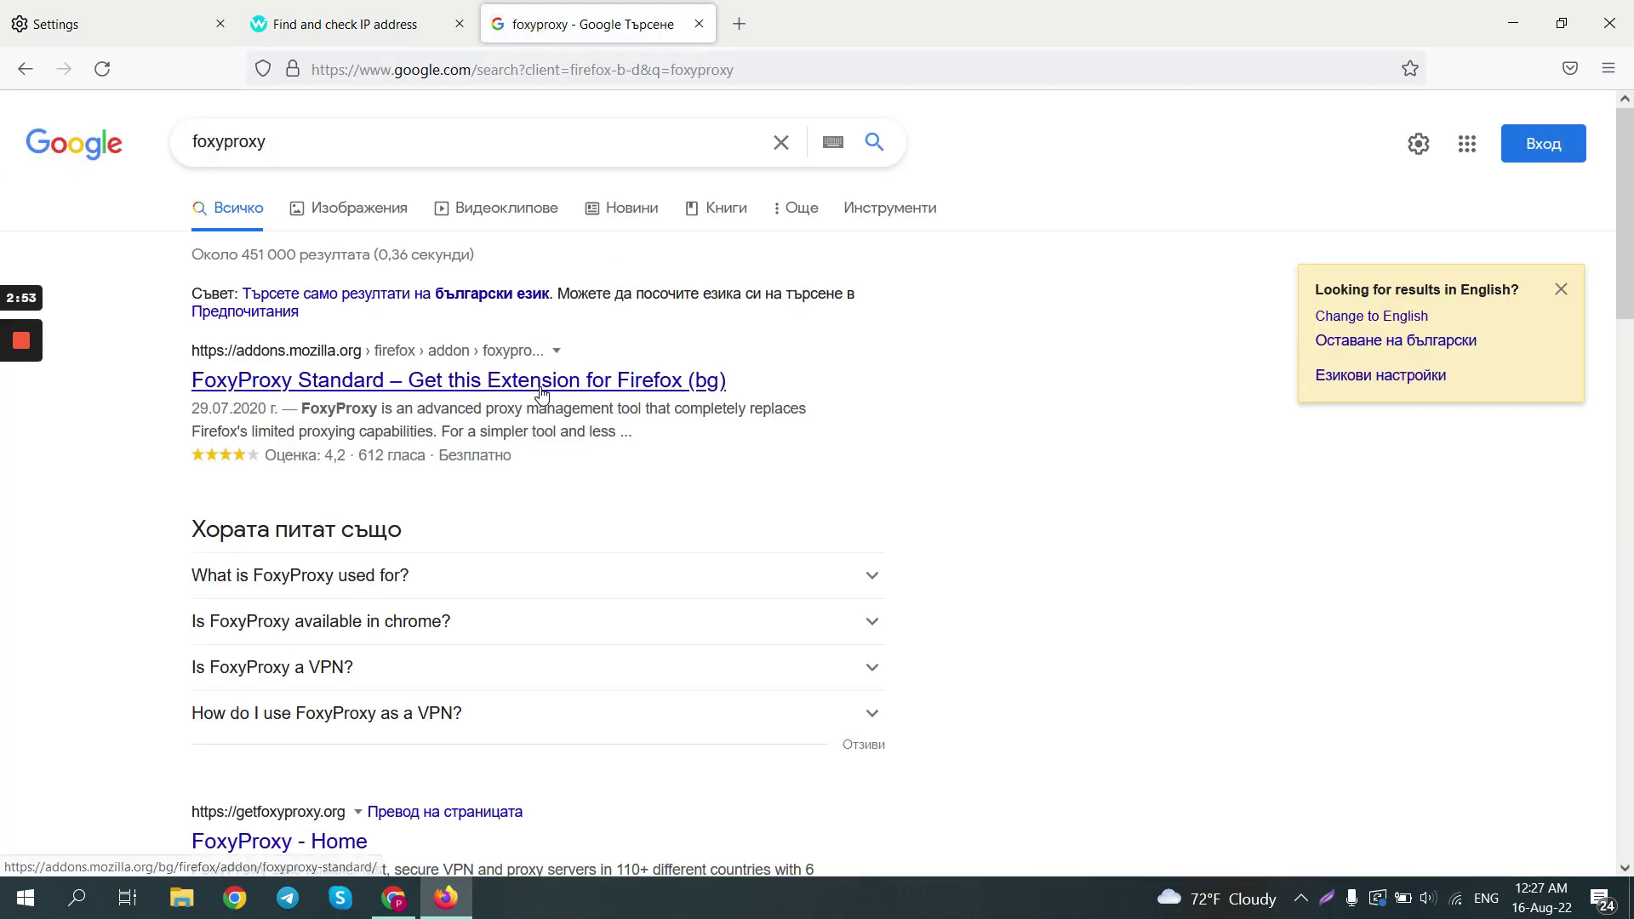
{"action": "left_click", "coordinate": [541, 391]}
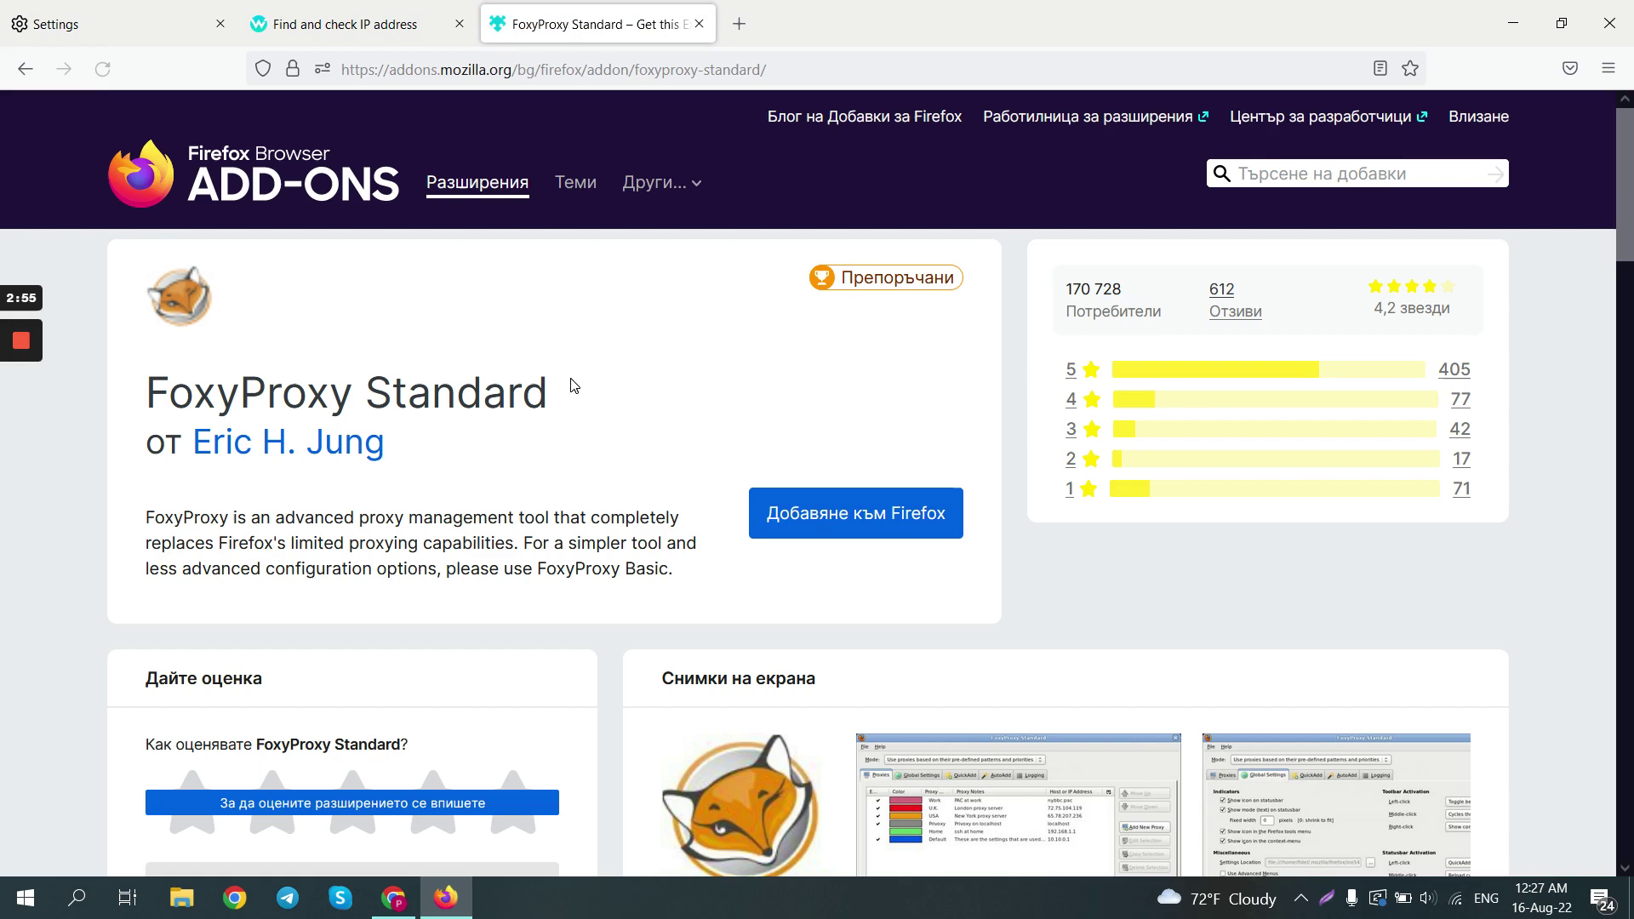
Step: Install FoxyProxy Standard 7.5.1 and close its welcome and add-on store tabs
{"action": "scroll", "coordinate": [570, 386], "scroll_direction": "down", "scroll_amount": 1}
{"action": "left_click", "coordinate": [787, 399]}
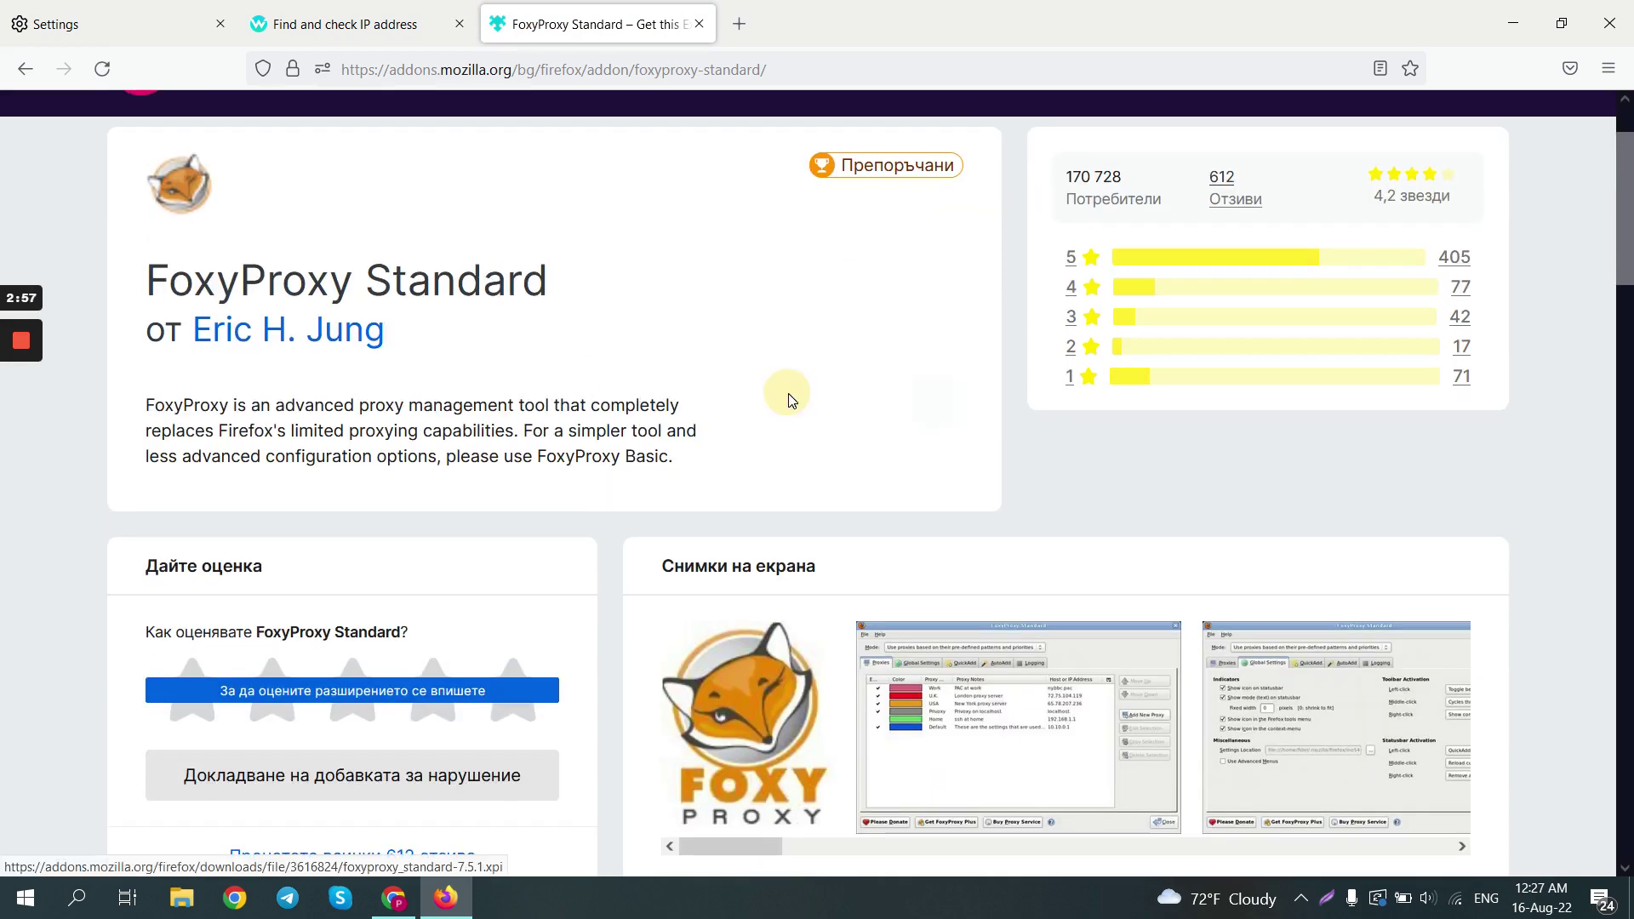
{"action": "left_click", "coordinate": [634, 317]}
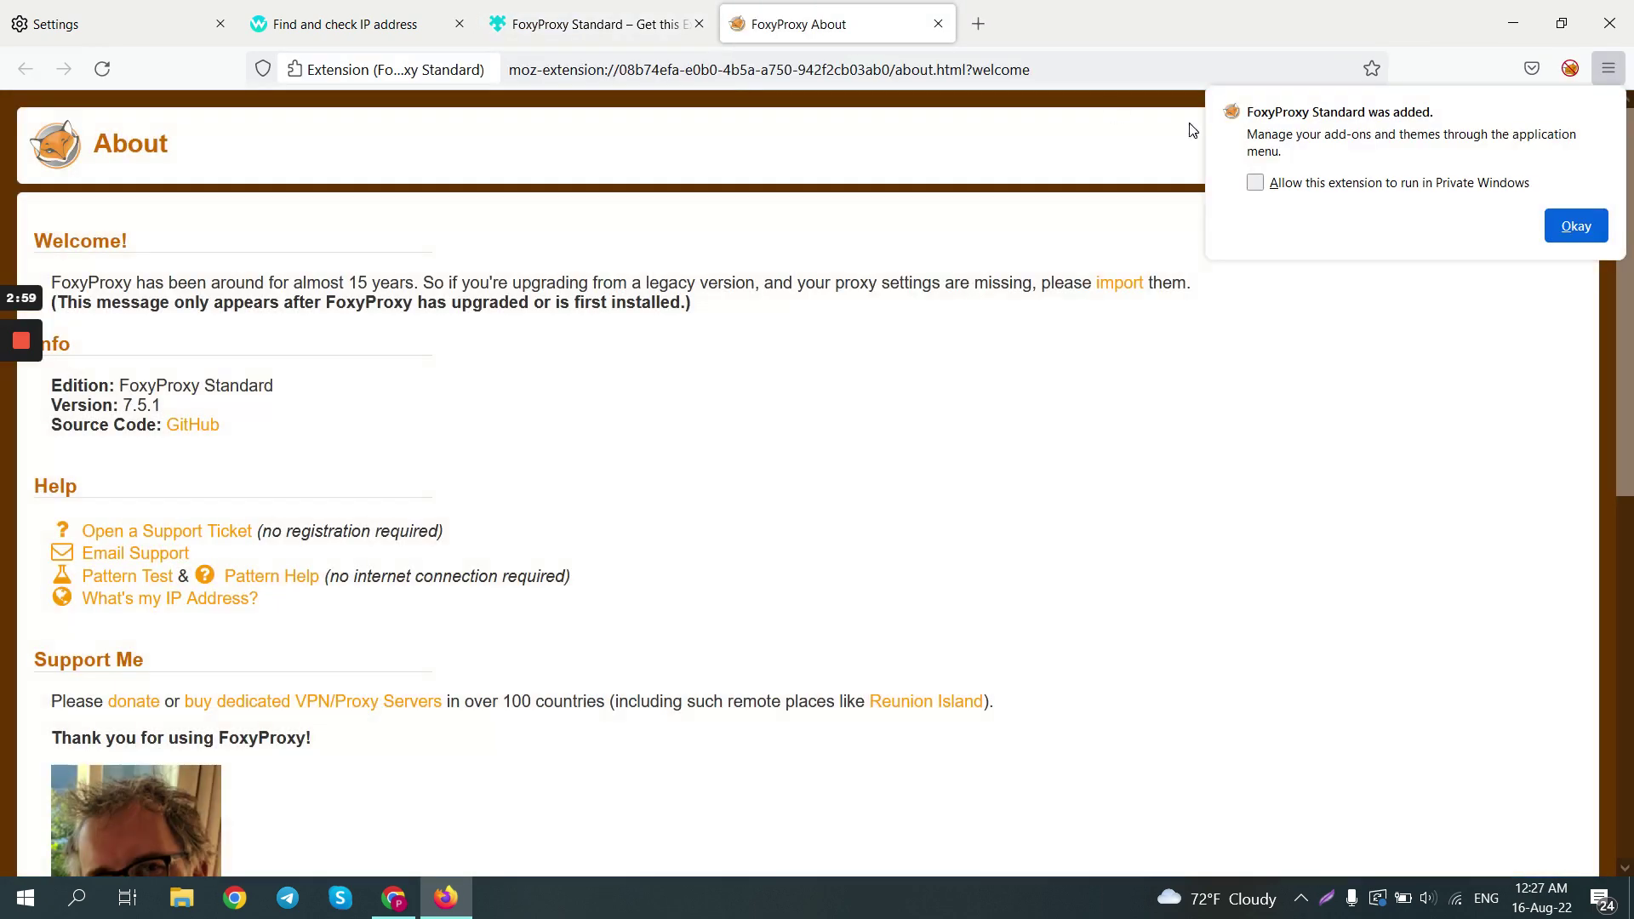
{"action": "left_click", "coordinate": [1576, 224]}
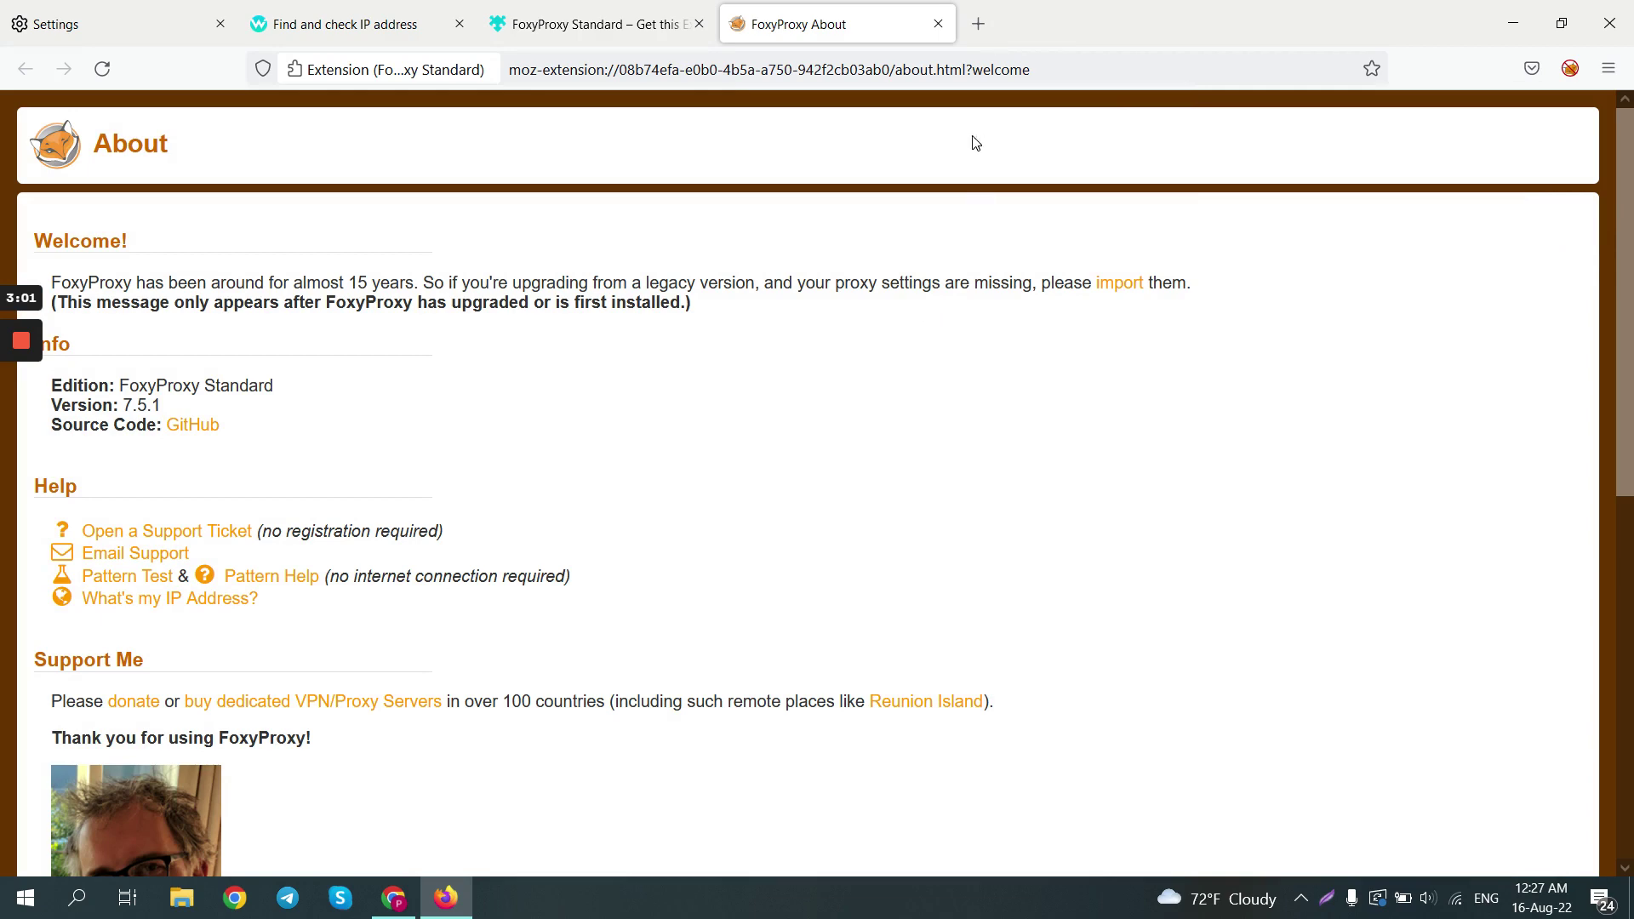
{"action": "key", "text": "ctrl+w"}
{"action": "key", "text": "ctrl+w"}
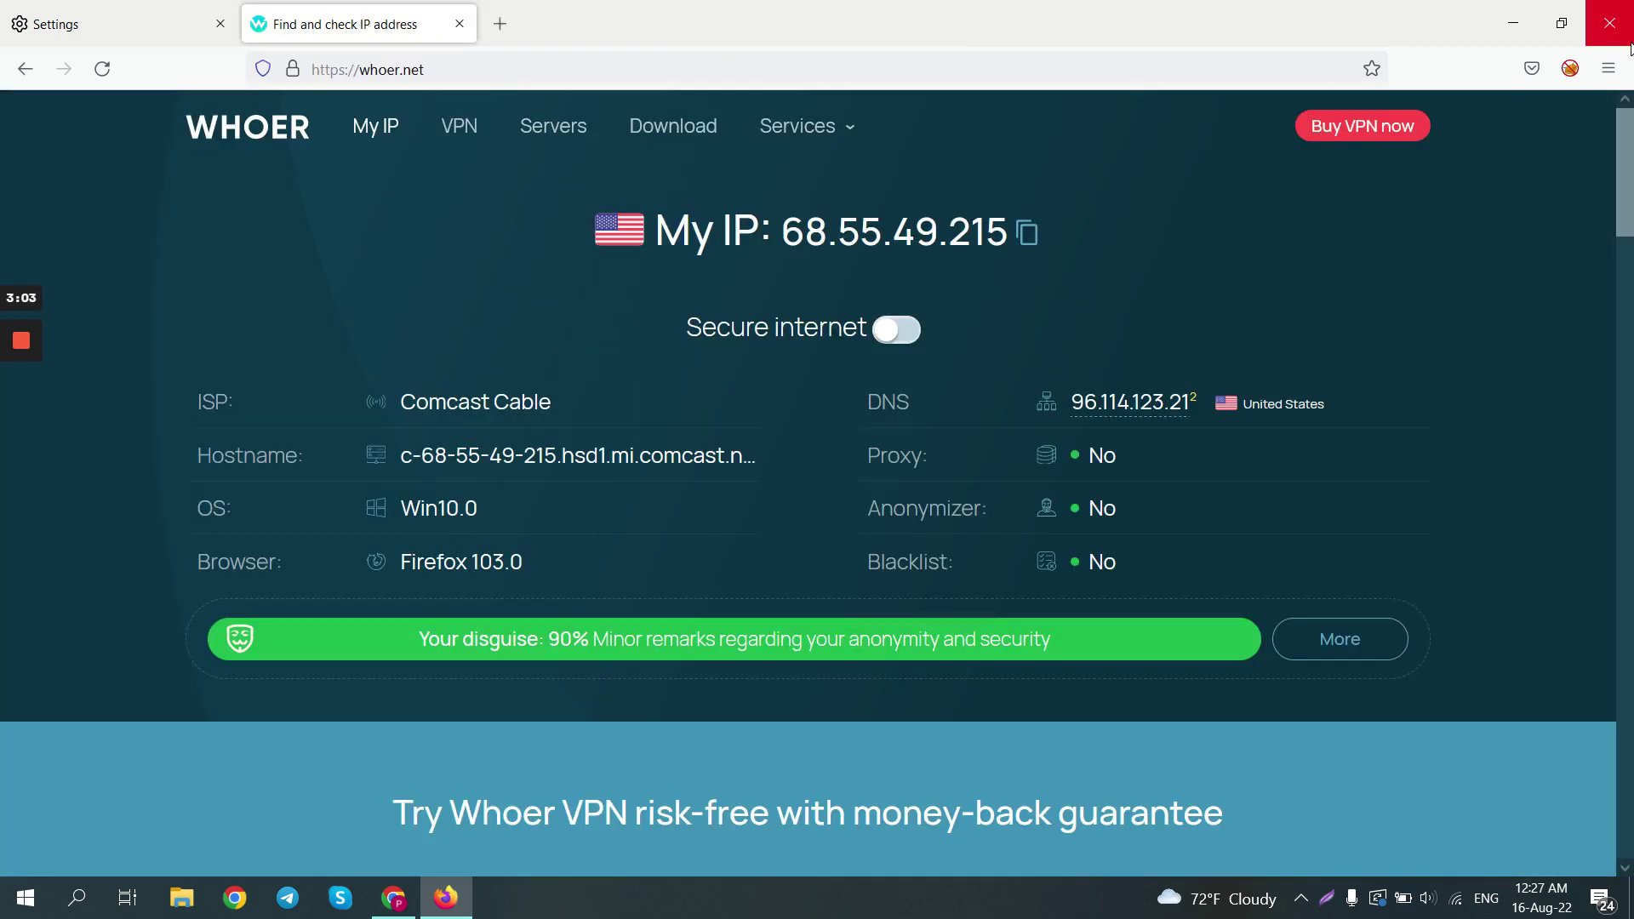
{"action": "key", "text": "ctrl+w"}
Step: In FoxyProxy Options, add a new proxy titled 'USA 1'
{"action": "left_click", "coordinate": [1570, 68]}
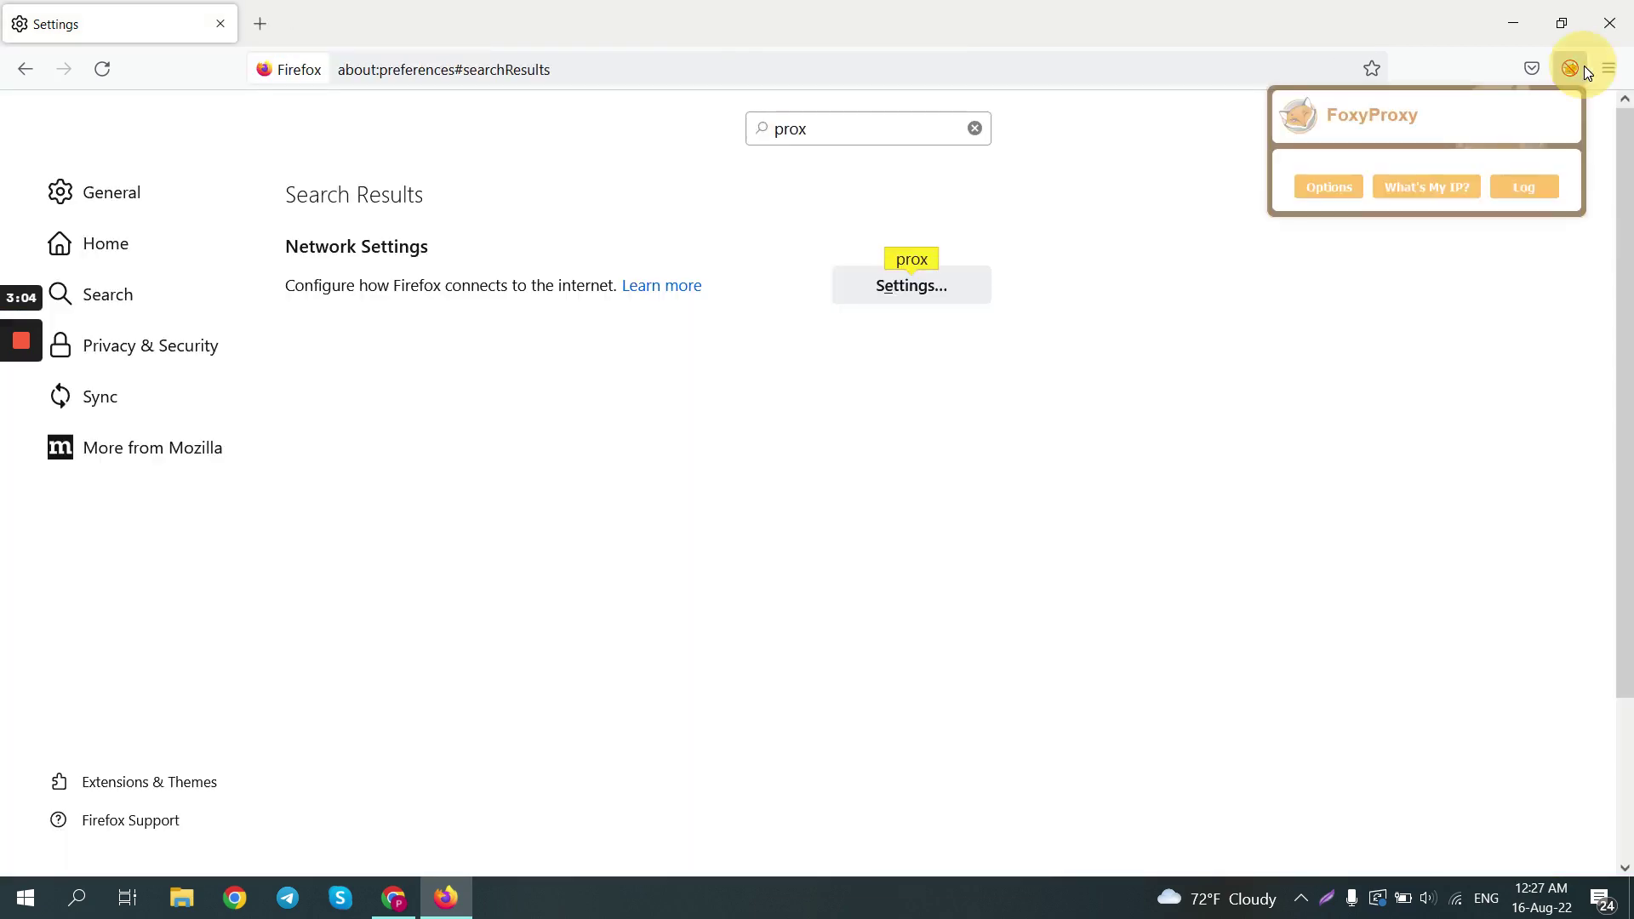
{"action": "left_click", "coordinate": [1304, 196]}
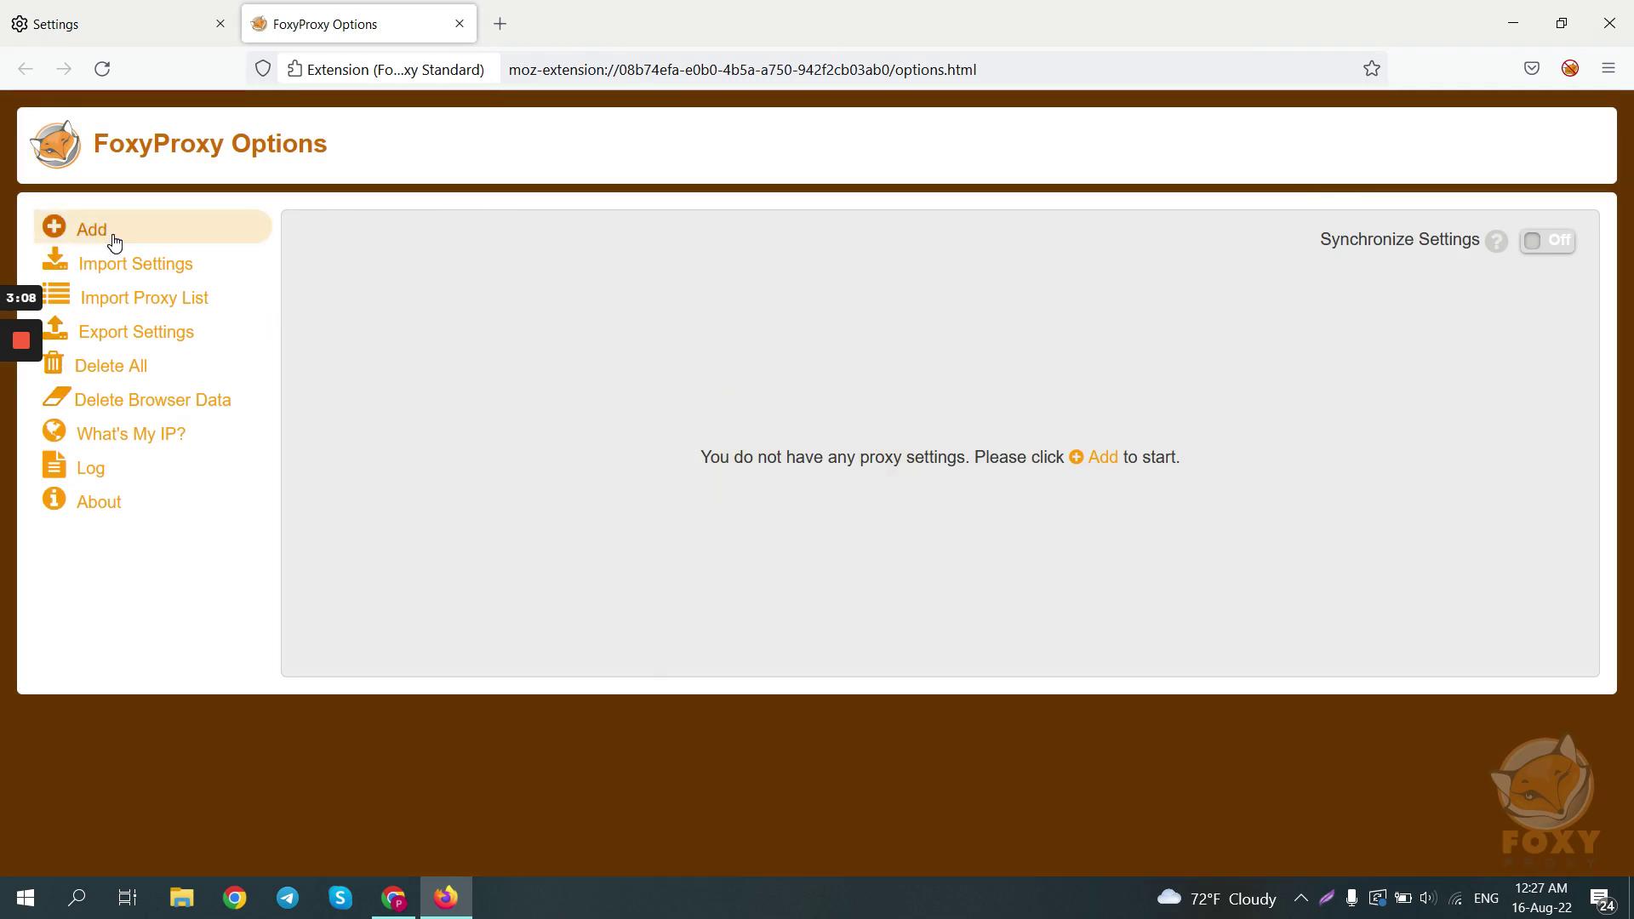
{"action": "left_click", "coordinate": [115, 243]}
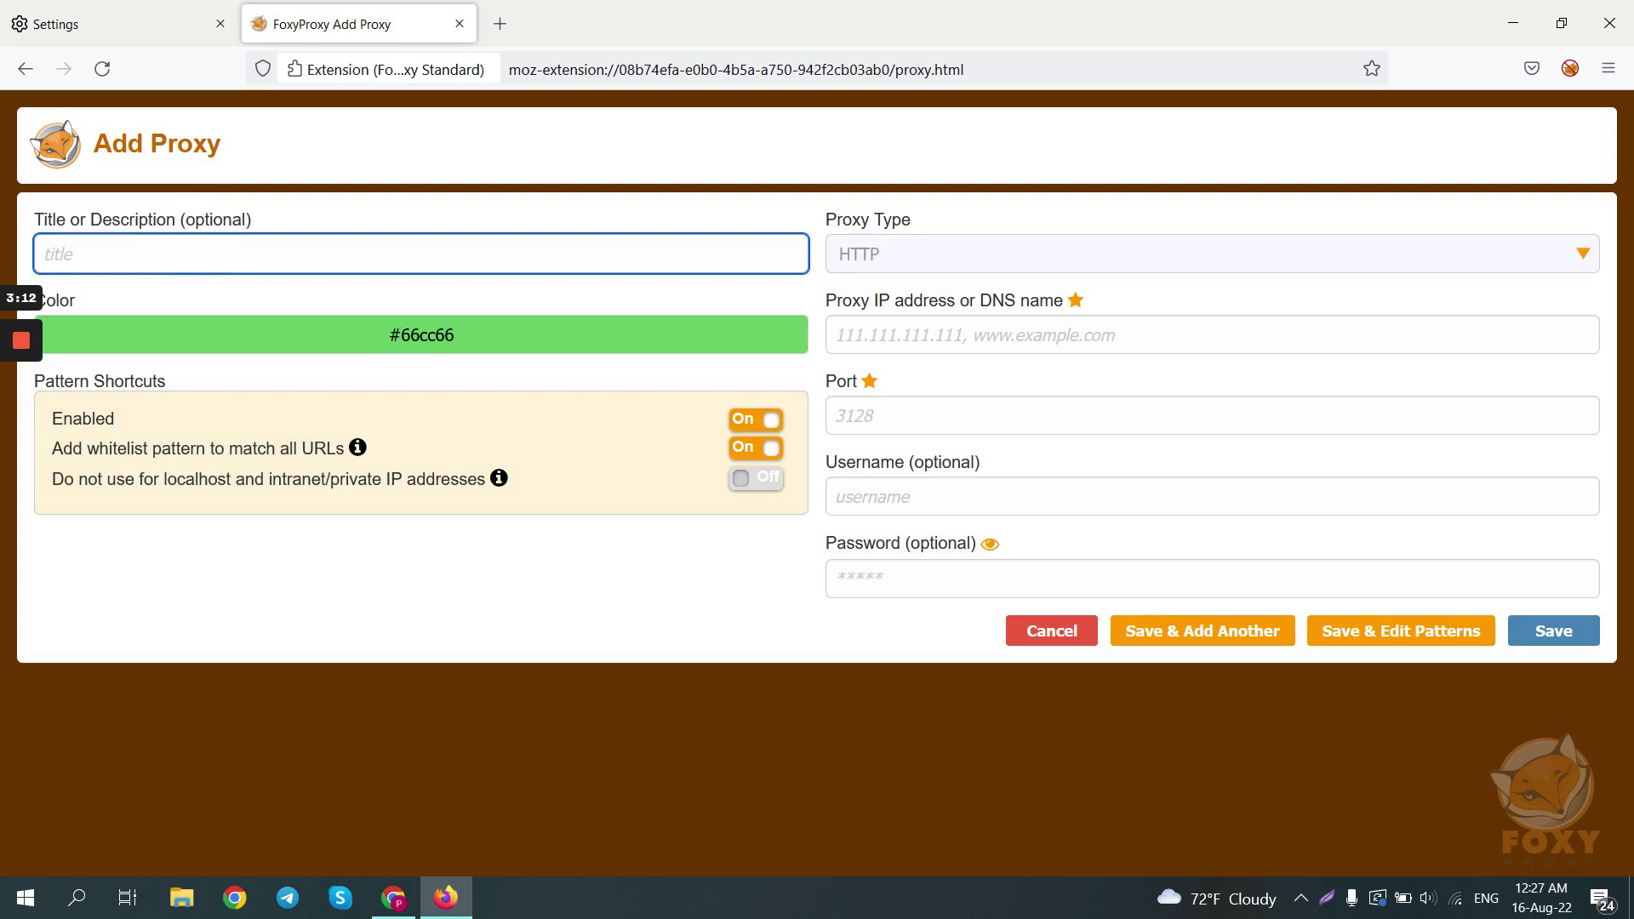
{"action": "type", "text": "USA"}
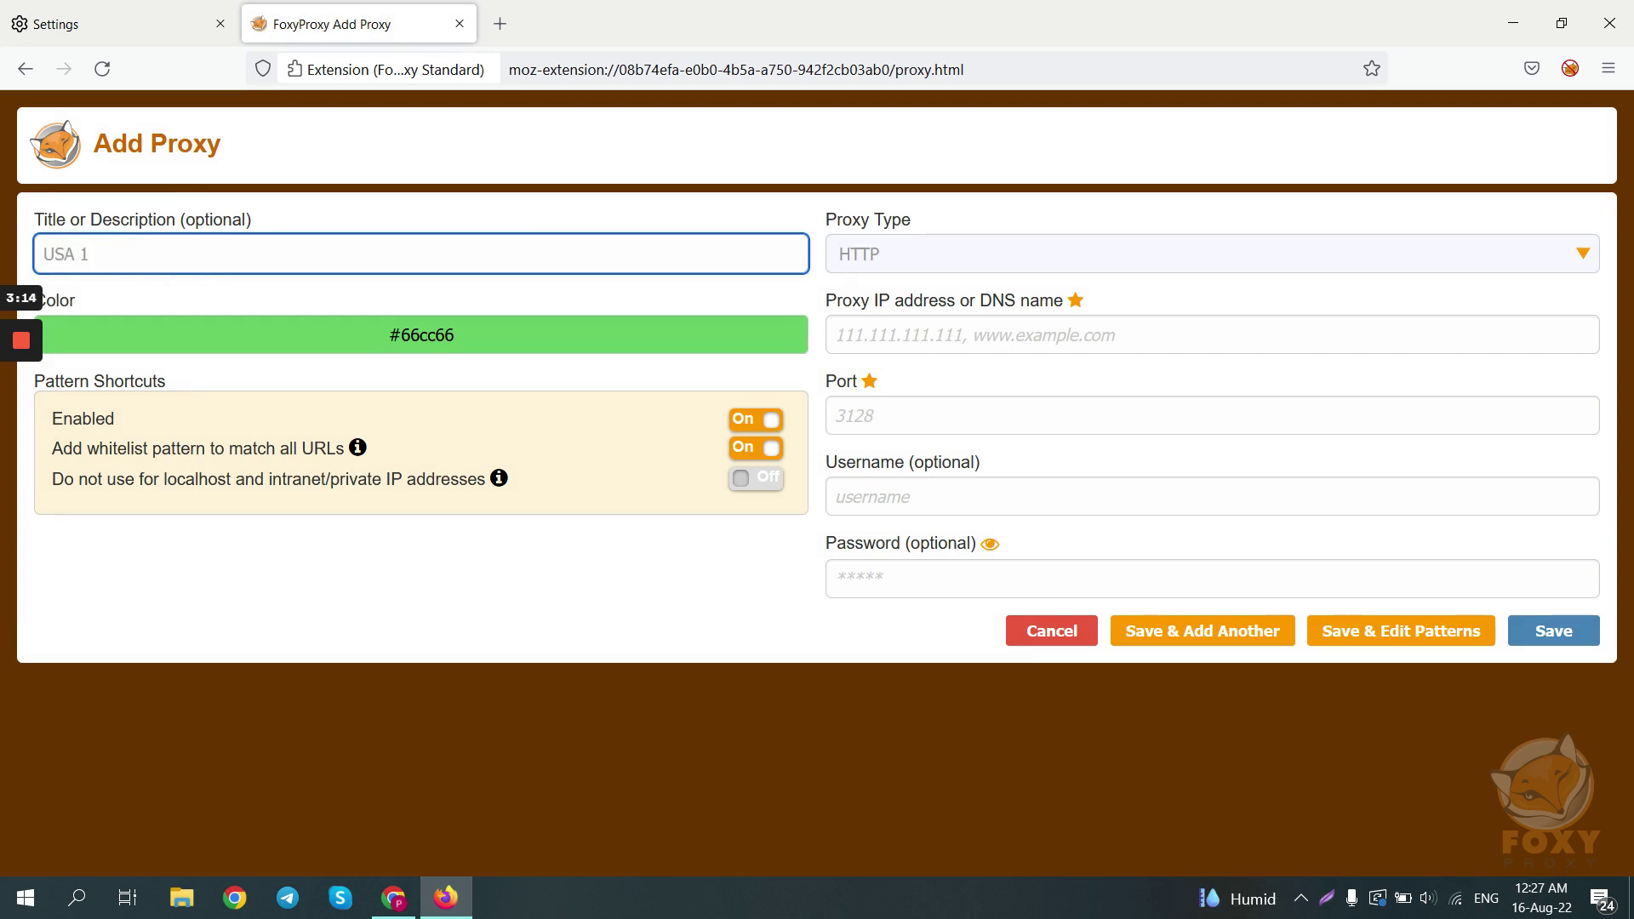
{"action": "type", "text": " 1"}
{"action": "key", "text": "Tab"}
{"action": "left_click", "coordinate": [909, 252]}
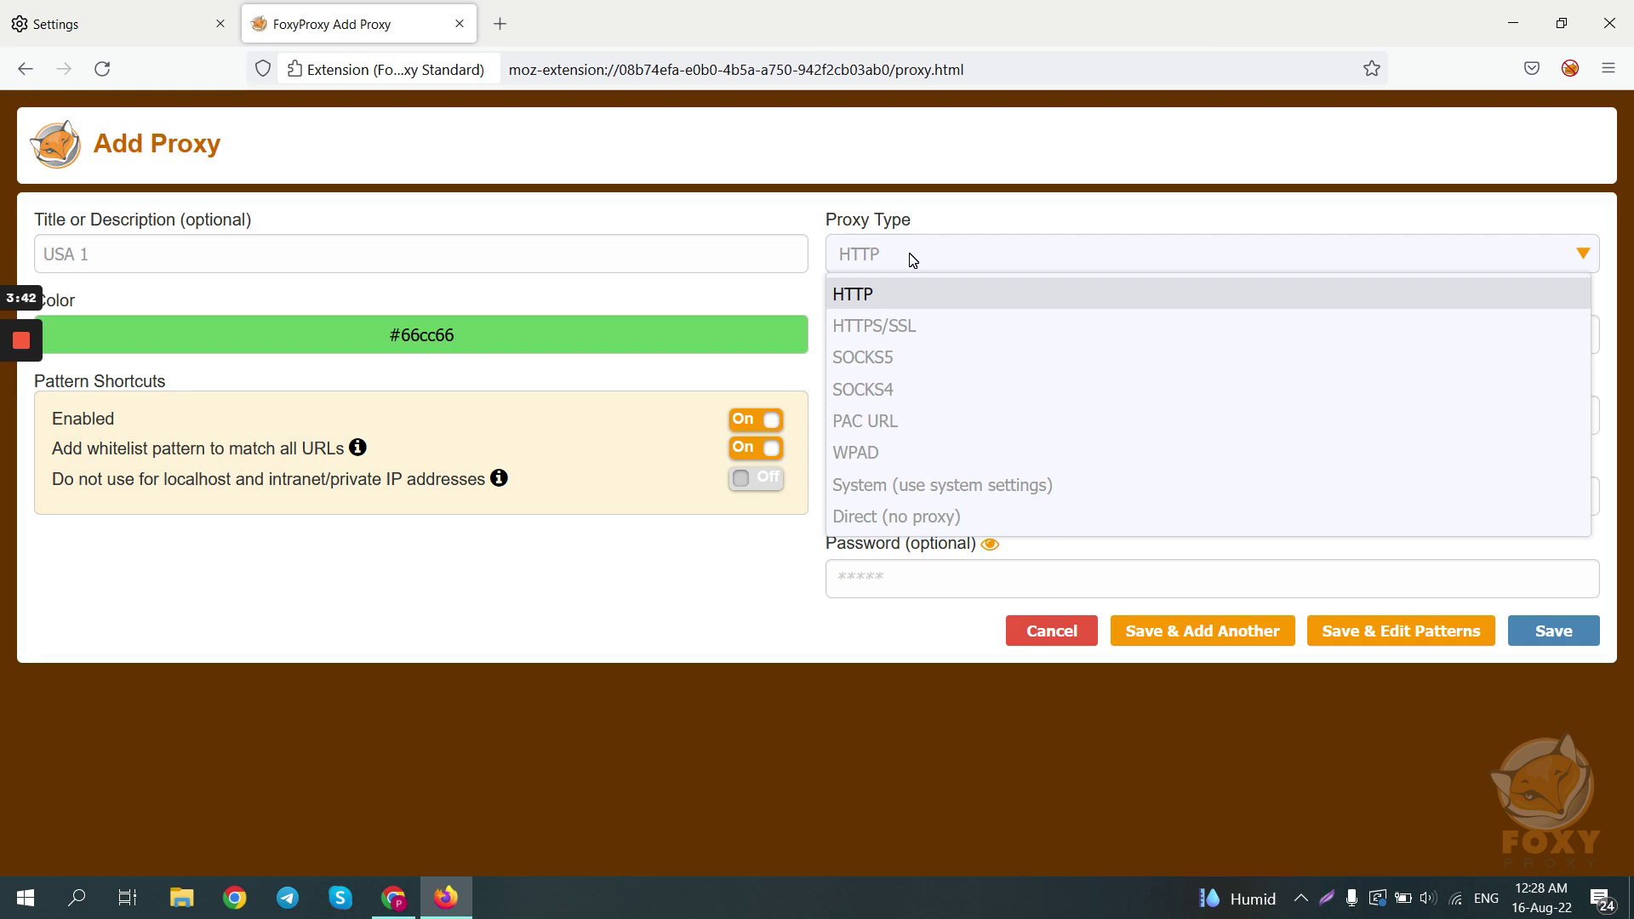
Step: Keep the USA 1 proxy type as HTTP after briefly choosing SOCKS5
{"action": "left_click", "coordinate": [876, 357]}
{"action": "left_click", "coordinate": [881, 336]}
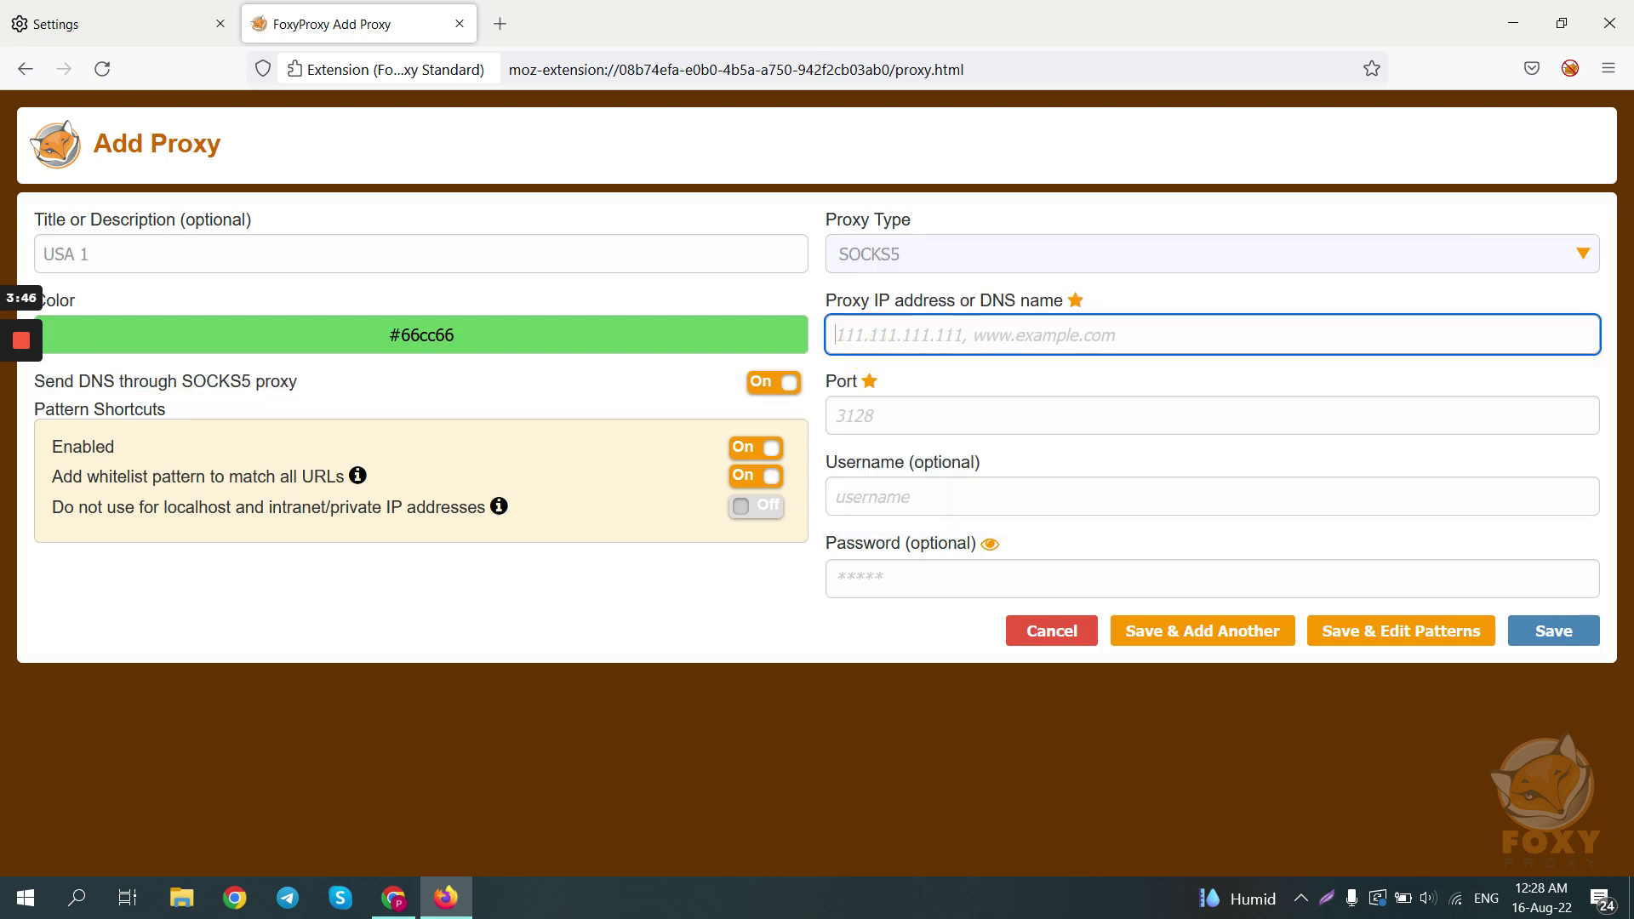
{"action": "left_click", "coordinate": [899, 263]}
{"action": "left_click", "coordinate": [899, 294]}
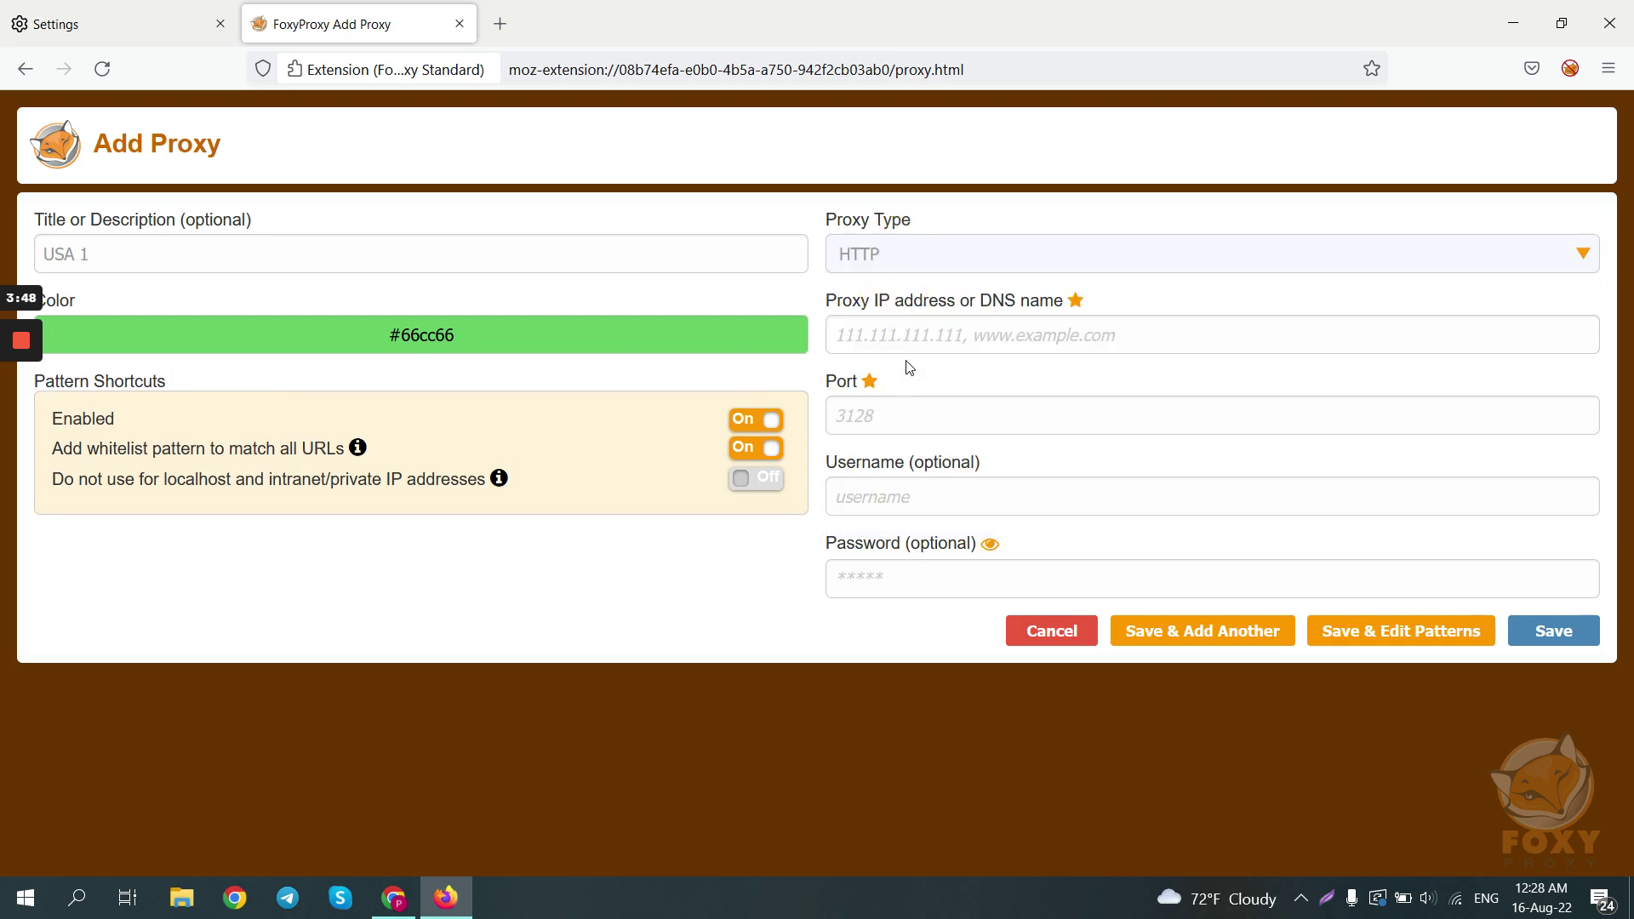
{"action": "left_click", "coordinate": [908, 337]}
Step: Set the USA 1 proxy address to 23.109.55.164 with port 9000
{"action": "left_click", "coordinate": [393, 897]}
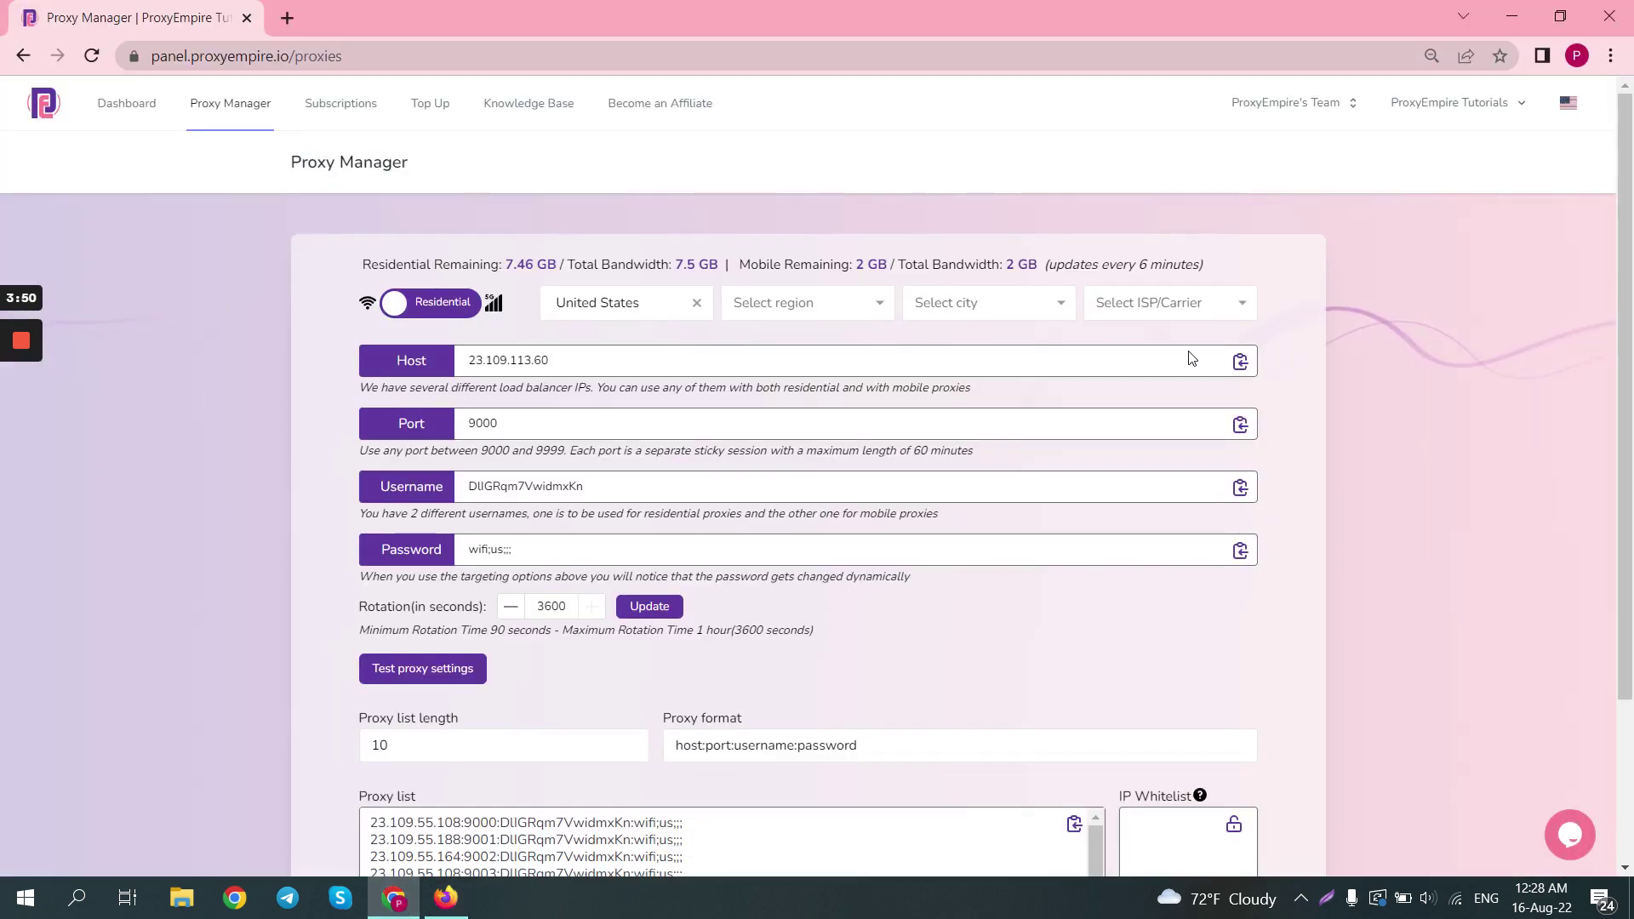
{"action": "left_click", "coordinate": [1241, 363]}
{"action": "key", "text": "alt+Tab"}
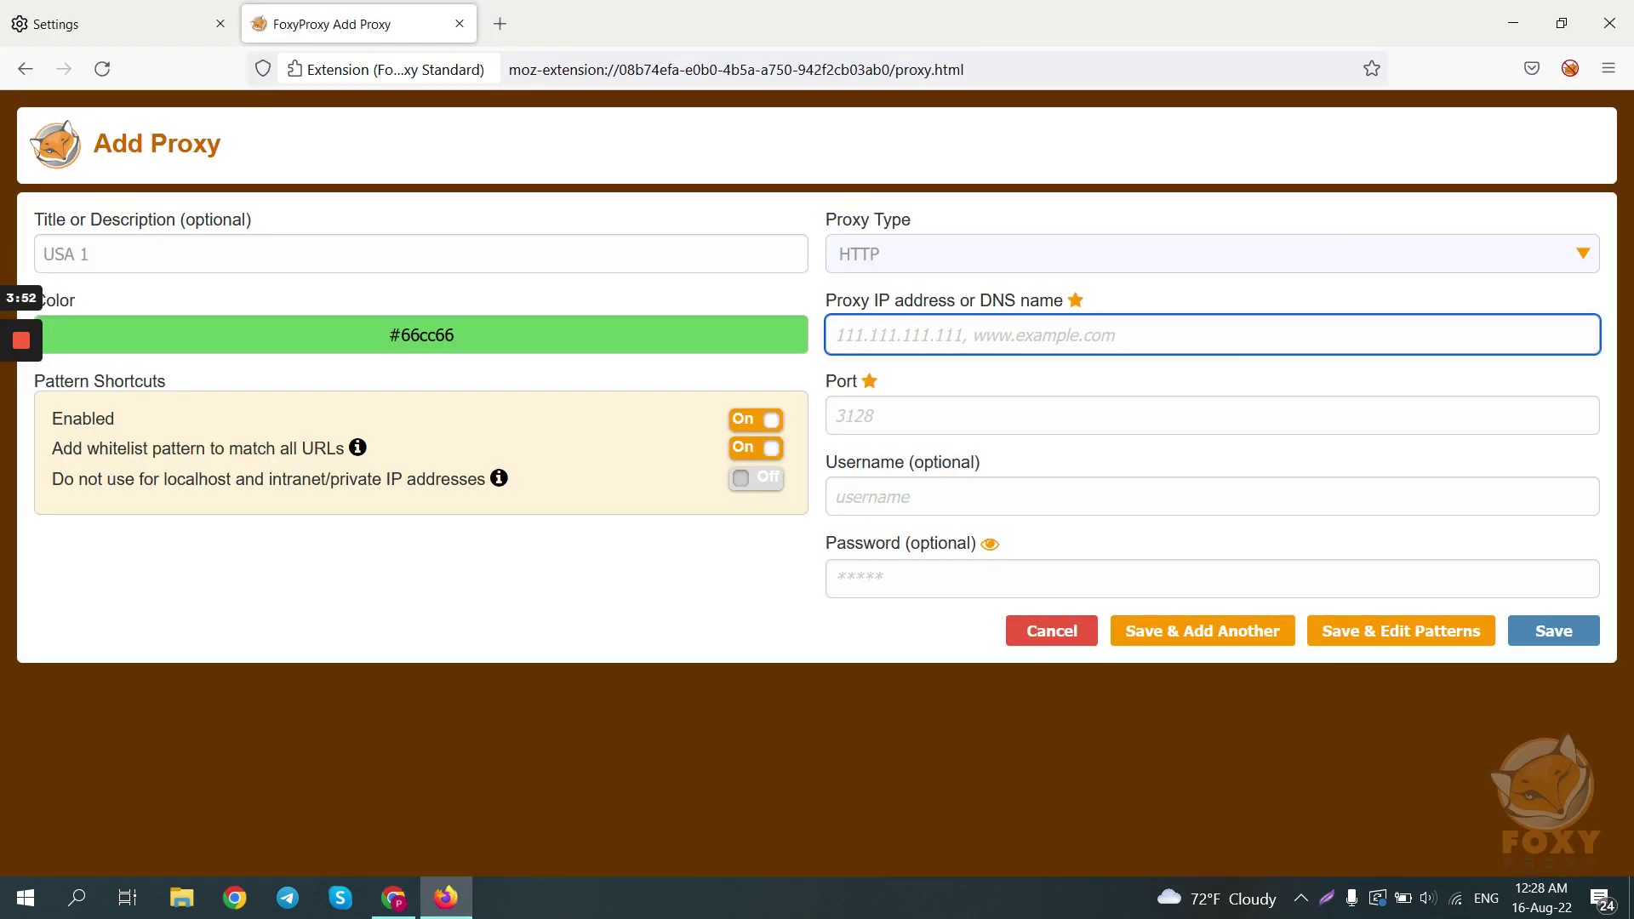
{"action": "key", "text": "alt+Tab"}
{"action": "scroll", "coordinate": [496, 656], "scroll_direction": "down", "scroll_amount": 3}
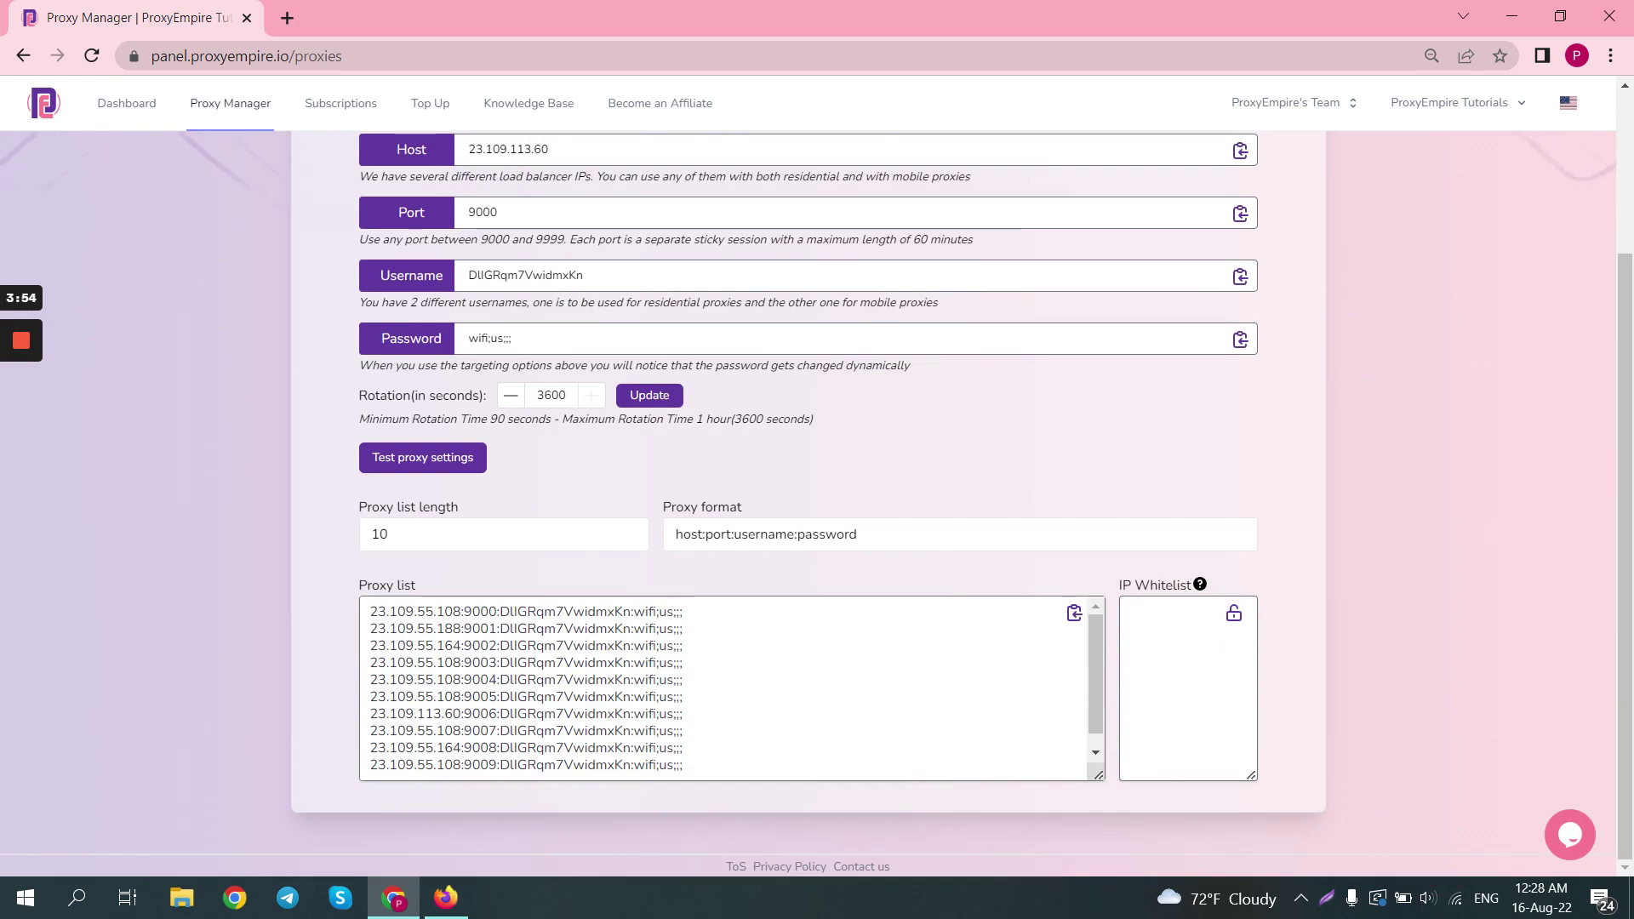
{"action": "left_click_drag", "start_coordinate": [460, 647], "coordinate": [370, 648]}
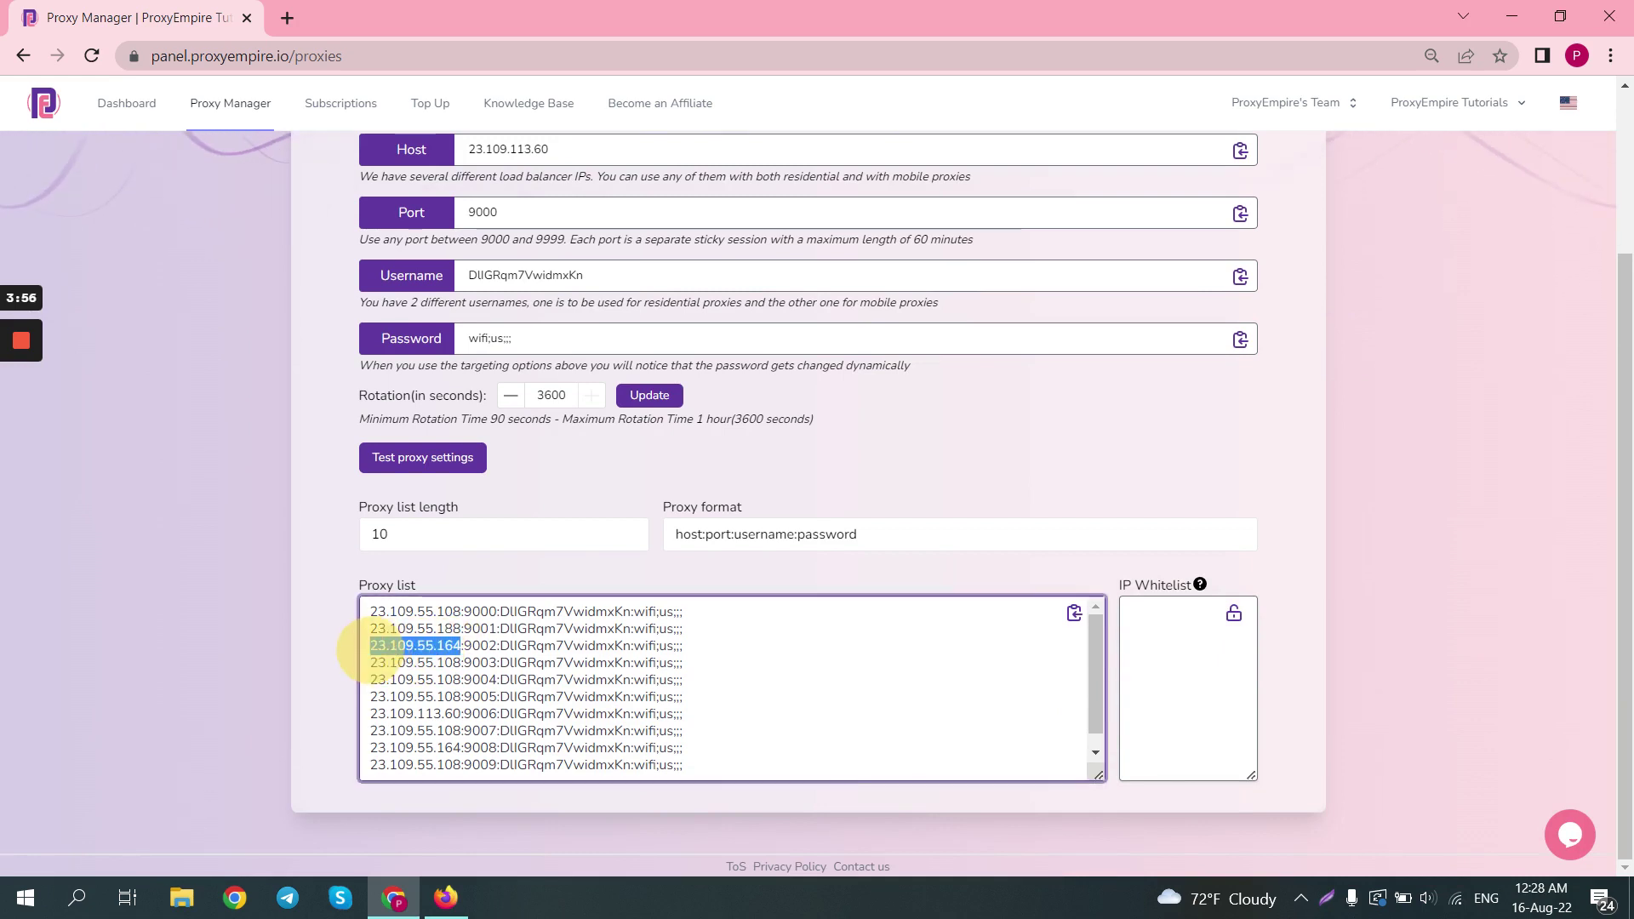
{"action": "key", "text": "ctrl+c"}
{"action": "key", "text": "alt+Tab"}
{"action": "key", "text": "ctrl+v"}
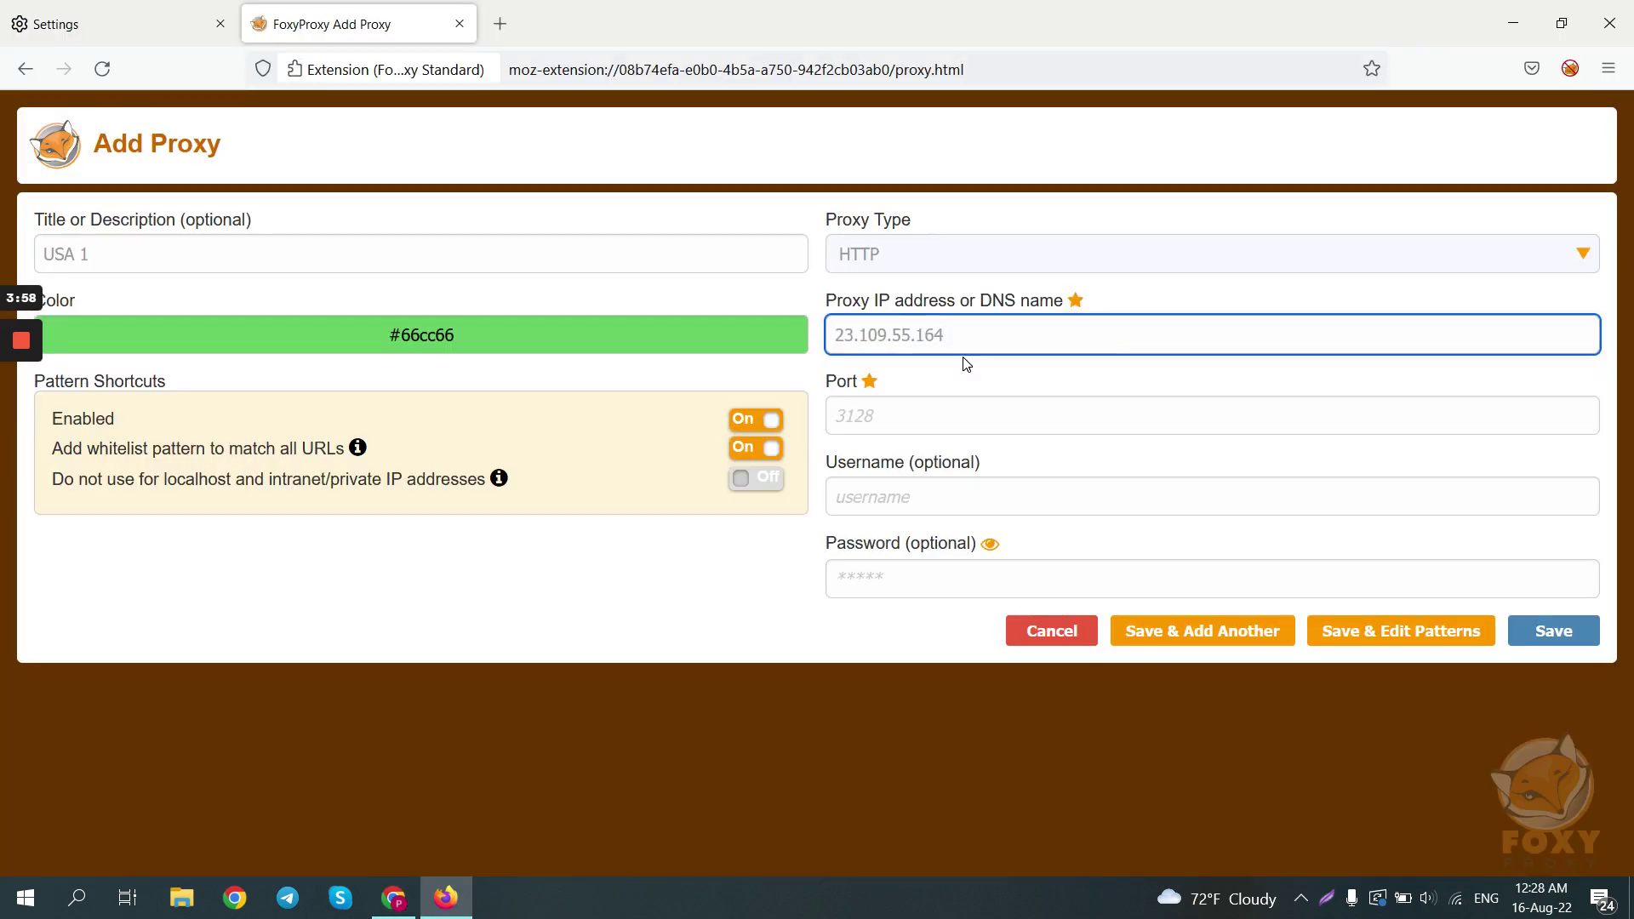
{"action": "key", "text": "Tab"}
{"action": "type", "text": "90"}
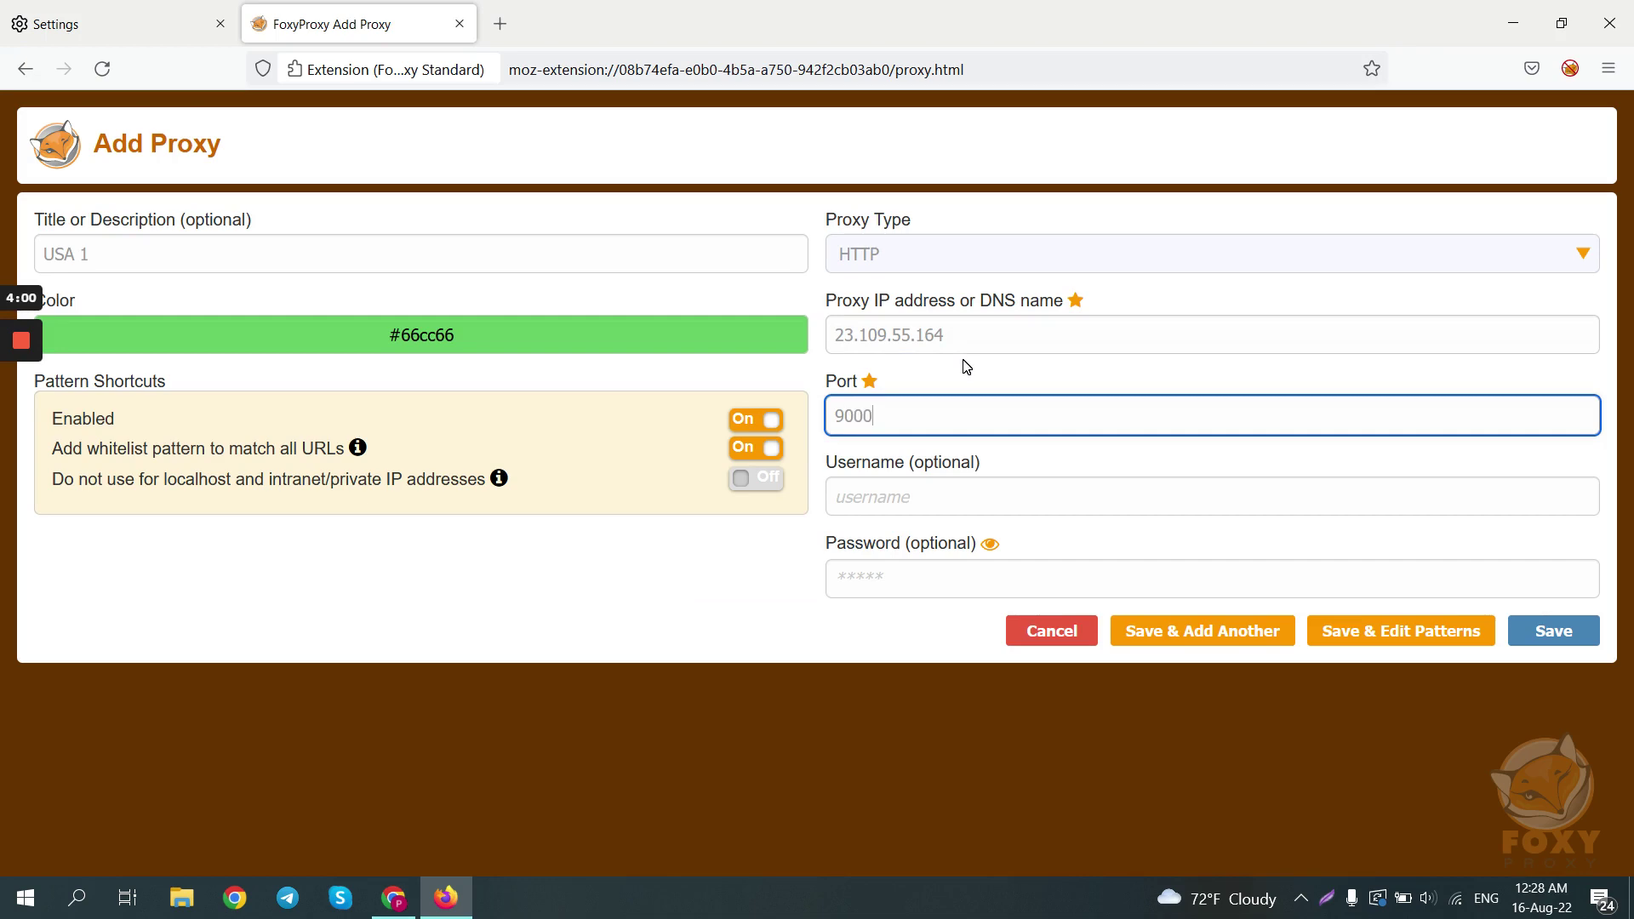
{"action": "type", "text": "00"}
{"action": "key", "text": "Tab"}
Step: Fill in the proxy username and password from ProxyEmpire and save USA 1
{"action": "key", "text": "alt+Tab"}
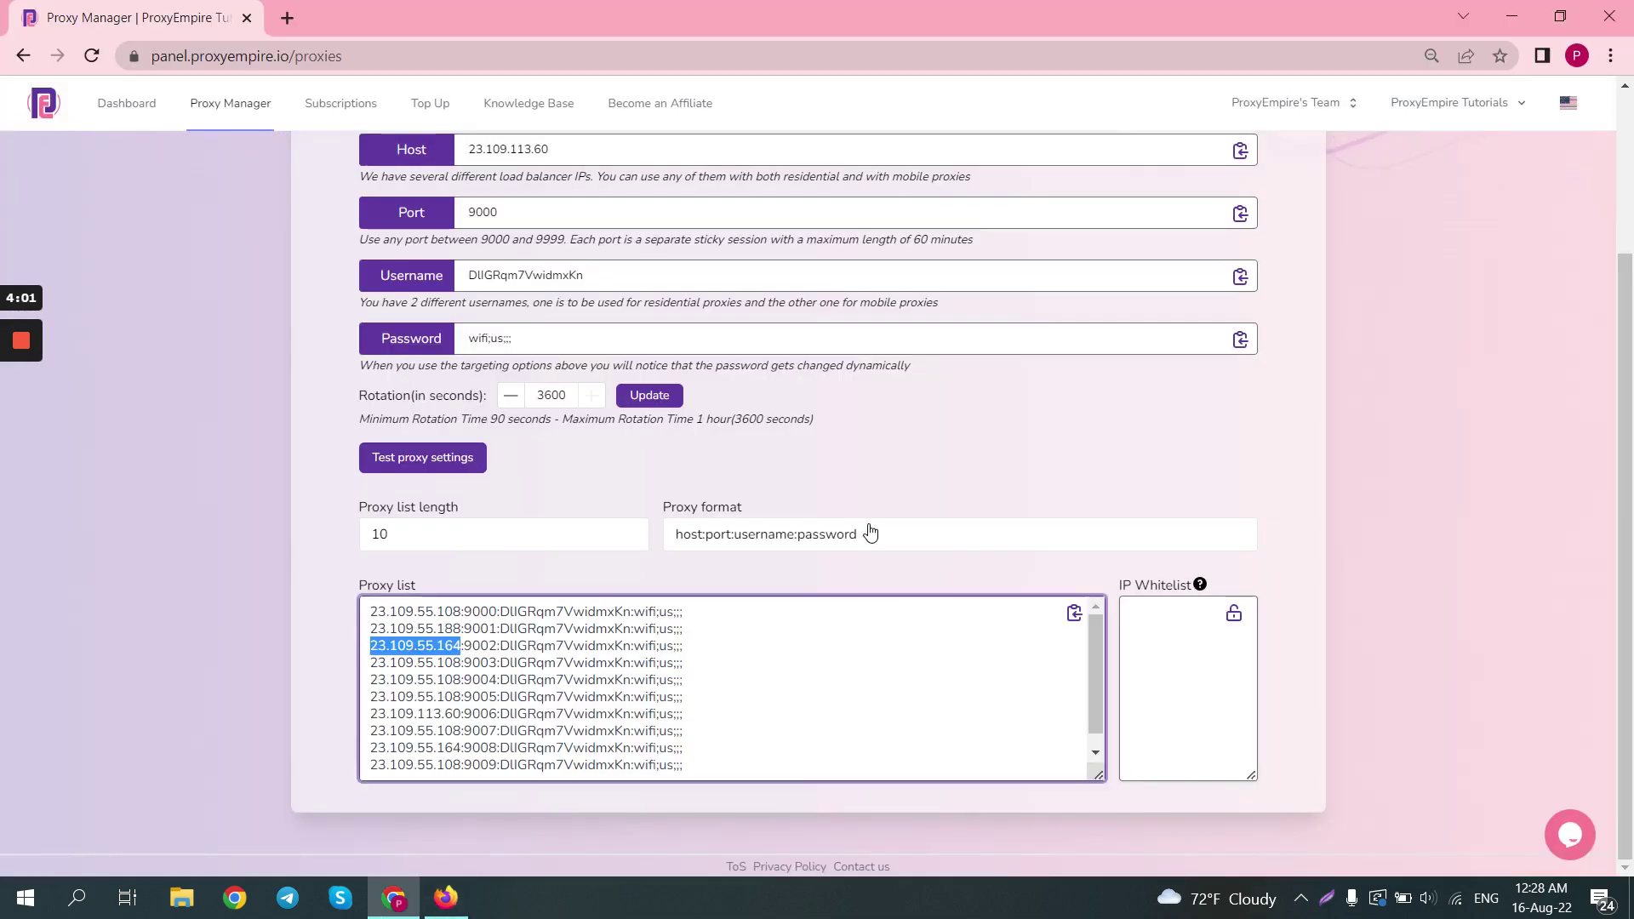
{"action": "left_click", "coordinate": [1241, 277]}
{"action": "key", "text": "alt+Tab"}
{"action": "key", "text": "ctrl+v"}
{"action": "key", "text": "alt+Tab"}
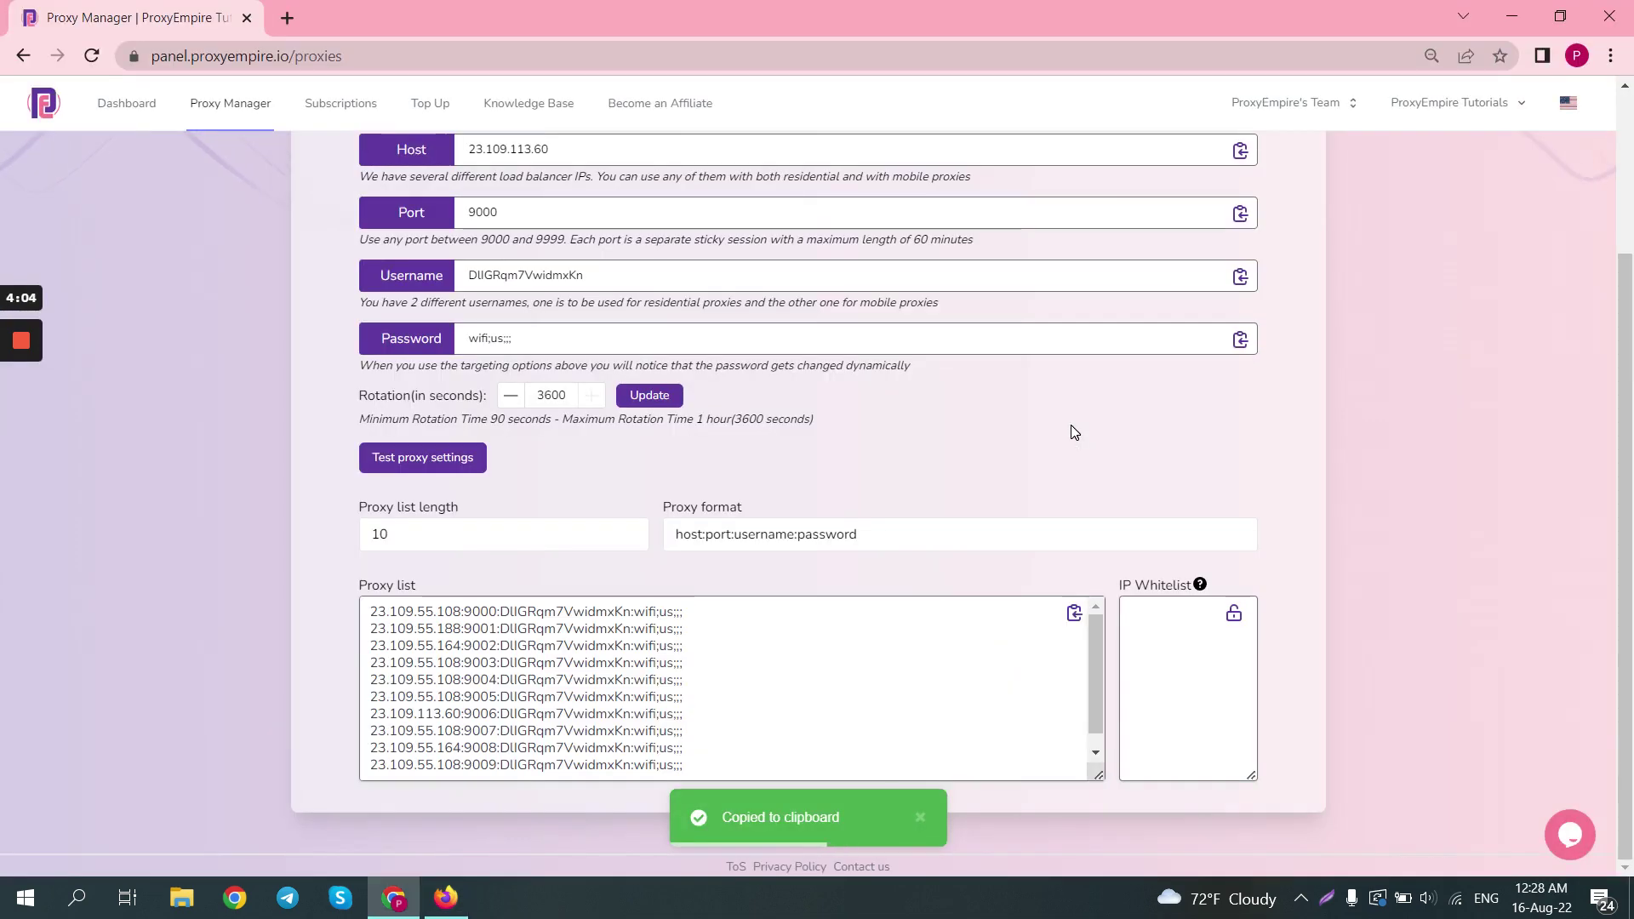
{"action": "left_click", "coordinate": [1241, 340]}
{"action": "key", "text": "alt+Tab"}
{"action": "left_click", "coordinate": [940, 572]}
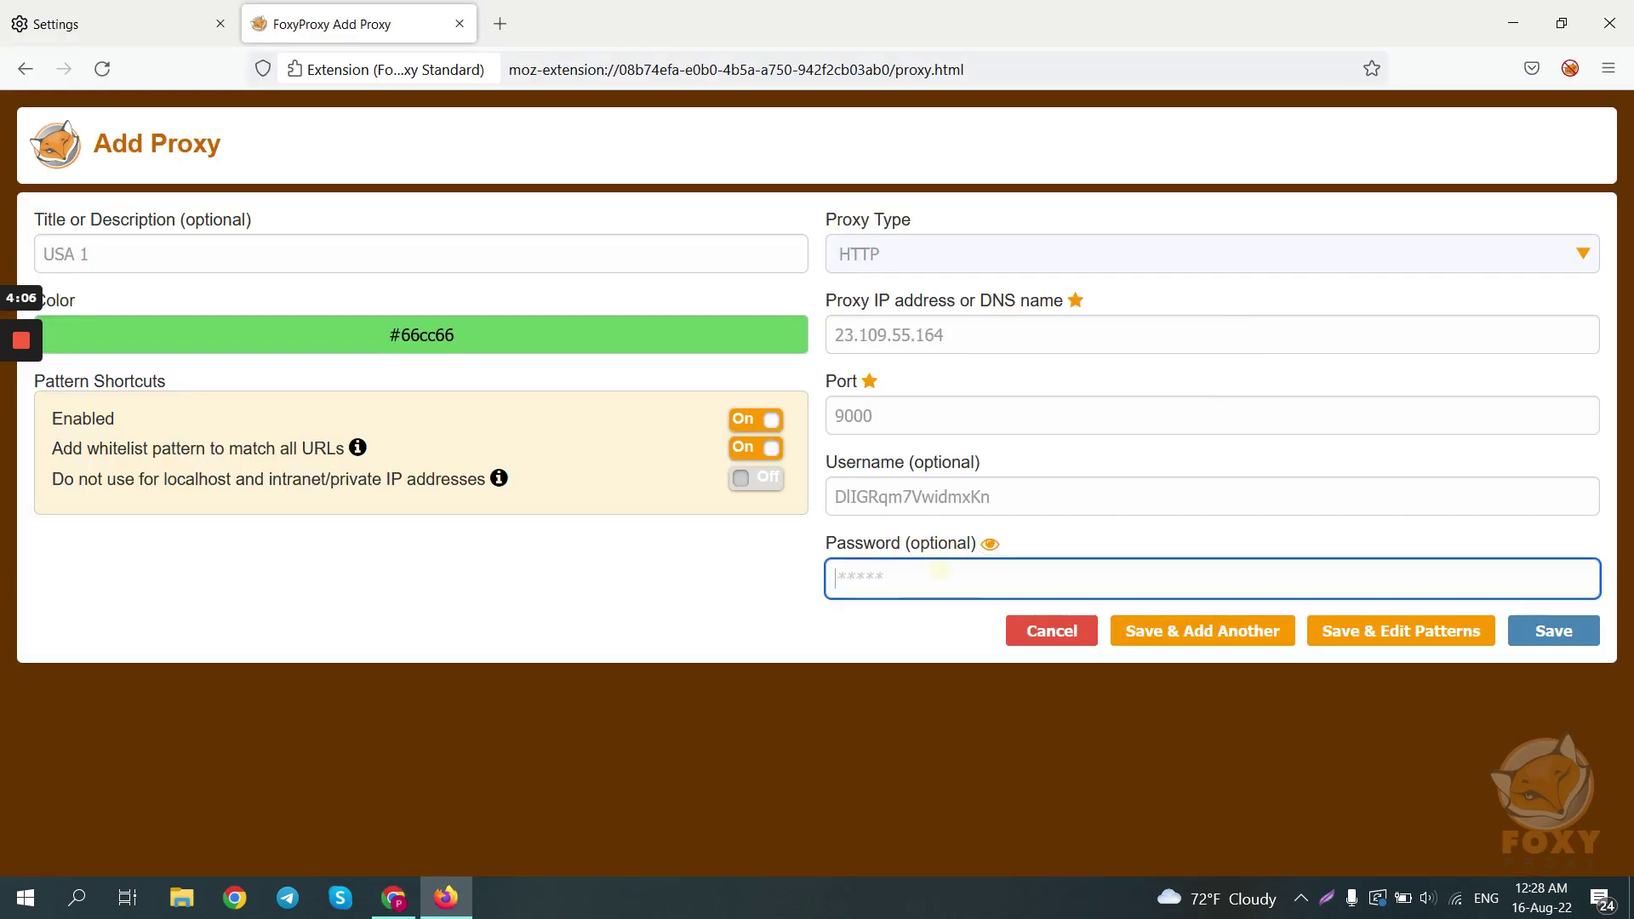
{"action": "key", "text": "ctrl+v"}
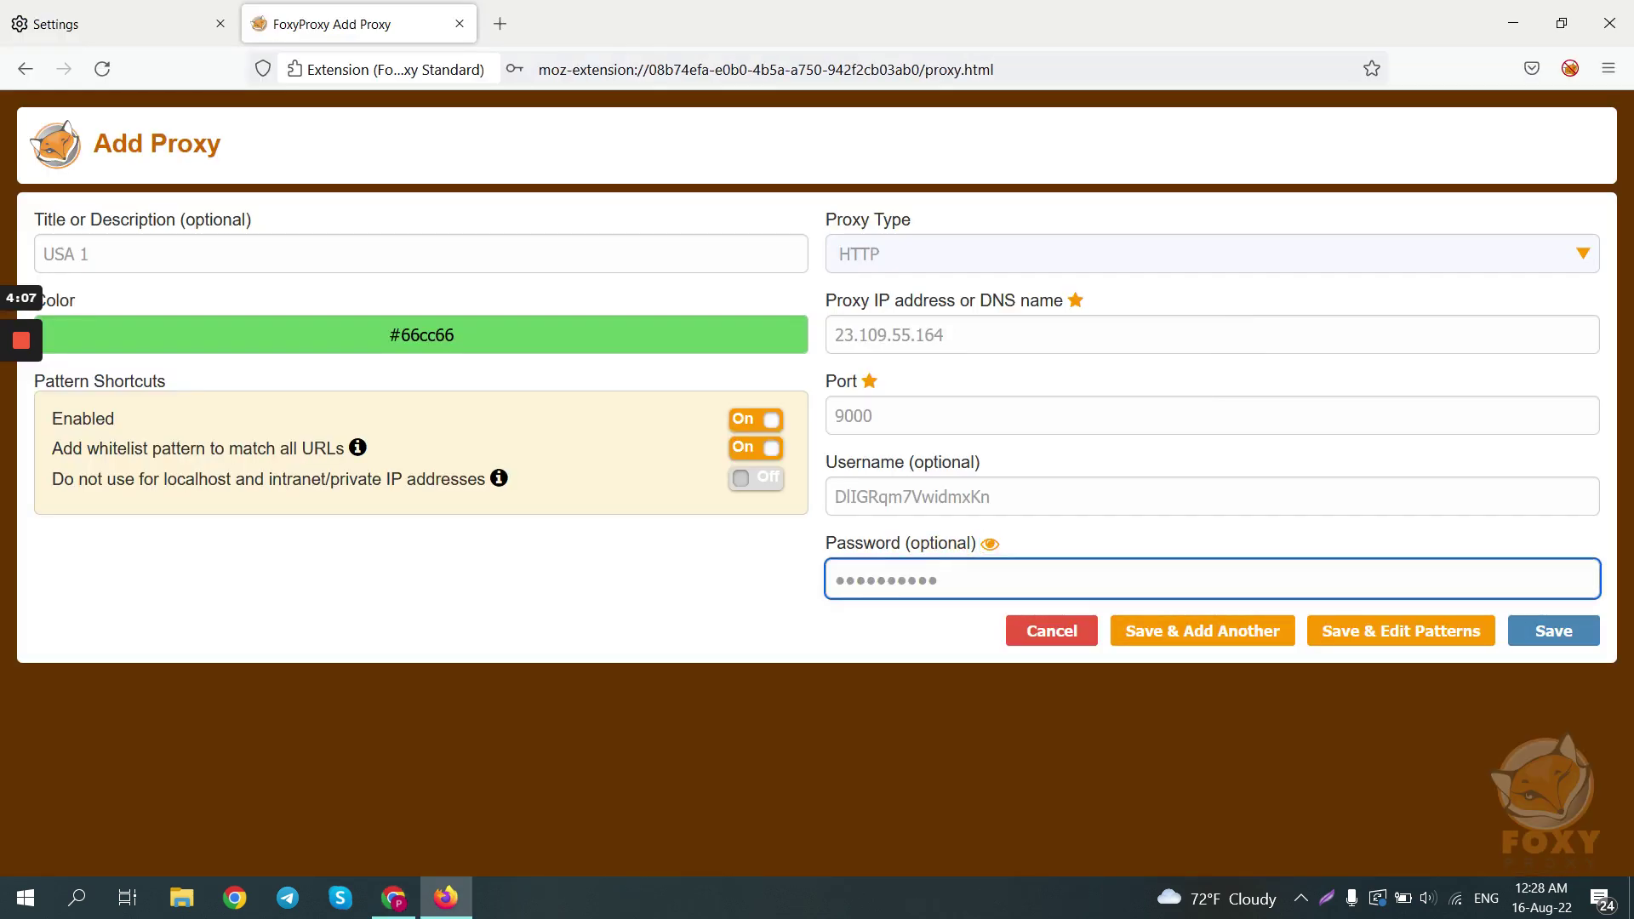
{"action": "left_click", "coordinate": [1220, 635]}
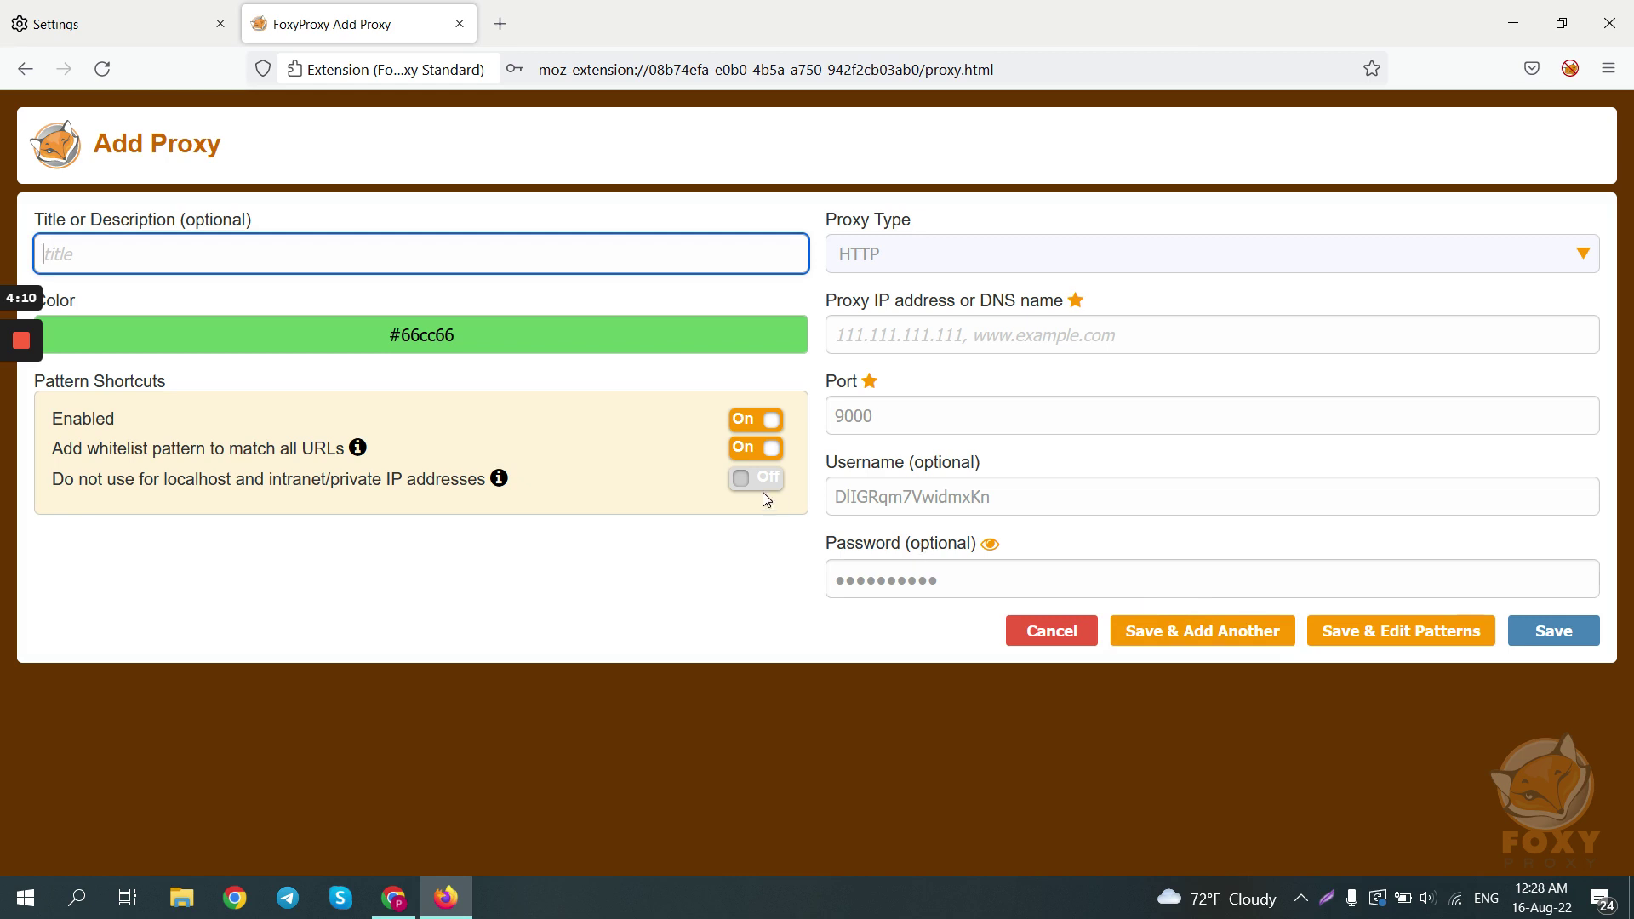
{"action": "type", "text": "USA1"}
{"action": "left_click", "coordinate": [1050, 632]}
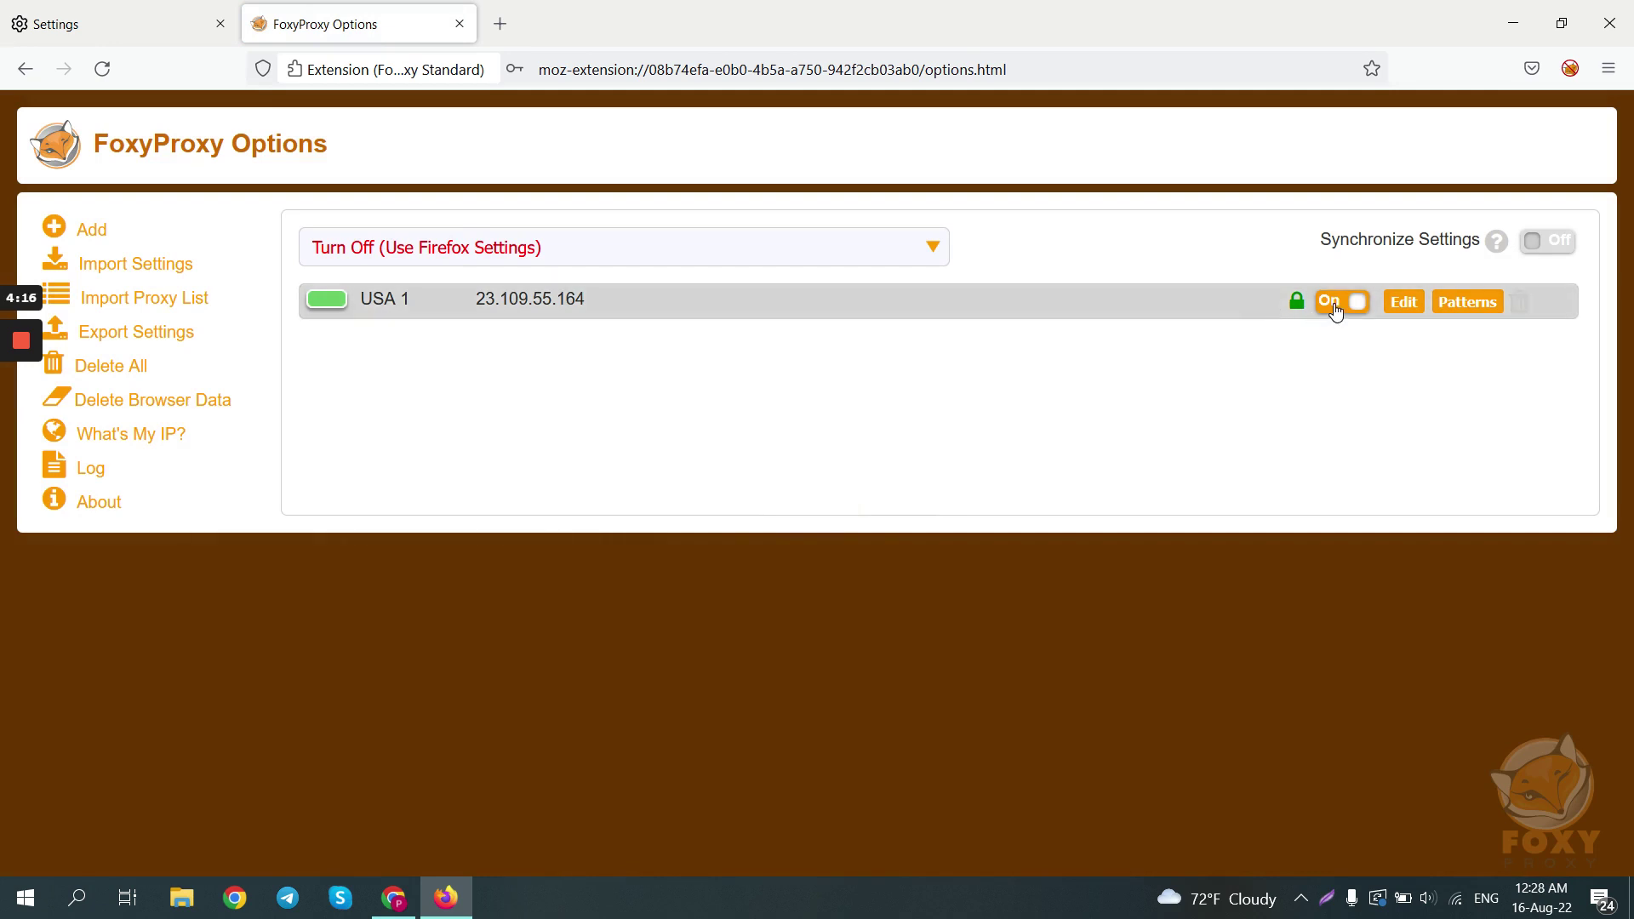
Step: Route all URLs through USA 1 and start loading whoer.net in a new tab
{"action": "left_click", "coordinate": [1353, 305]}
{"action": "left_click", "coordinate": [1353, 304]}
{"action": "left_click", "coordinate": [1570, 69]}
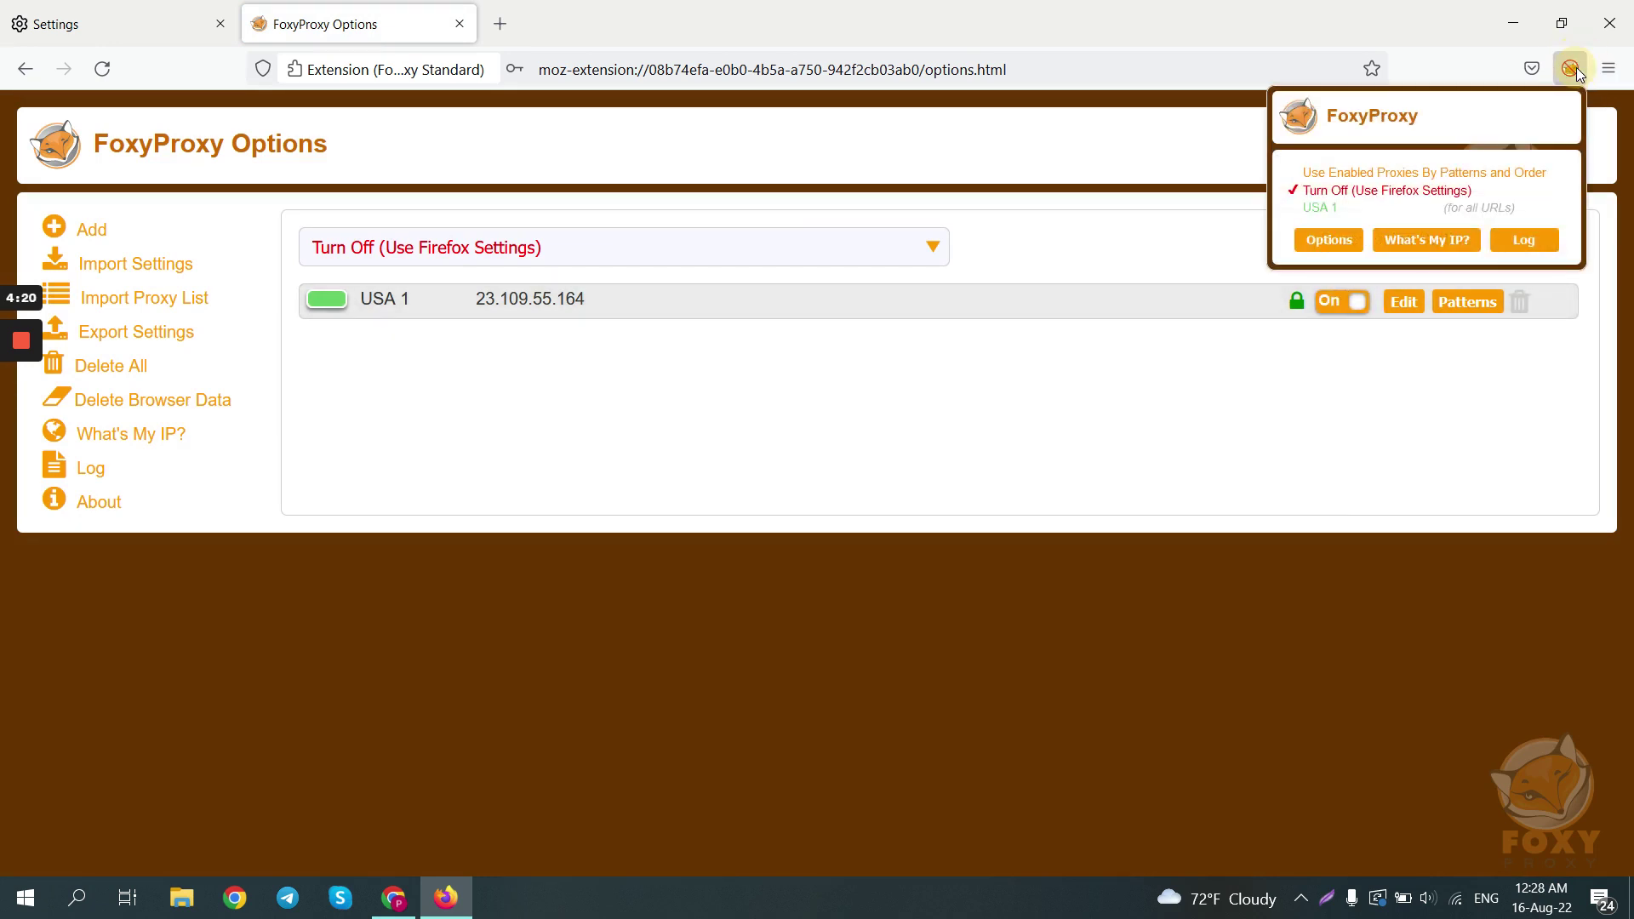
{"action": "left_click", "coordinate": [1359, 207]}
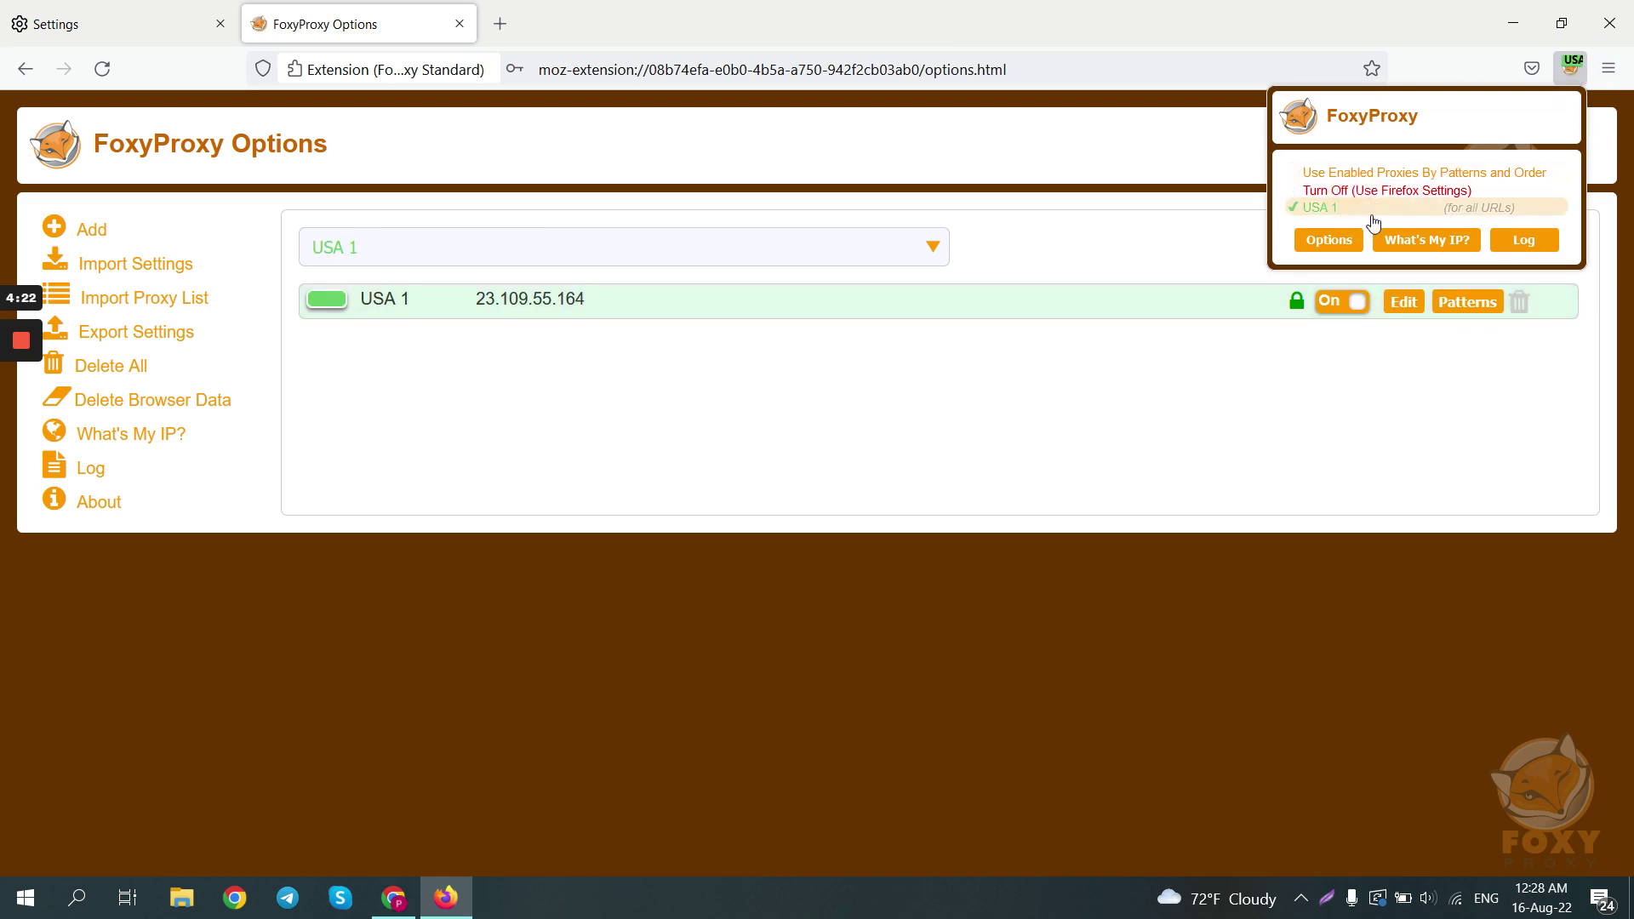
{"action": "left_click", "coordinate": [499, 23]}
{"action": "type", "text": "whoer.net"}
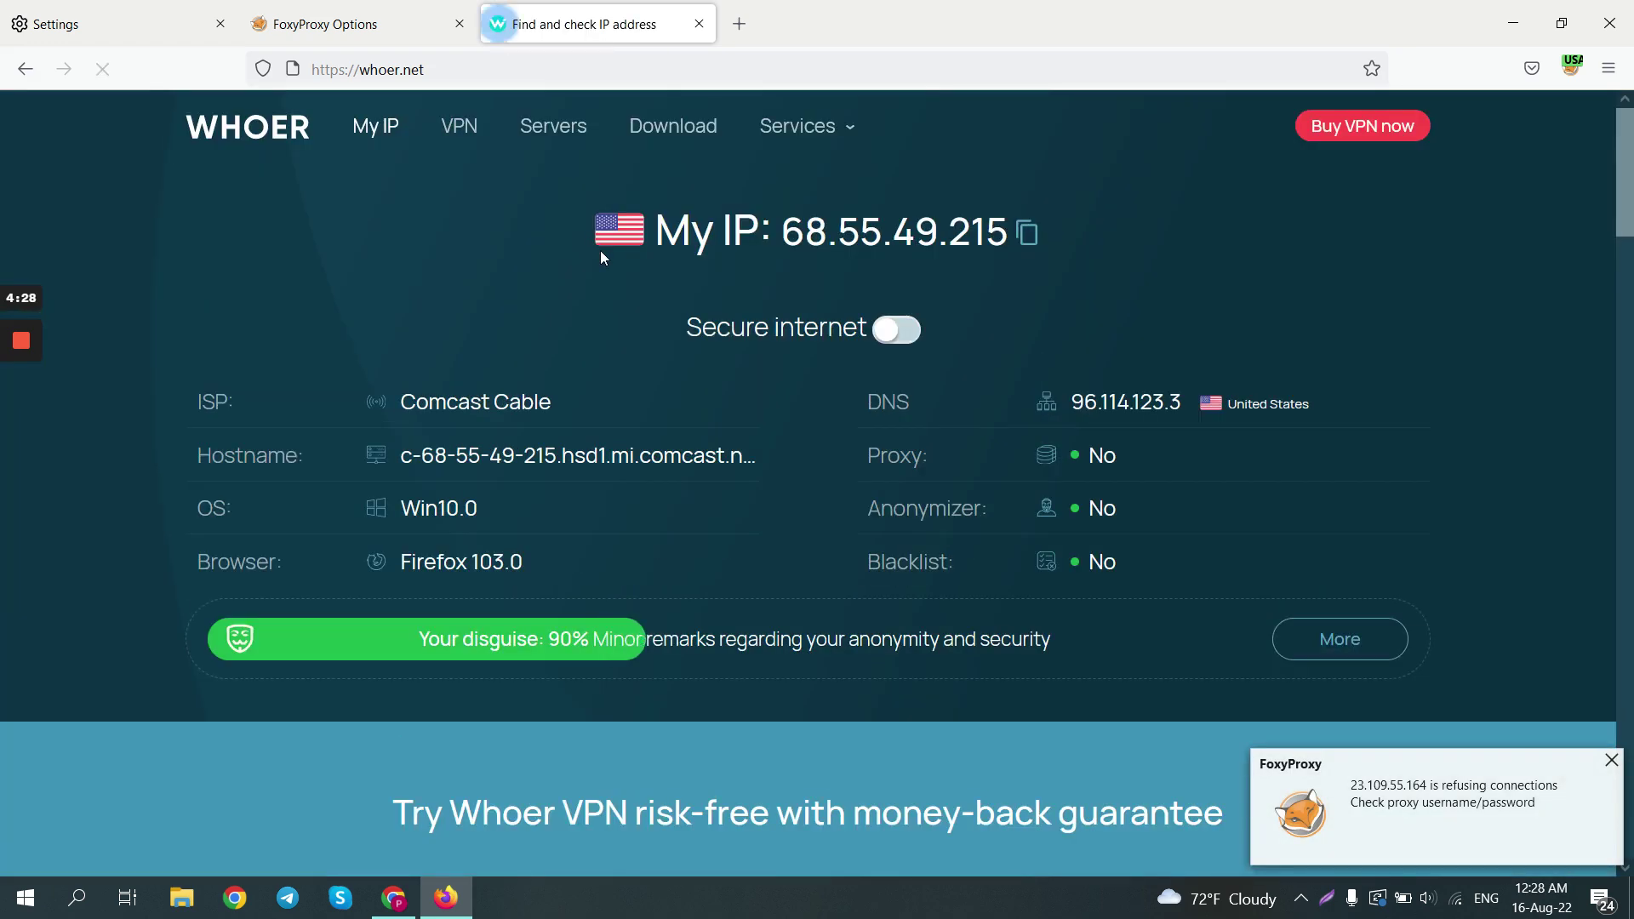
Step: Start a new FoxyProxy proxy and pick Netherlands as the ProxyEmpire country
{"action": "left_click", "coordinate": [392, 34]}
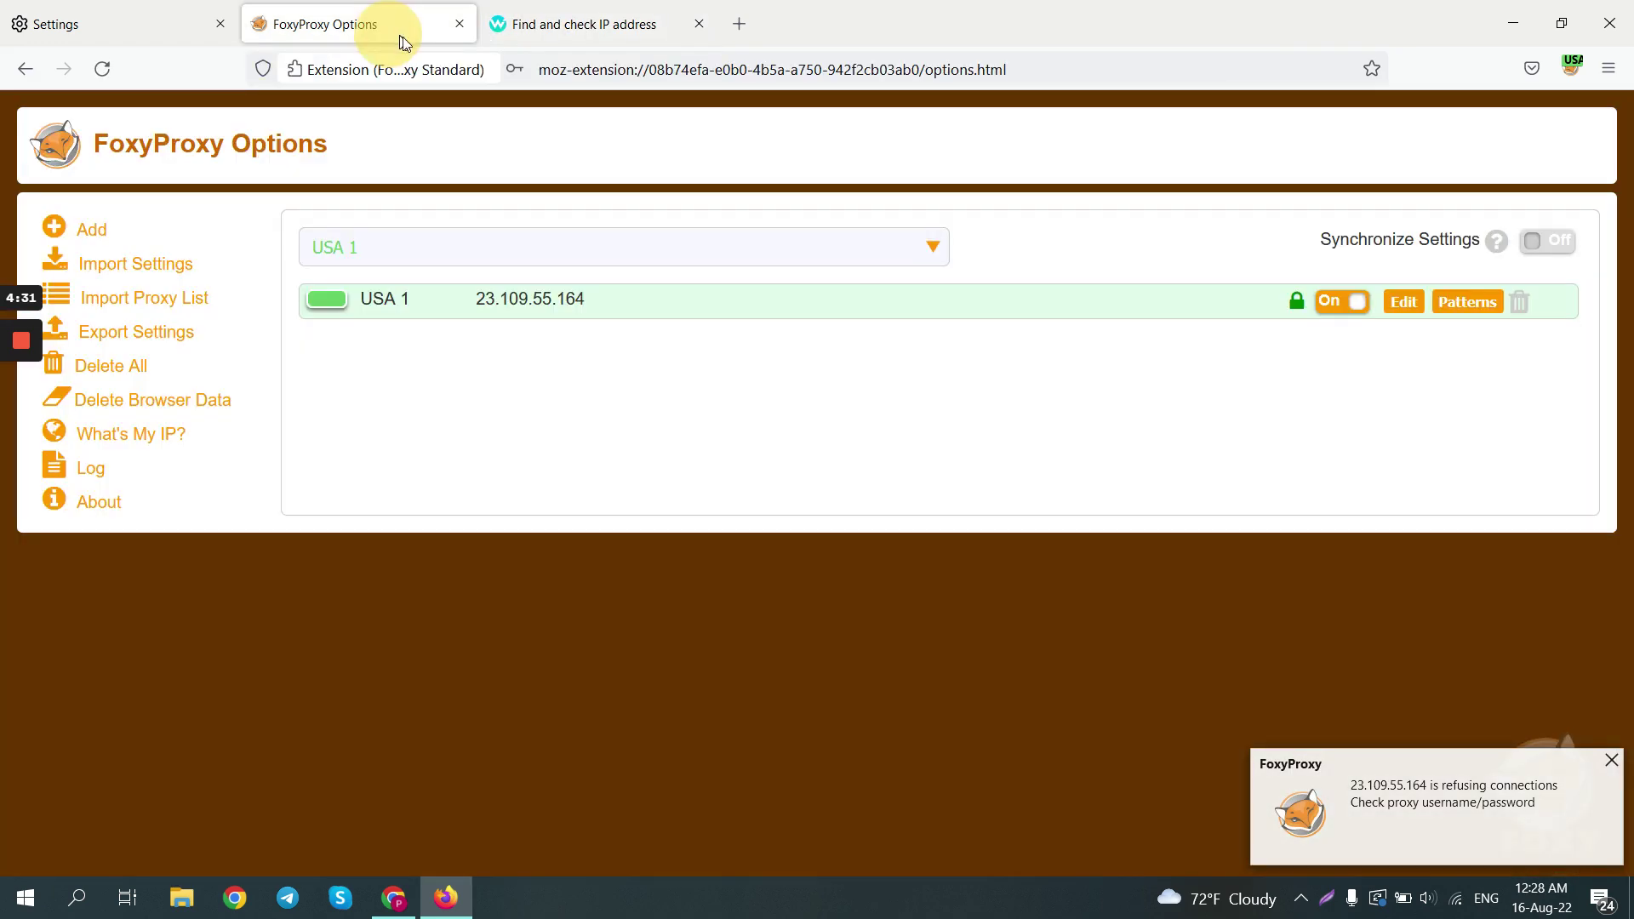
{"action": "left_click", "coordinate": [135, 232]}
{"action": "left_click", "coordinate": [393, 898]}
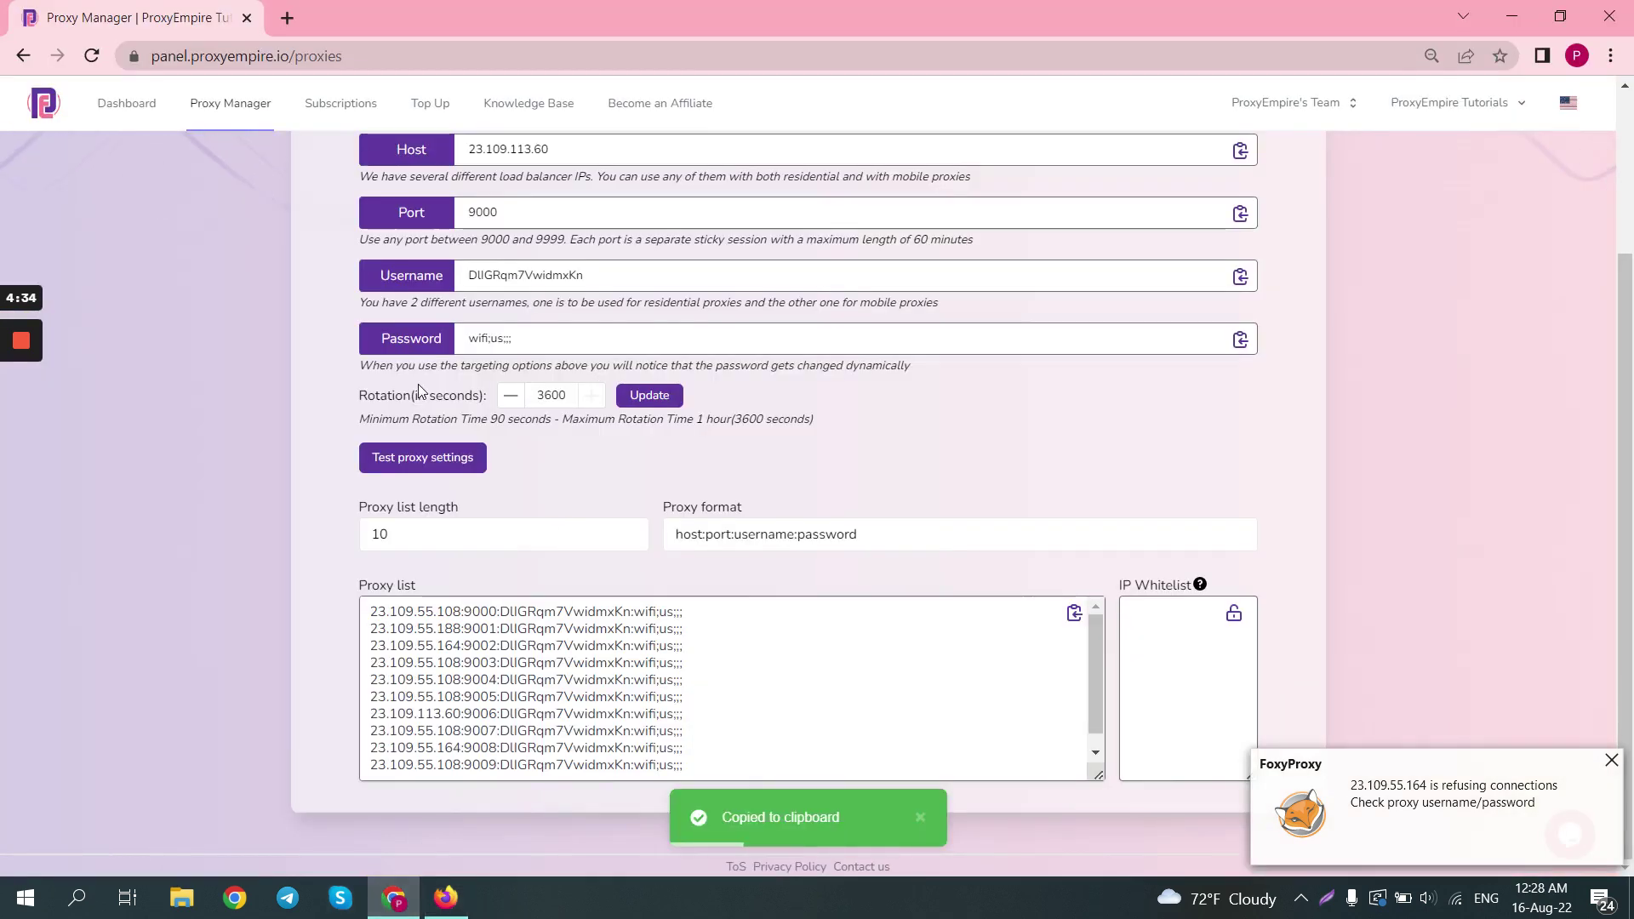
{"action": "scroll", "coordinate": [817, 510], "scroll_direction": "up", "scroll_amount": 3}
{"action": "left_click", "coordinate": [625, 302]}
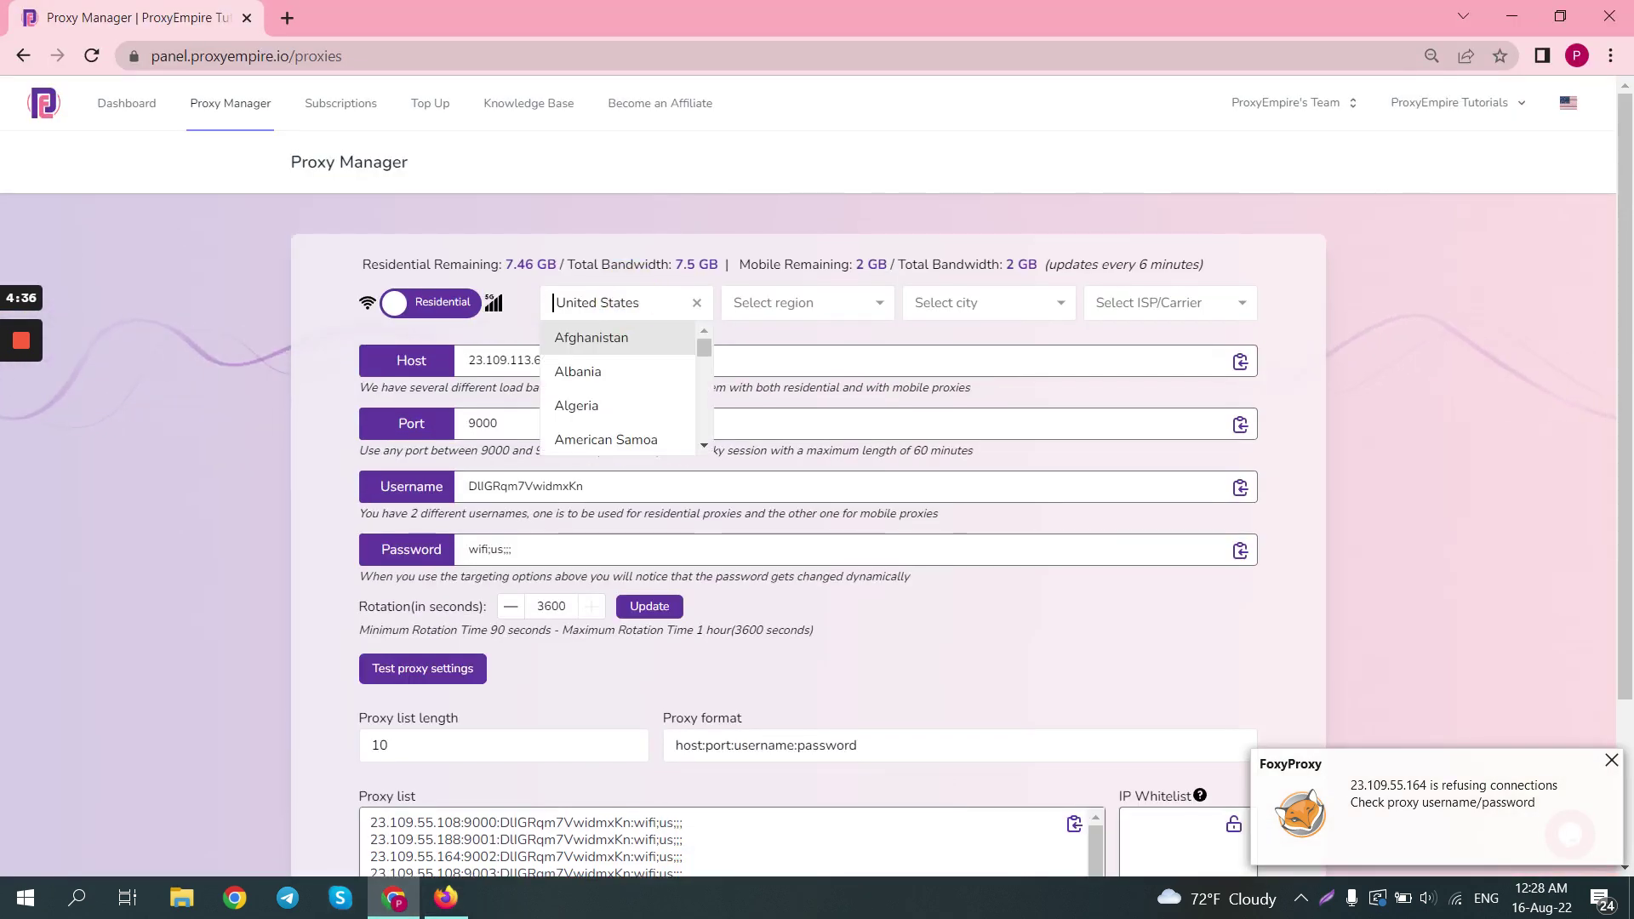
{"action": "type", "text": "neth"}
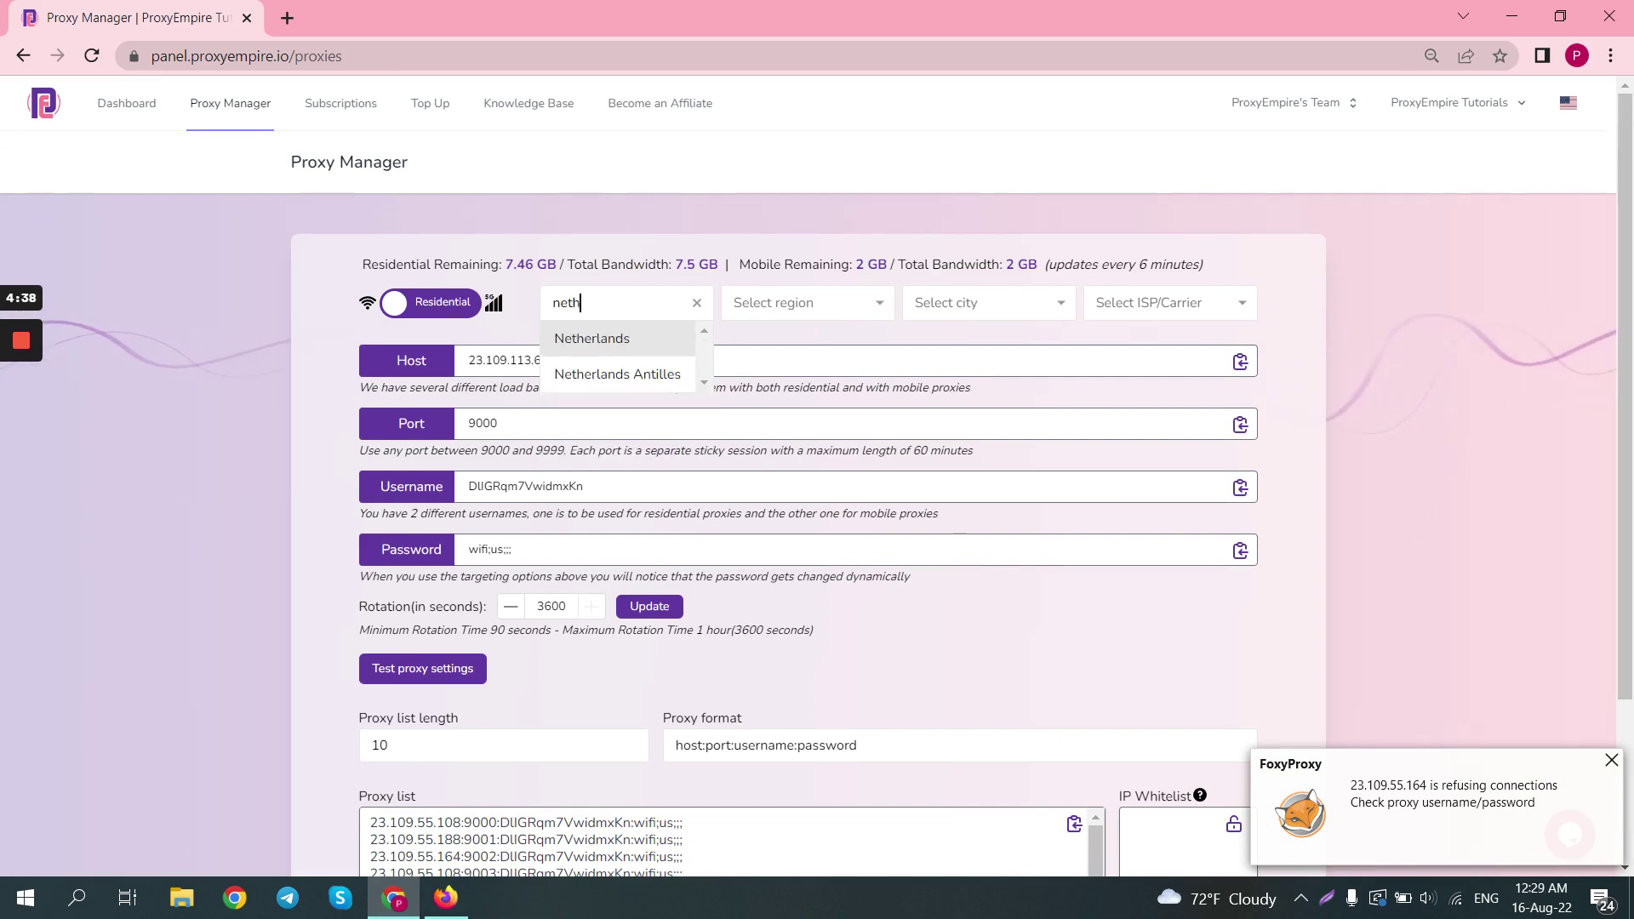
{"action": "left_click", "coordinate": [635, 334]}
{"action": "left_click", "coordinate": [1240, 360]}
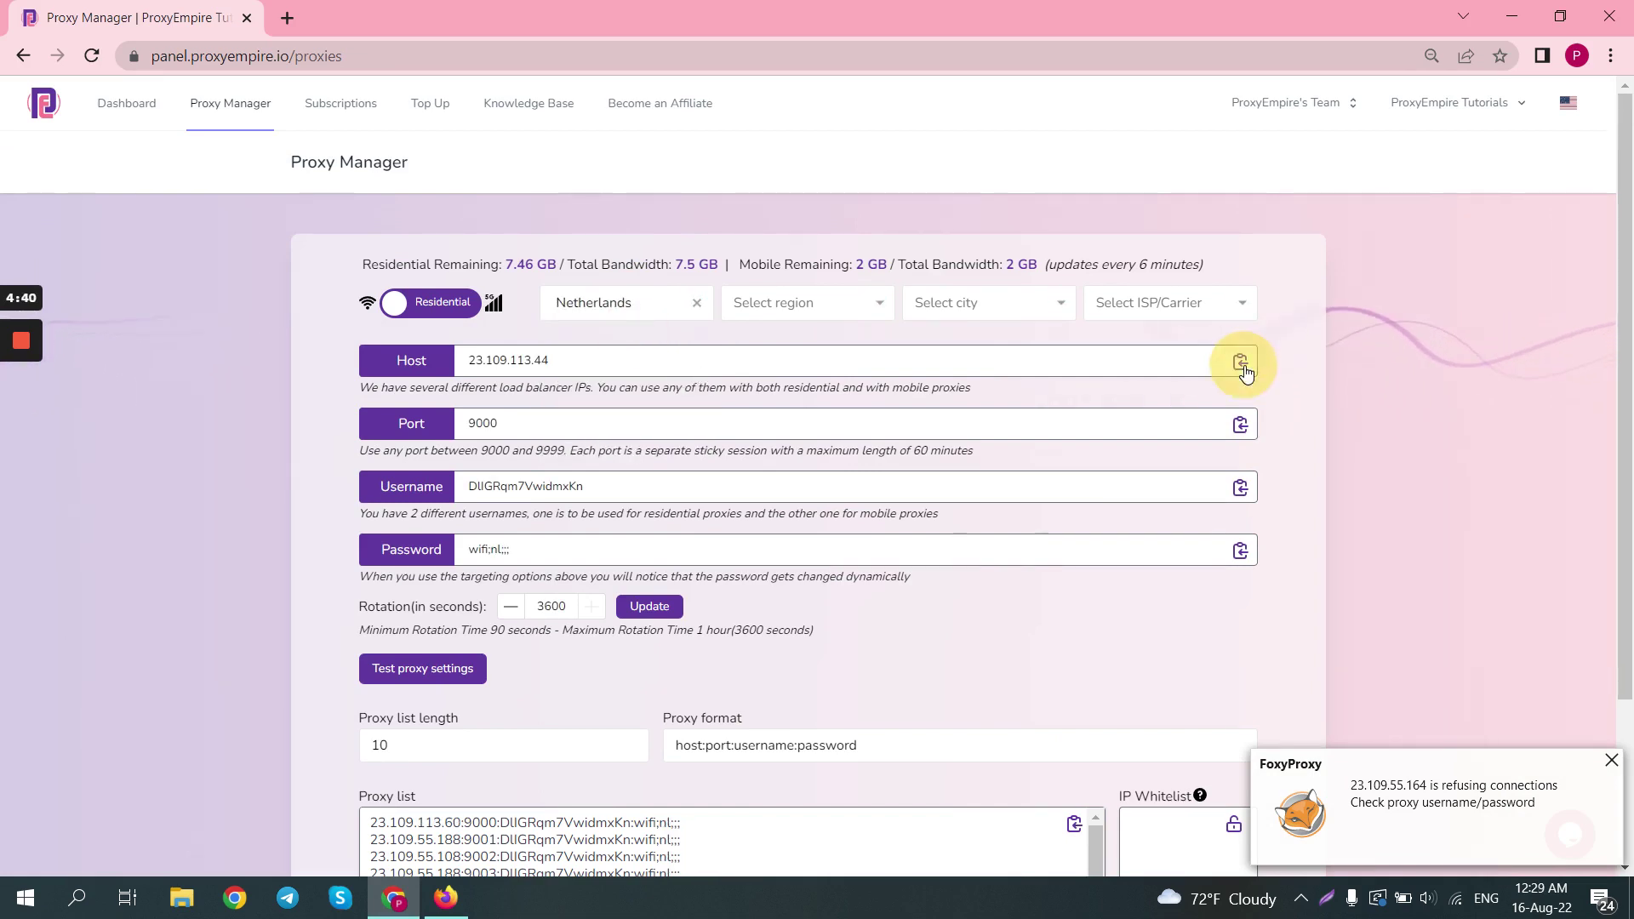
Step: Title the proxy NL1 with address 23.109.113.44 and port 9000
{"action": "key", "text": "alt+Tab"}
{"action": "type", "text": "NL1"}
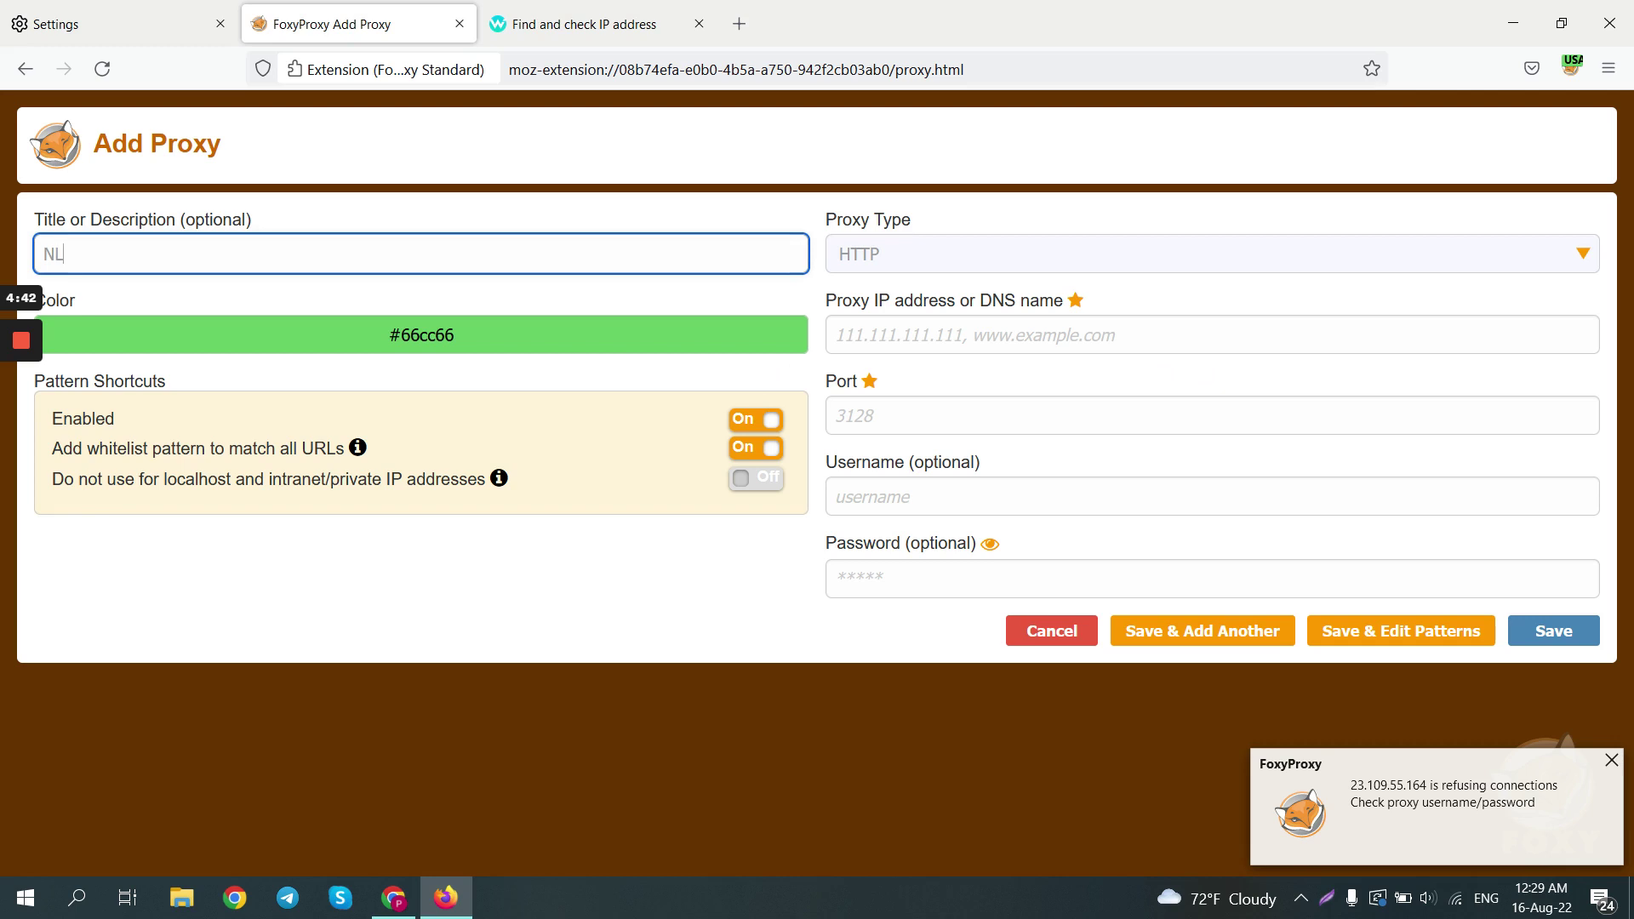
{"action": "key", "text": "Tab"}
{"action": "left_click", "coordinate": [893, 334]}
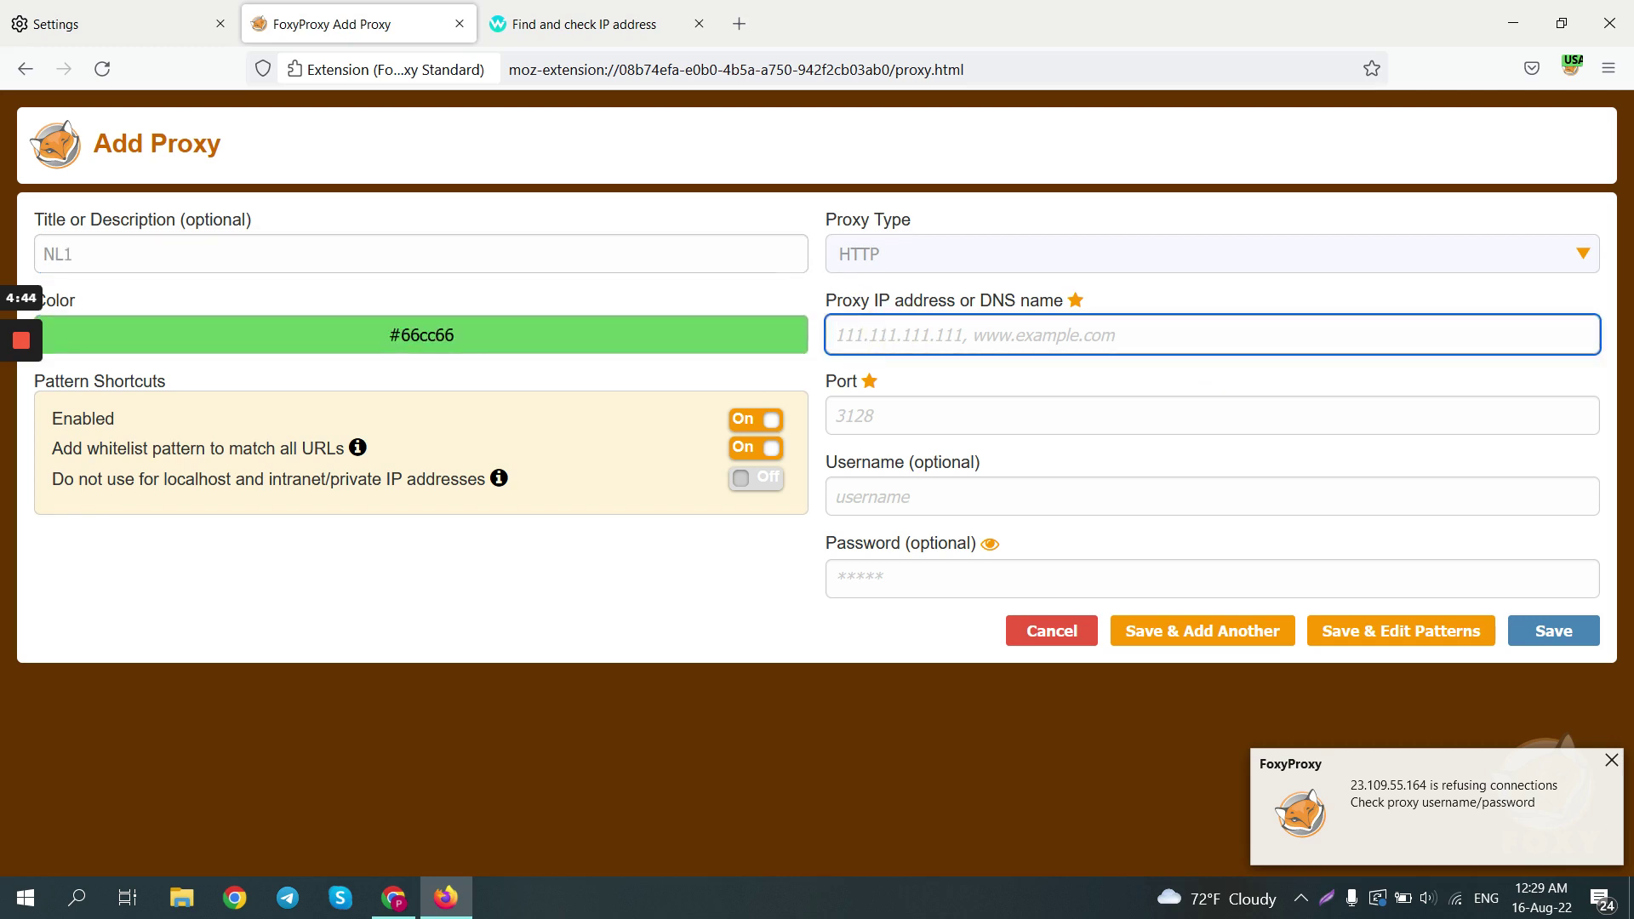
{"action": "key", "text": "ctrl+v"}
{"action": "key", "text": "Tab"}
{"action": "type", "text": "9000"}
{"action": "key", "text": "Tab"}
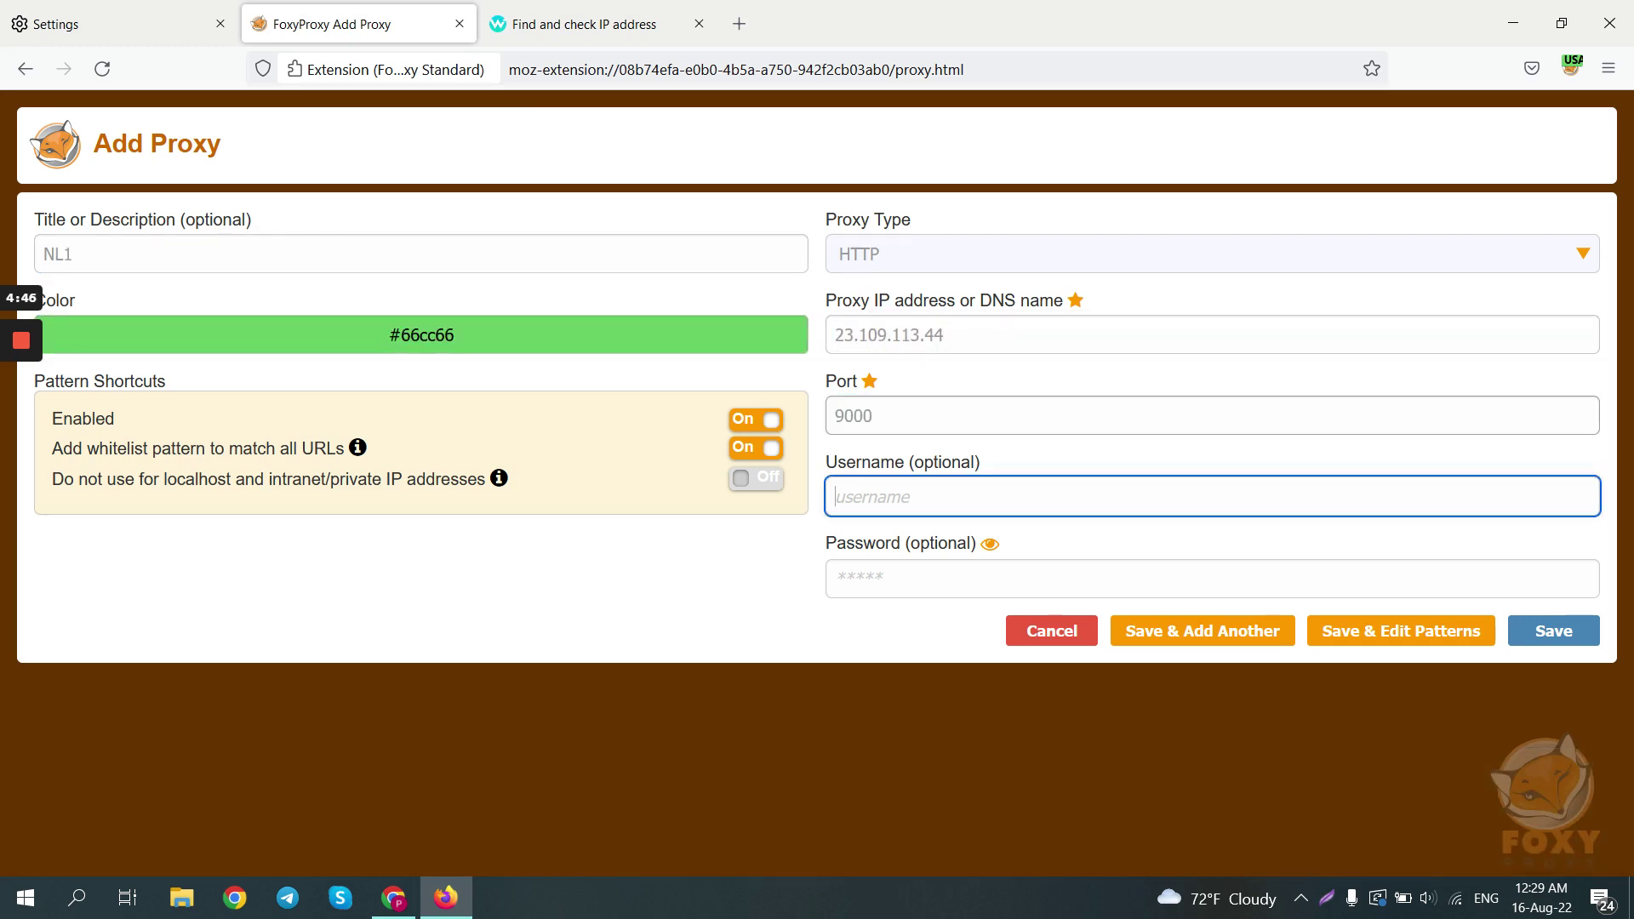
Step: Fill in the NL1 proxy username and password from ProxyEmpire, showing the password
{"action": "key", "text": "alt+Tab"}
{"action": "left_click", "coordinate": [1240, 485]}
{"action": "key", "text": "alt+Tab"}
{"action": "key", "text": "ctrl+v"}
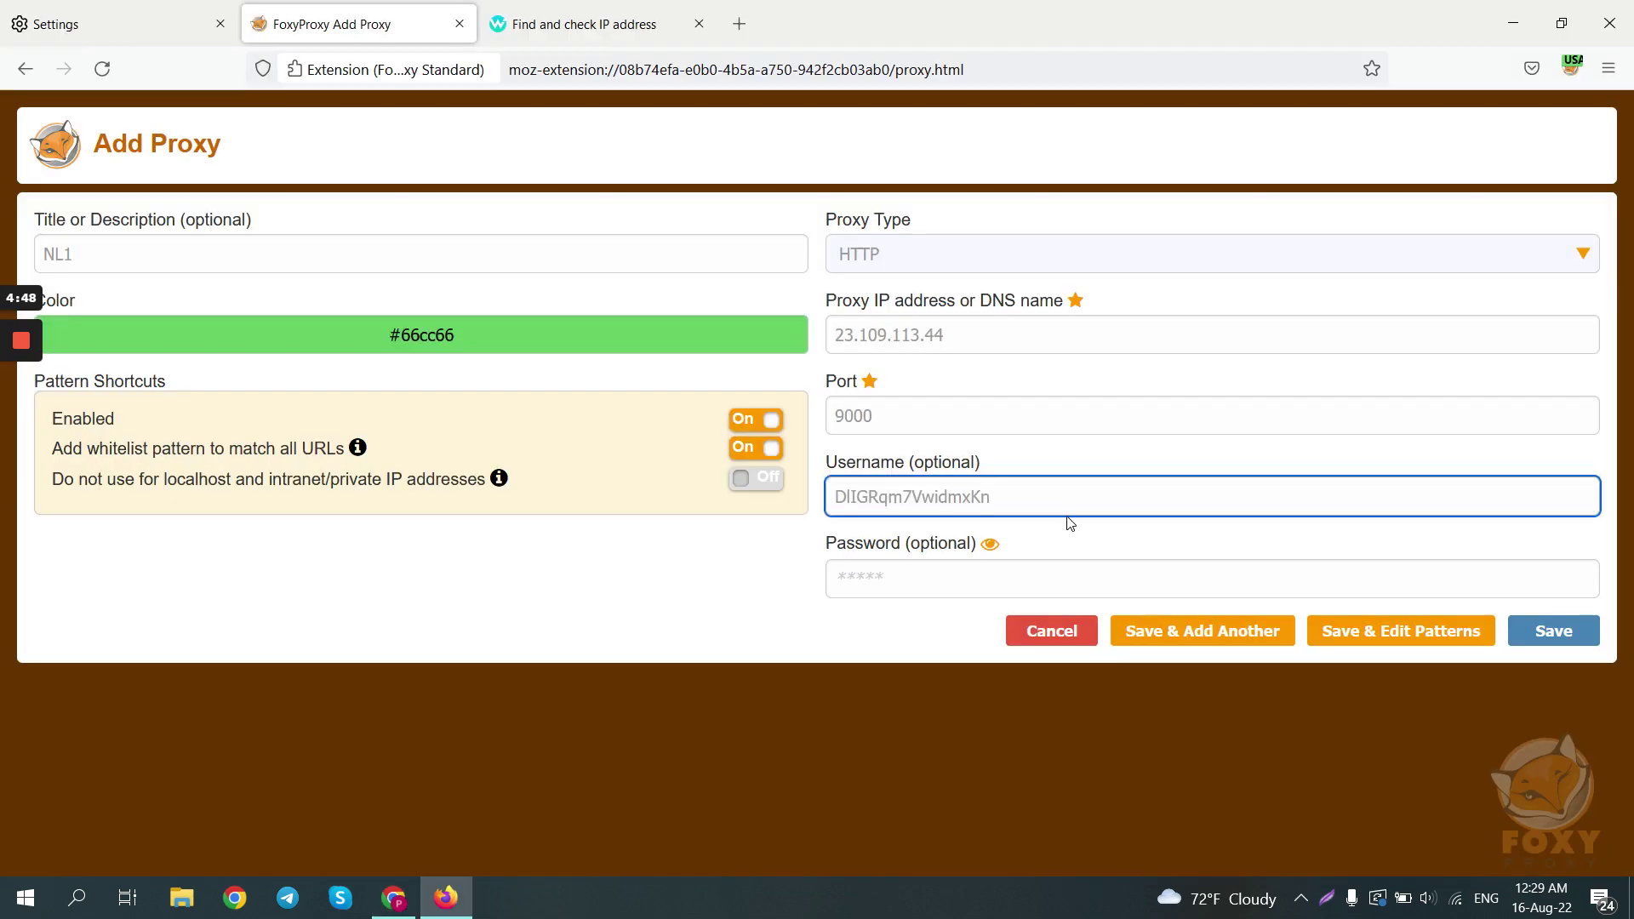
{"action": "key", "text": "Tab"}
{"action": "key", "text": "alt+Tab"}
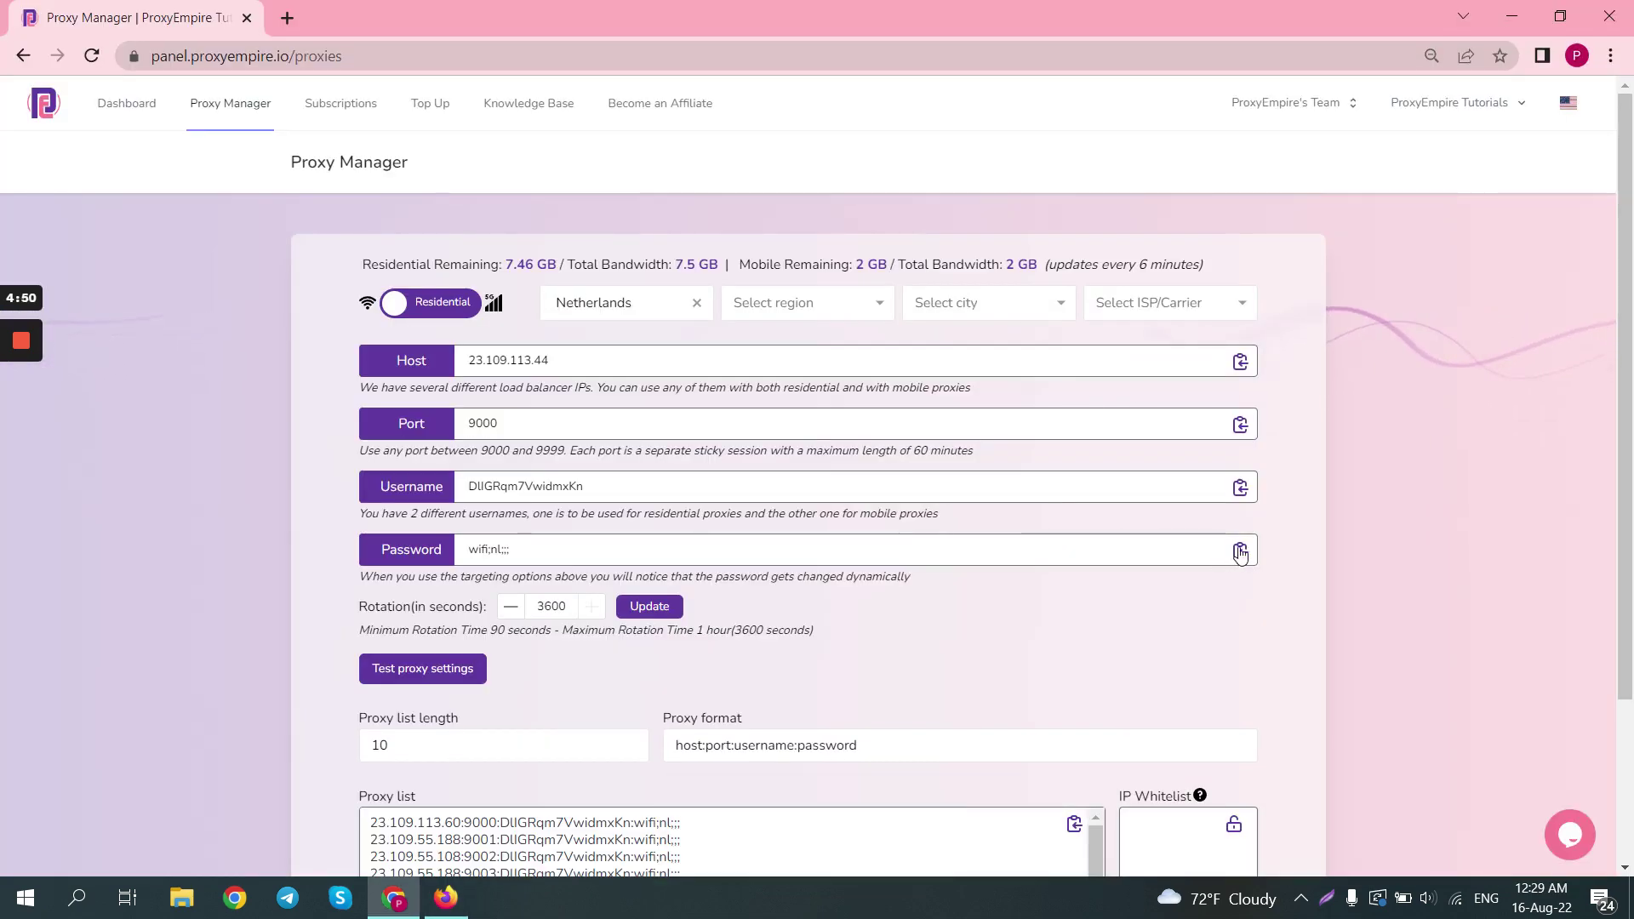
{"action": "left_click", "coordinate": [1240, 551]}
{"action": "key", "text": "alt+Tab"}
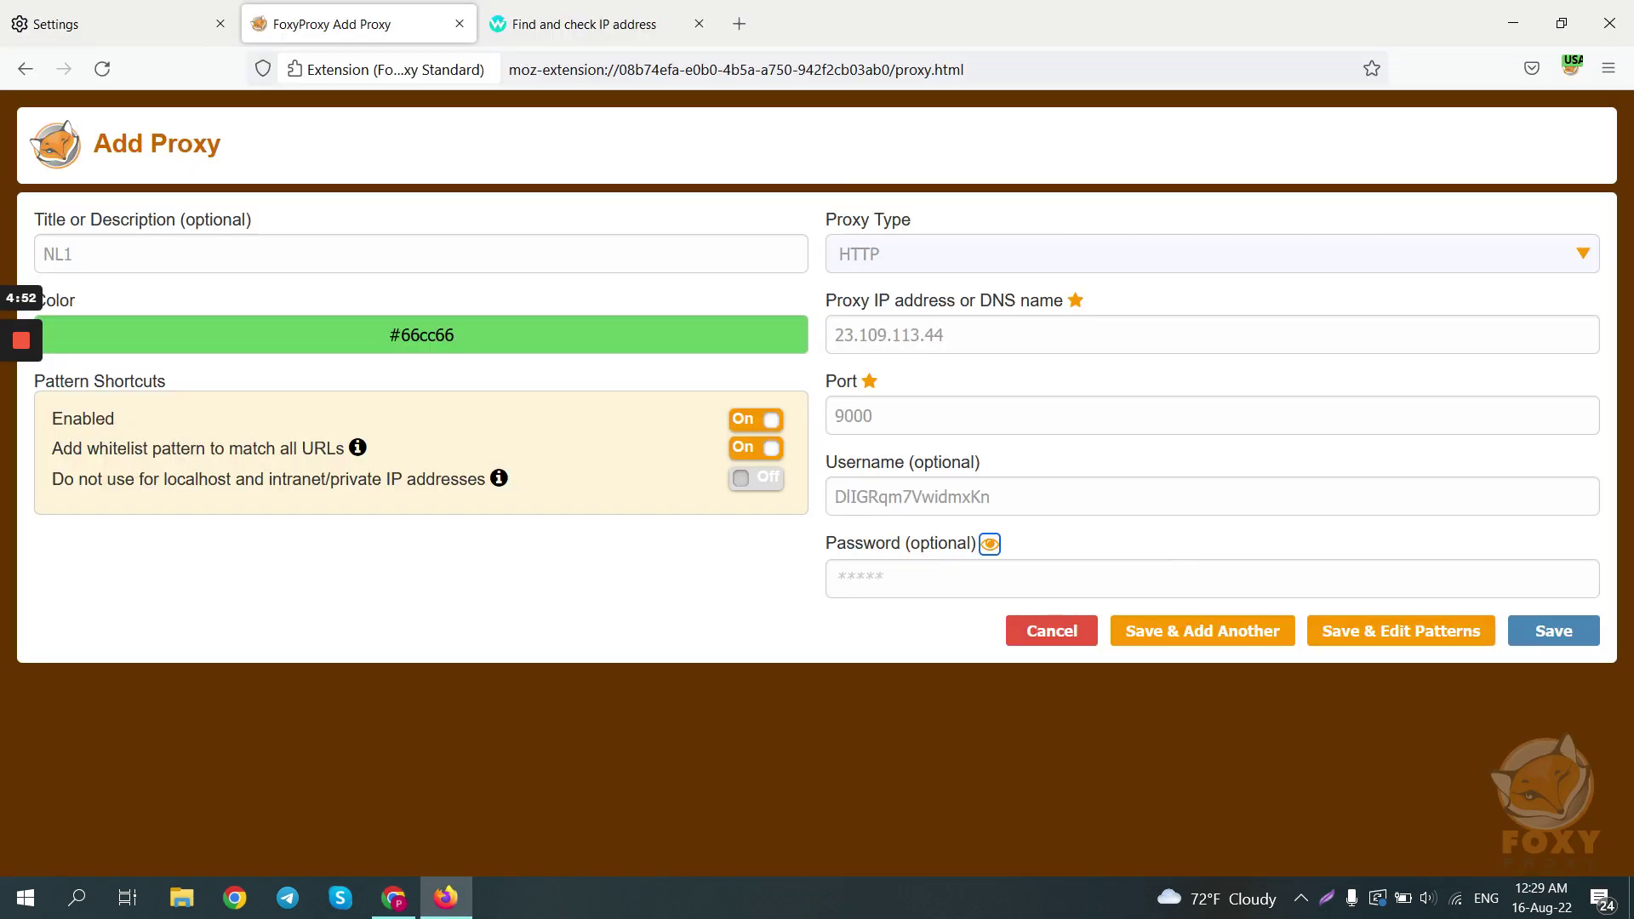
{"action": "left_click", "coordinate": [1102, 573]}
{"action": "key", "text": "ctrl+v"}
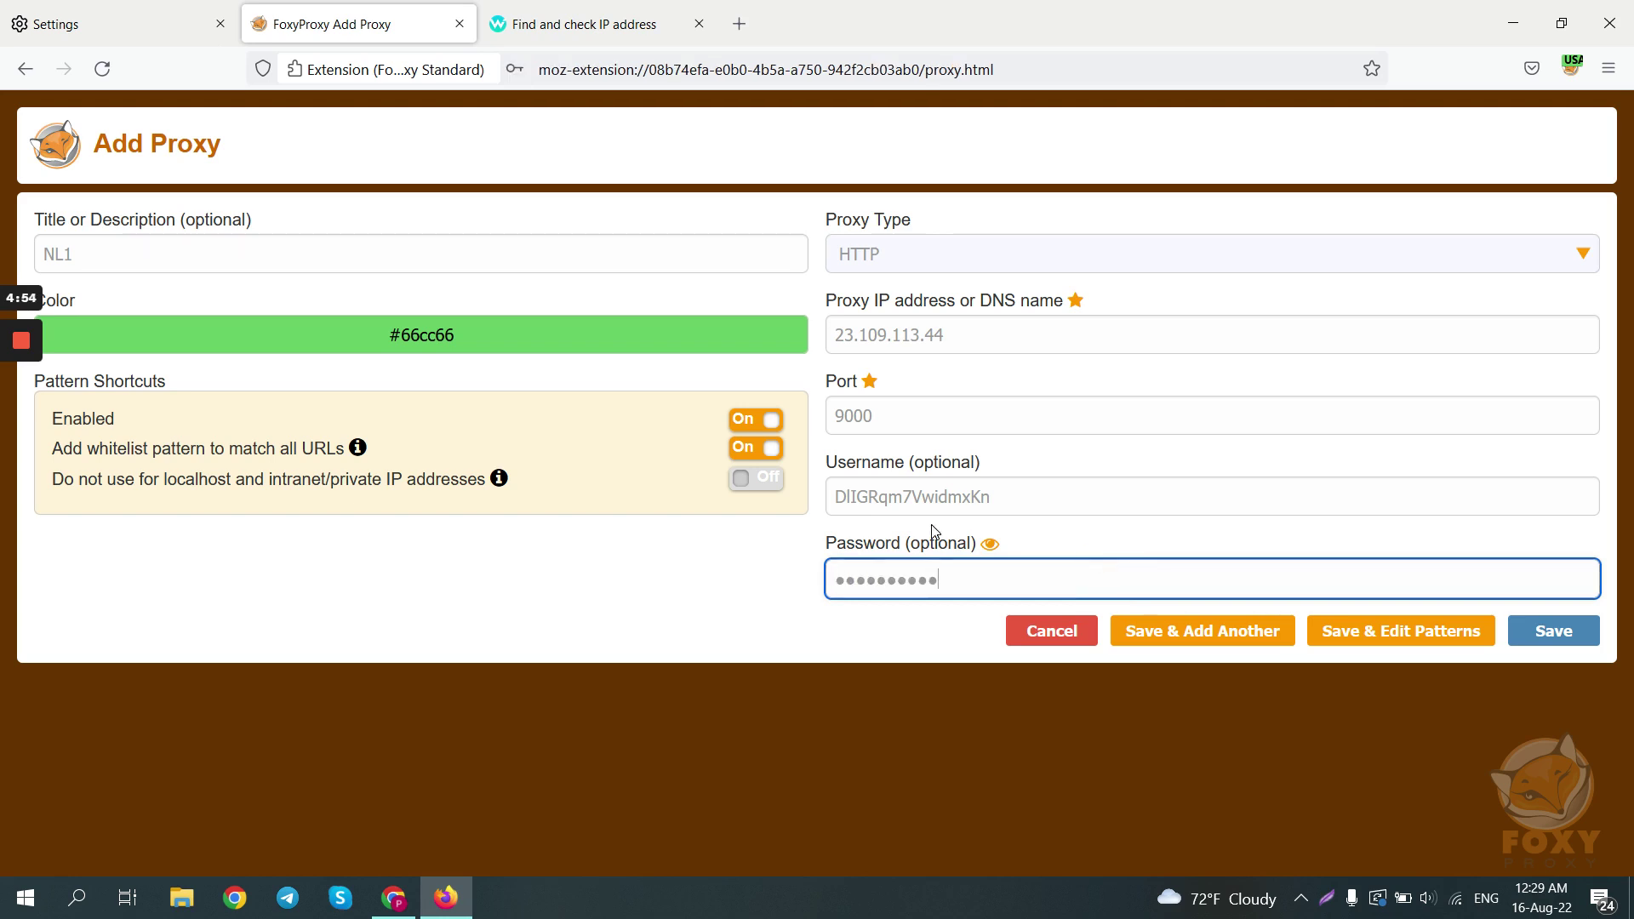
{"action": "left_click", "coordinate": [990, 546]}
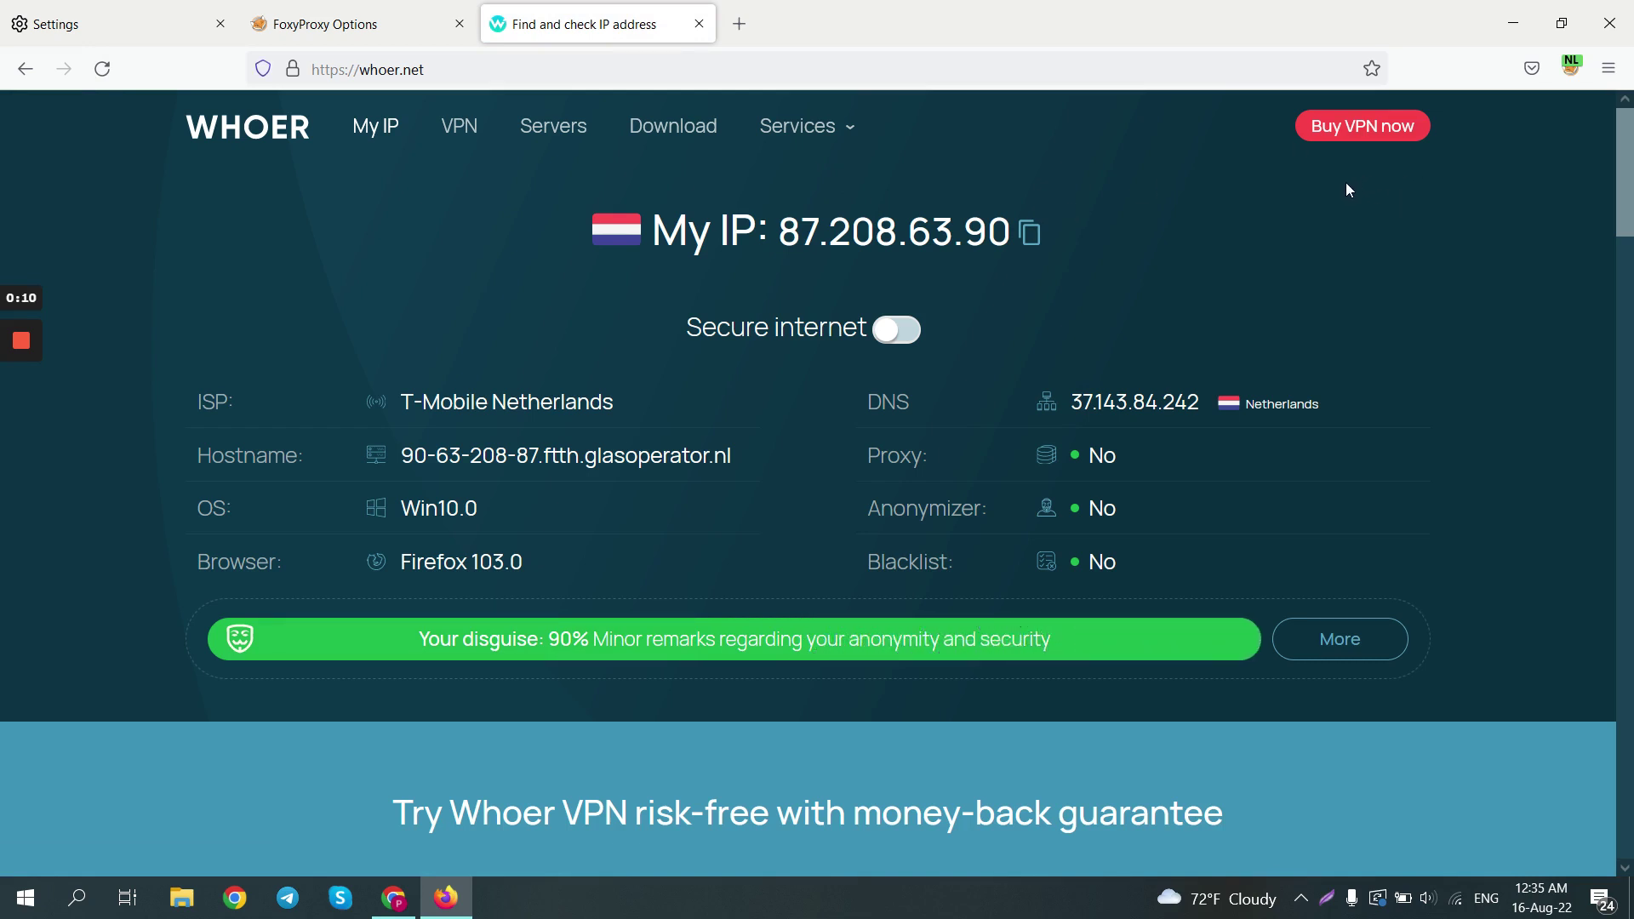
Step: Load pixelscan.net in a new tab from the 'pixel' address-bar suggestion
{"action": "left_click", "coordinate": [733, 30]}
{"action": "type", "text": "pixel"}
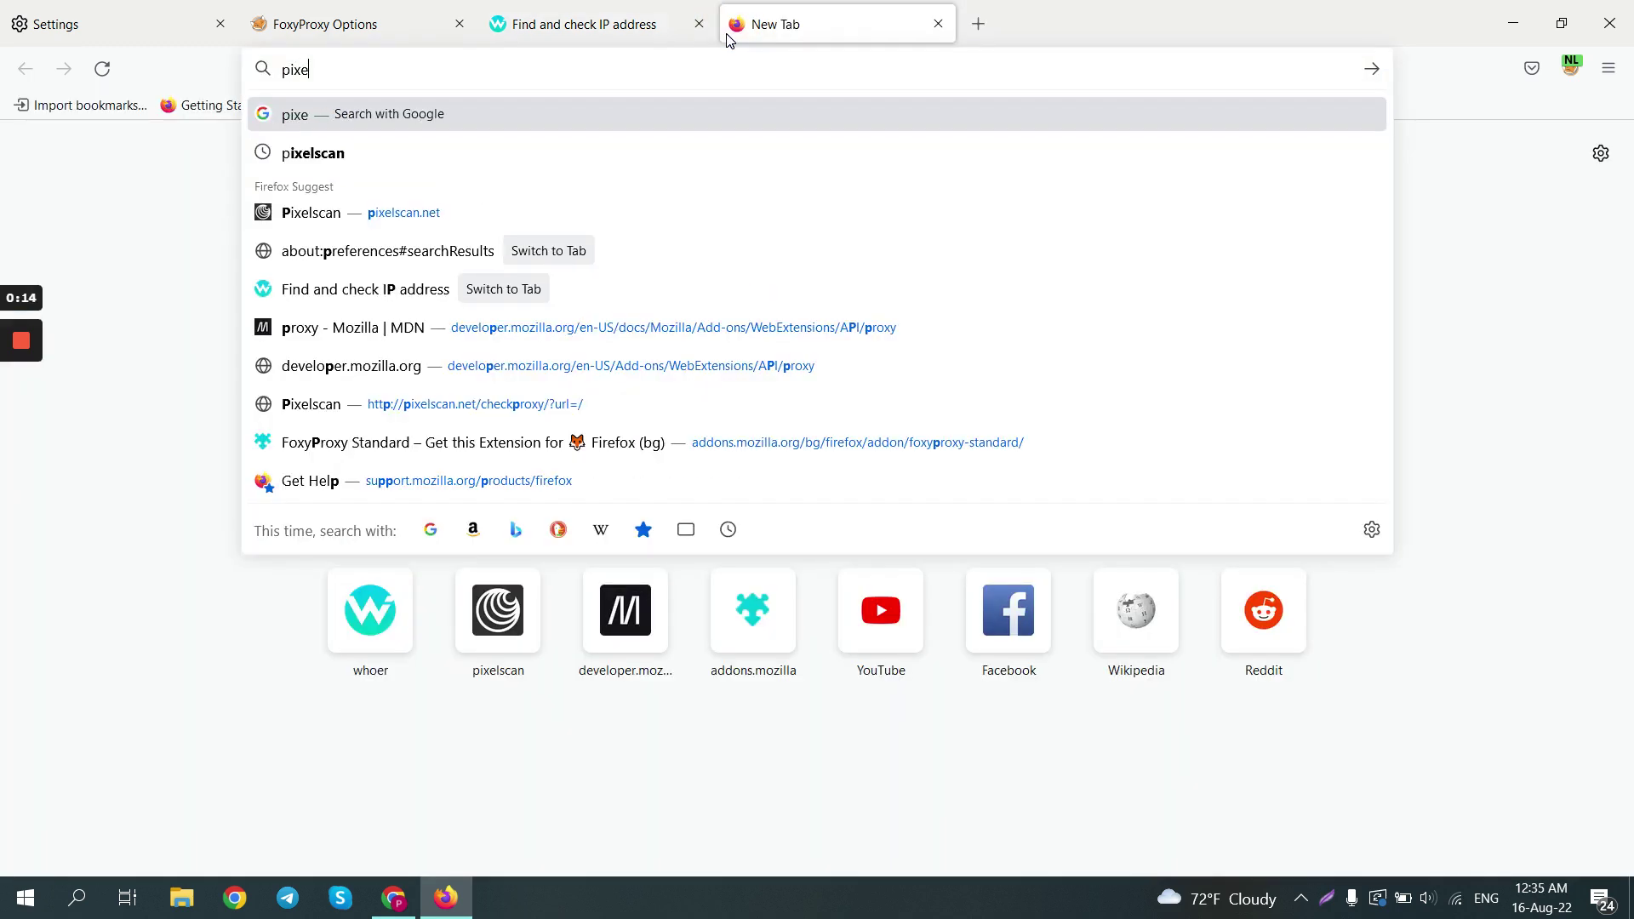
{"action": "key", "text": "Down"}
{"action": "key", "text": "Down"}
{"action": "key", "text": "Return"}
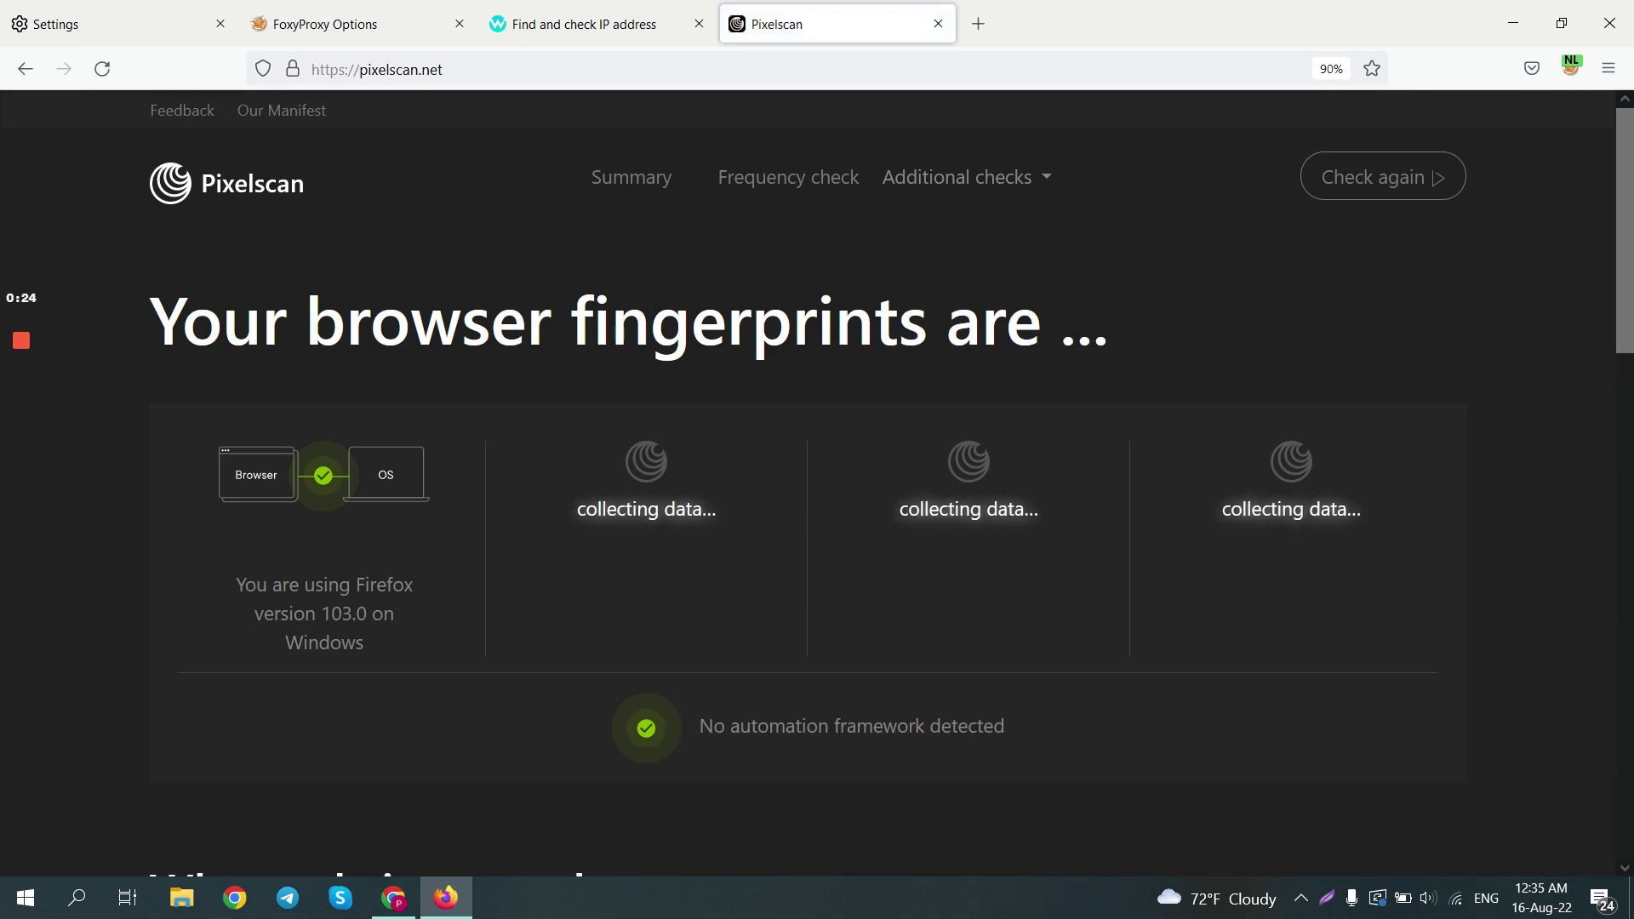
{"action": "scroll", "coordinate": [856, 412], "scroll_direction": "down", "scroll_amount": 2}
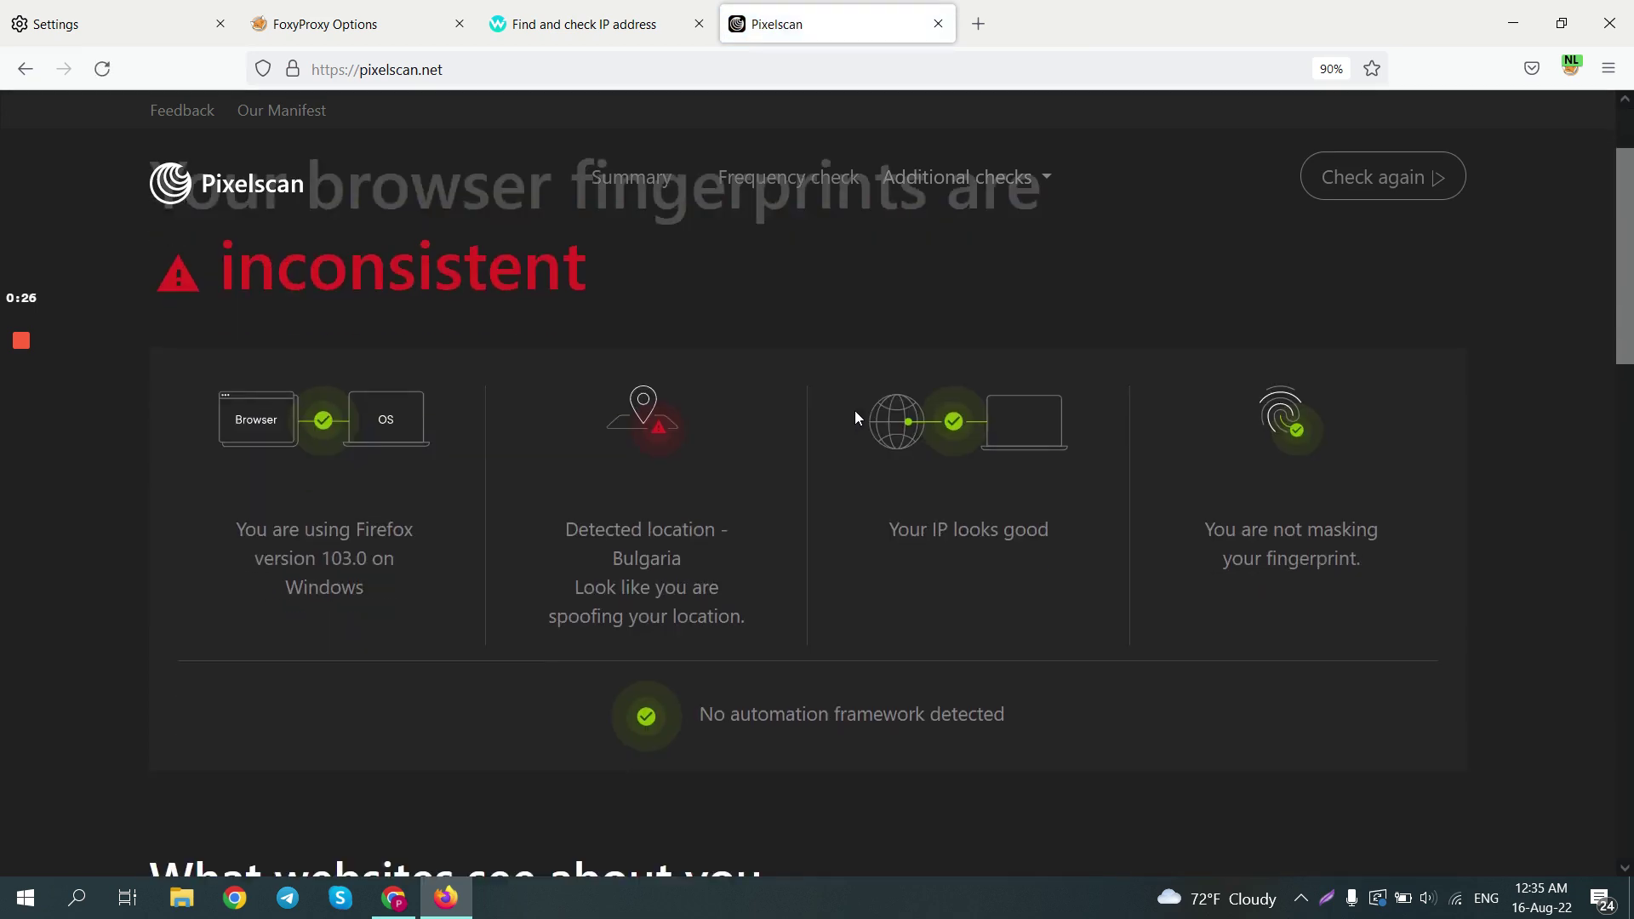
{"action": "scroll", "coordinate": [854, 406], "scroll_direction": "up", "scroll_amount": 3}
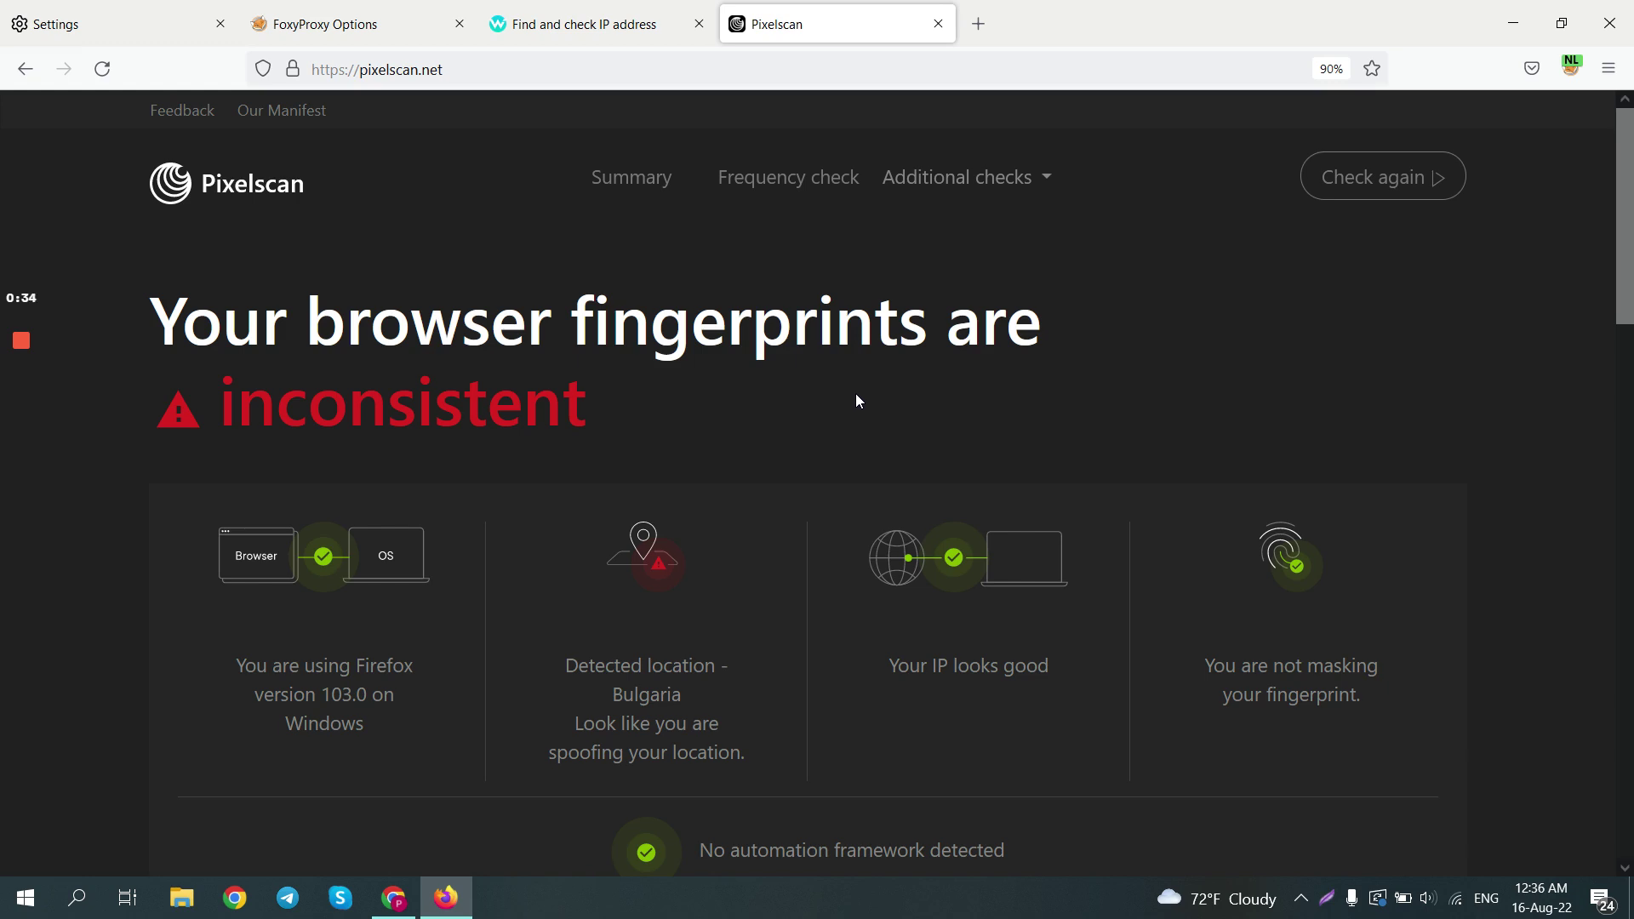
{"action": "scroll", "coordinate": [857, 400], "scroll_direction": "down", "scroll_amount": 1}
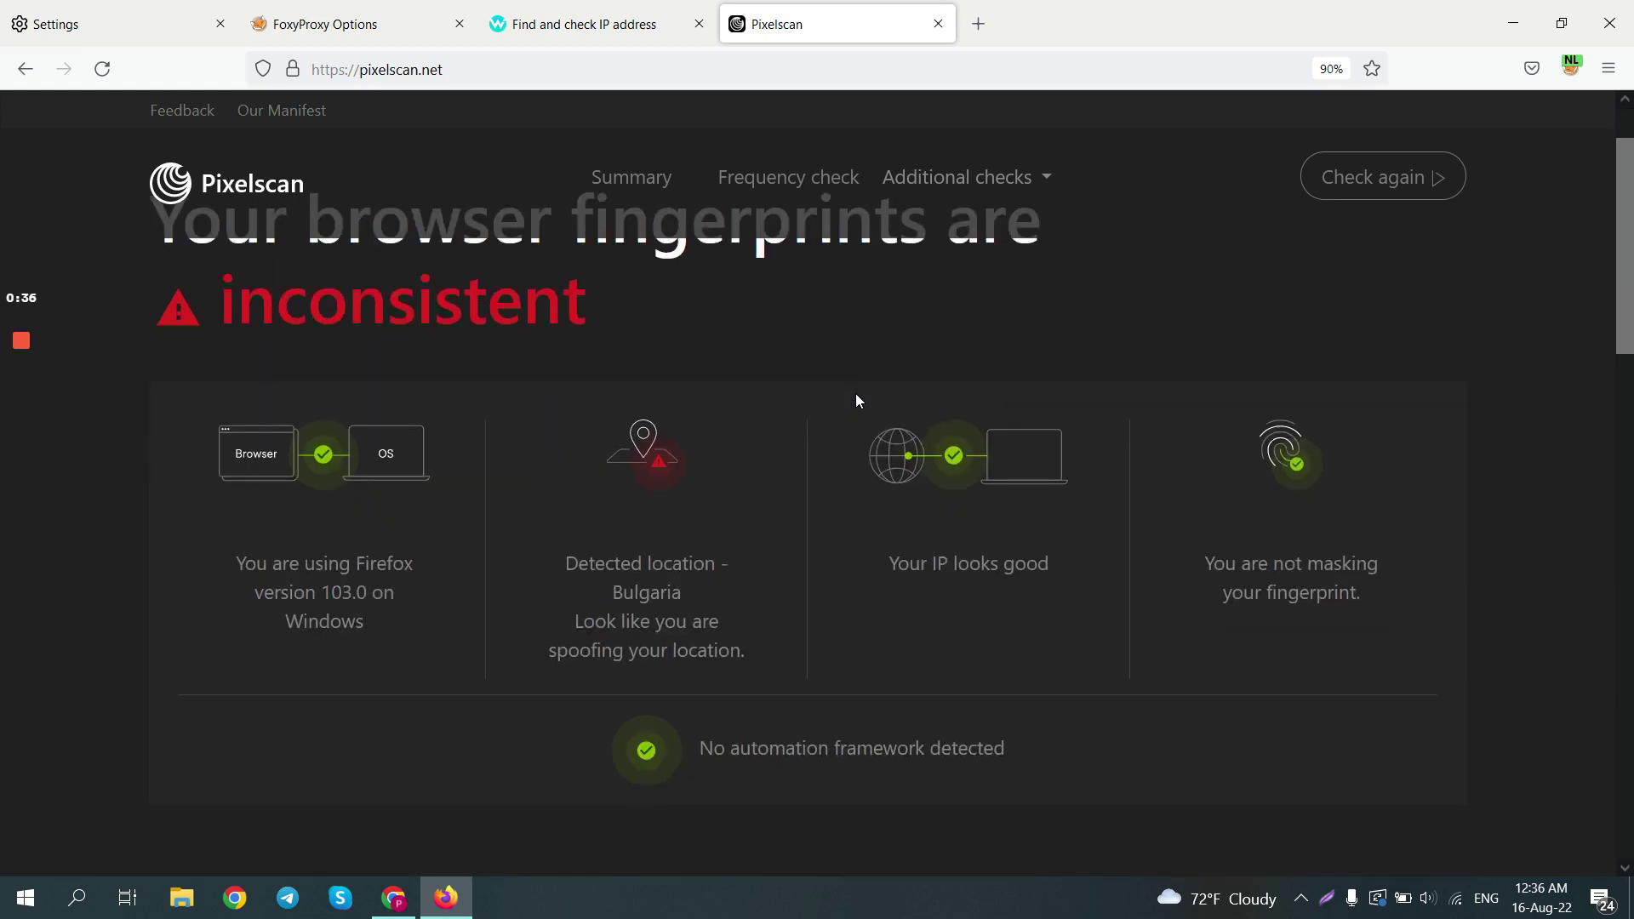
{"action": "scroll", "coordinate": [855, 393], "scroll_direction": "down", "scroll_amount": 1}
{"action": "scroll", "coordinate": [856, 393], "scroll_direction": "up", "scroll_amount": 1}
{"action": "scroll", "coordinate": [856, 400], "scroll_direction": "up", "scroll_amount": 1}
{"action": "scroll", "coordinate": [857, 400], "scroll_direction": "down", "scroll_amount": 6}
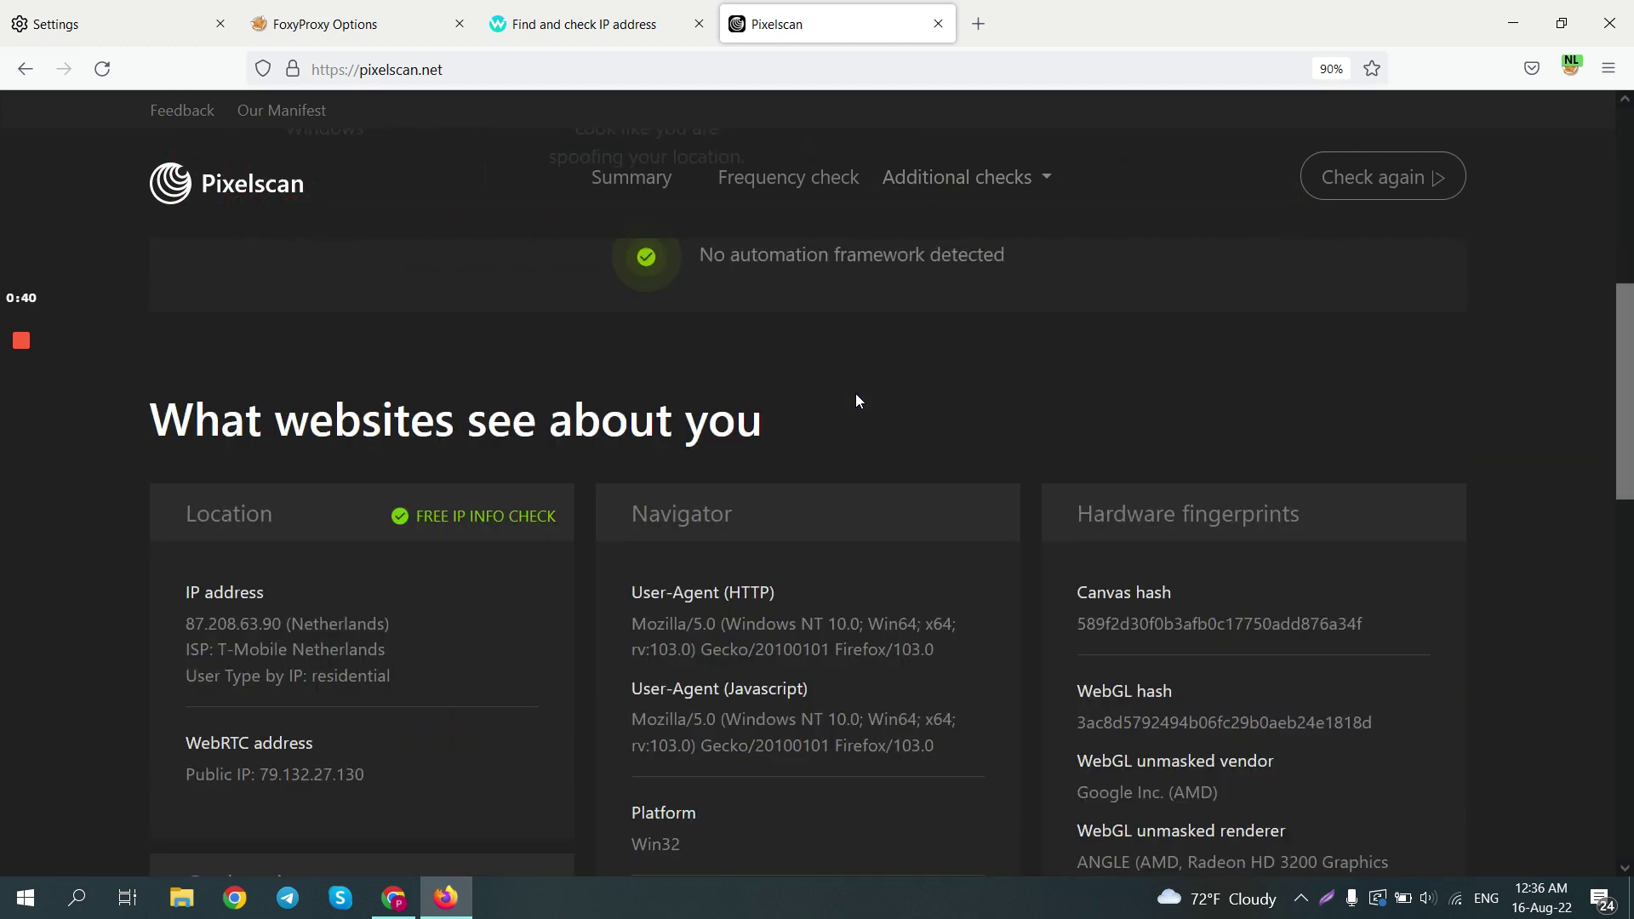
{"action": "scroll", "coordinate": [855, 400], "scroll_direction": "down", "scroll_amount": 2}
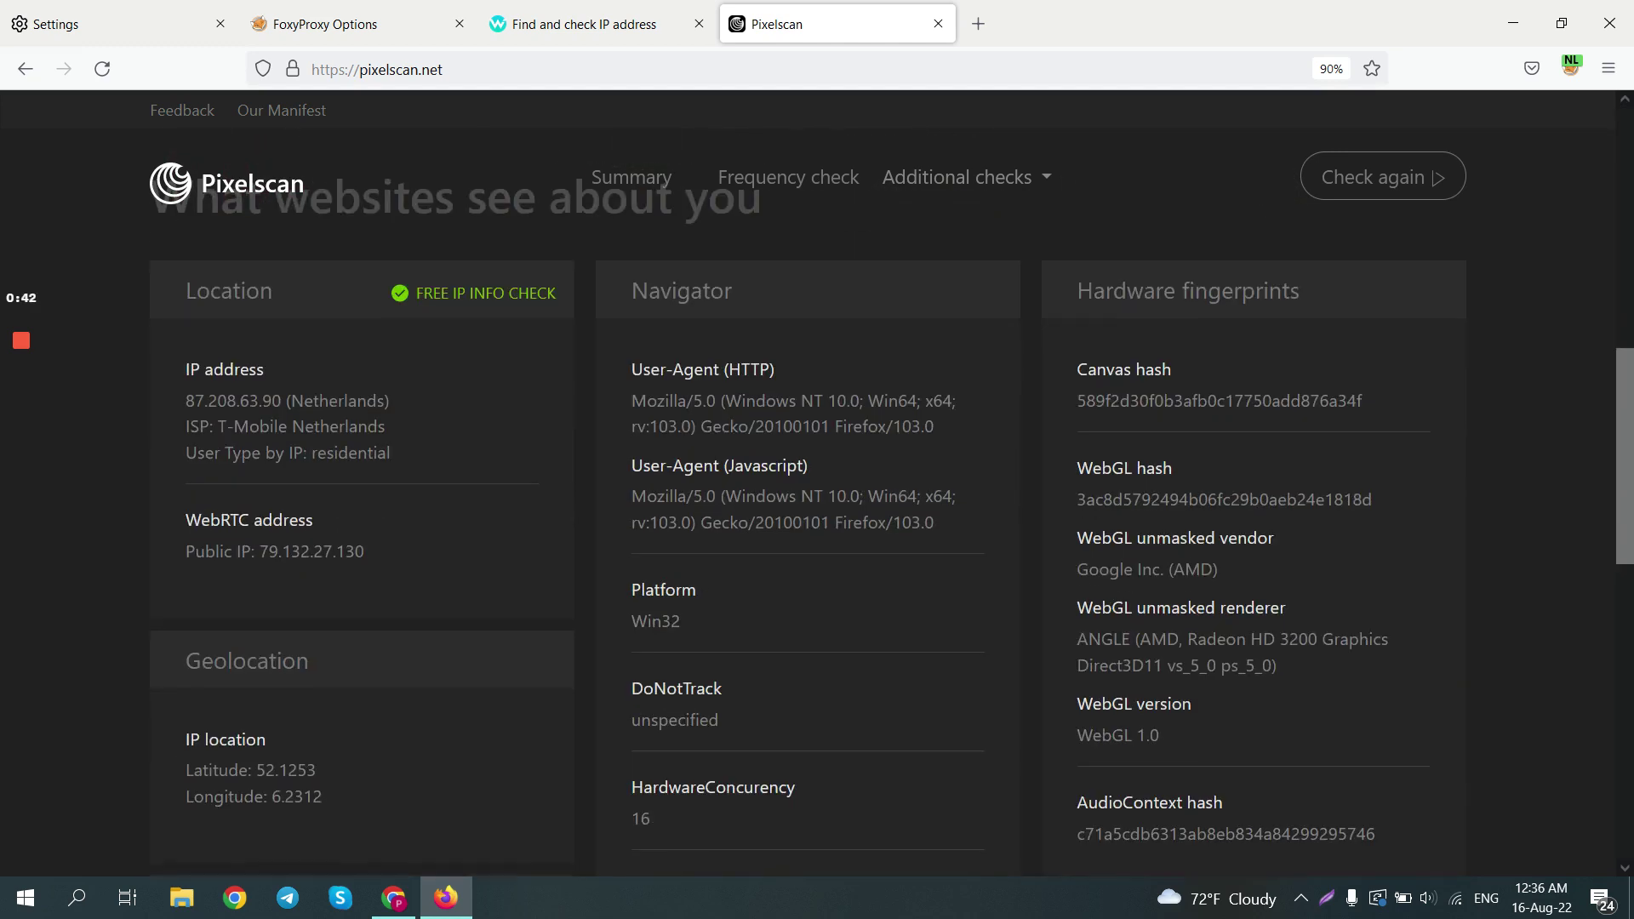
{"action": "scroll", "coordinate": [817, 485], "scroll_direction": "down", "scroll_amount": 1}
{"action": "scroll", "coordinate": [868, 397], "scroll_direction": "down", "scroll_amount": 1}
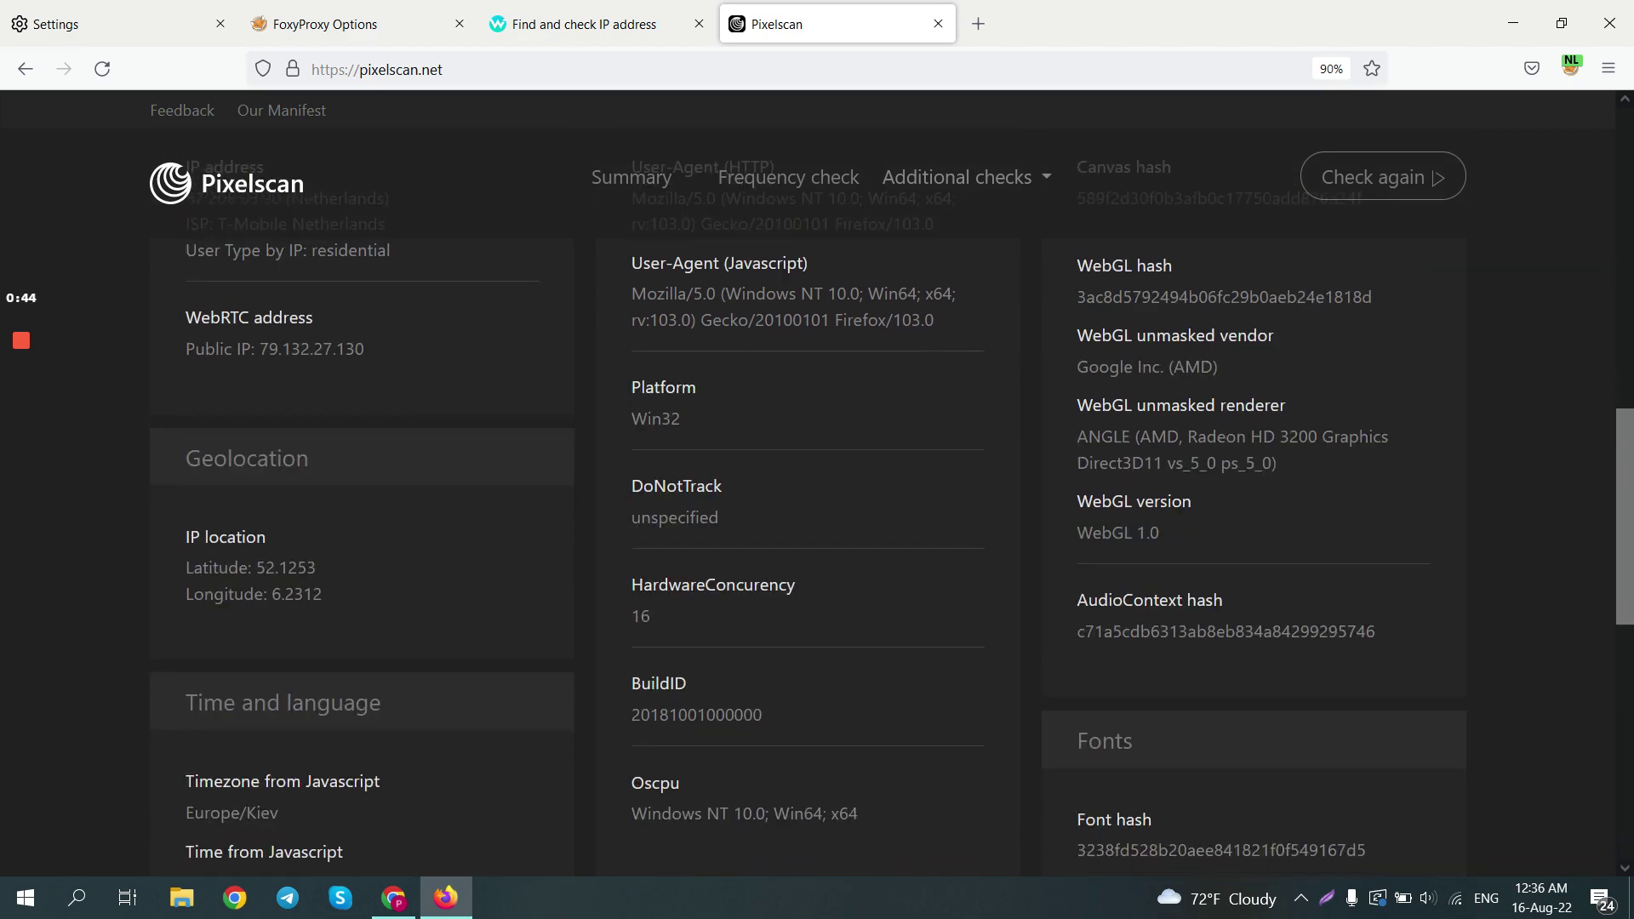
{"action": "scroll", "coordinate": [868, 397], "scroll_direction": "down", "scroll_amount": 3}
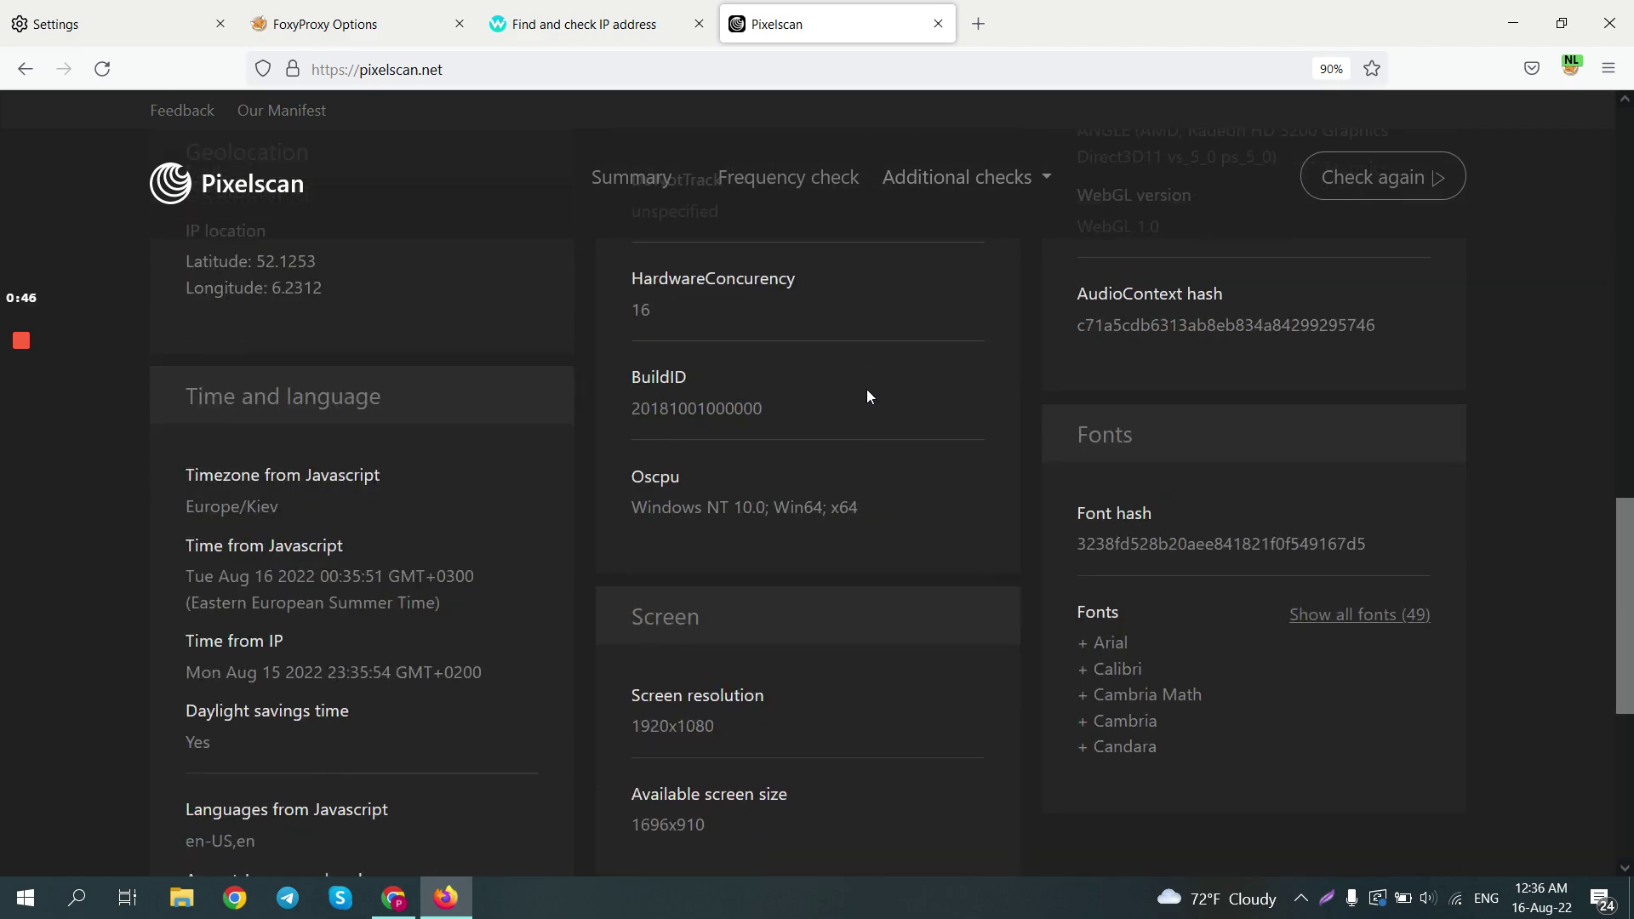
{"action": "scroll", "coordinate": [868, 396], "scroll_direction": "up", "scroll_amount": 6}
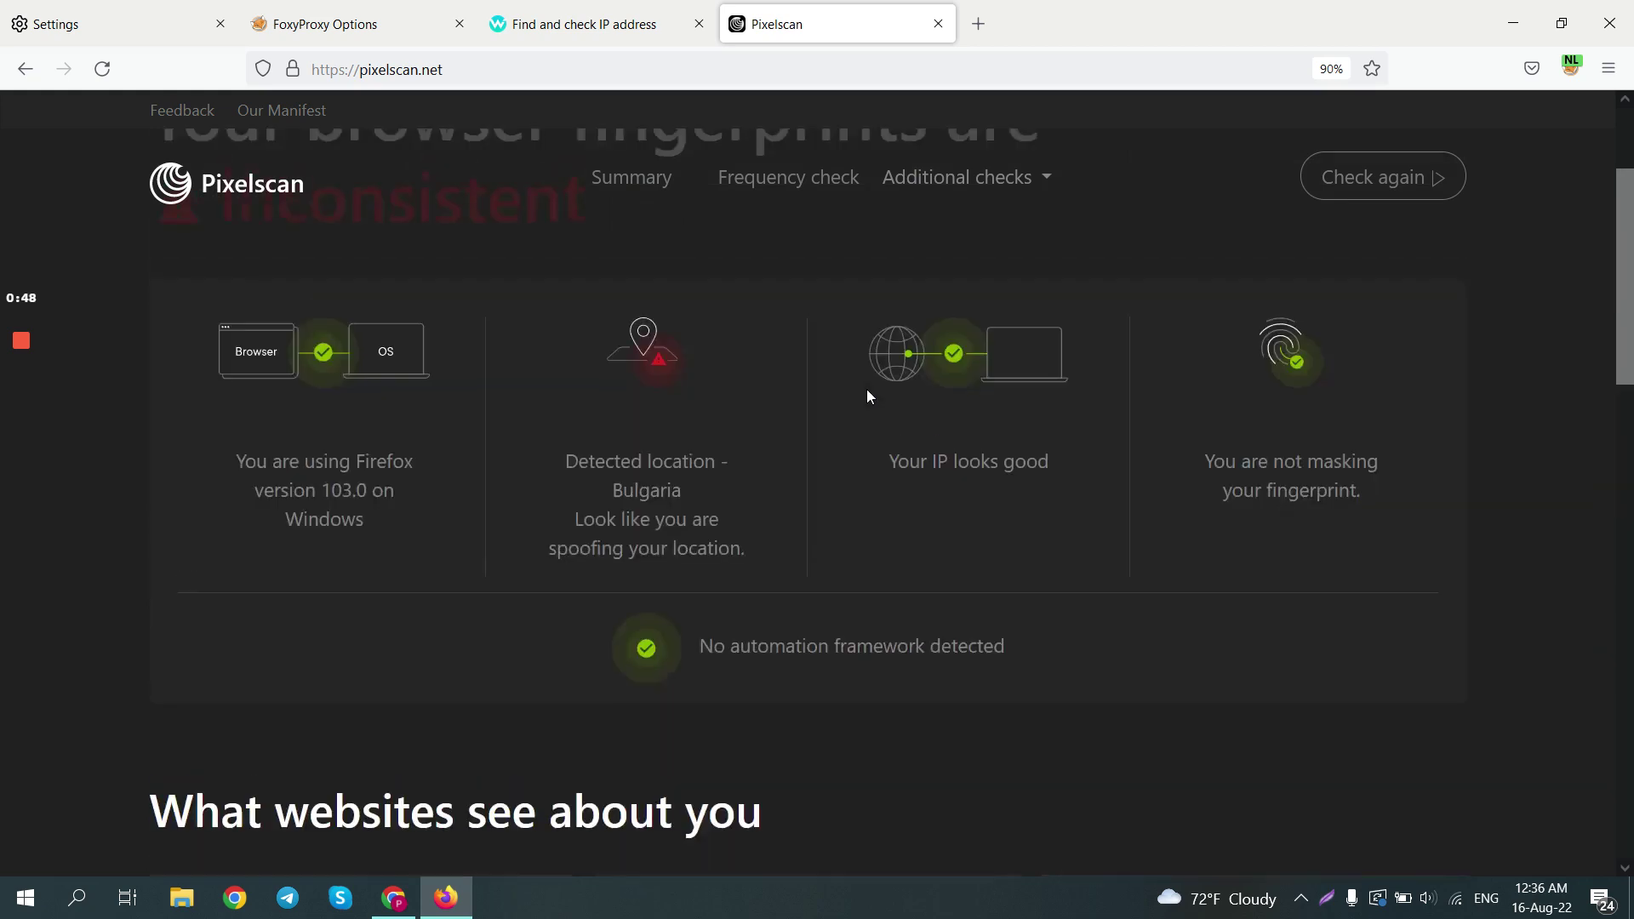
{"action": "scroll", "coordinate": [868, 396], "scroll_direction": "up", "scroll_amount": 2}
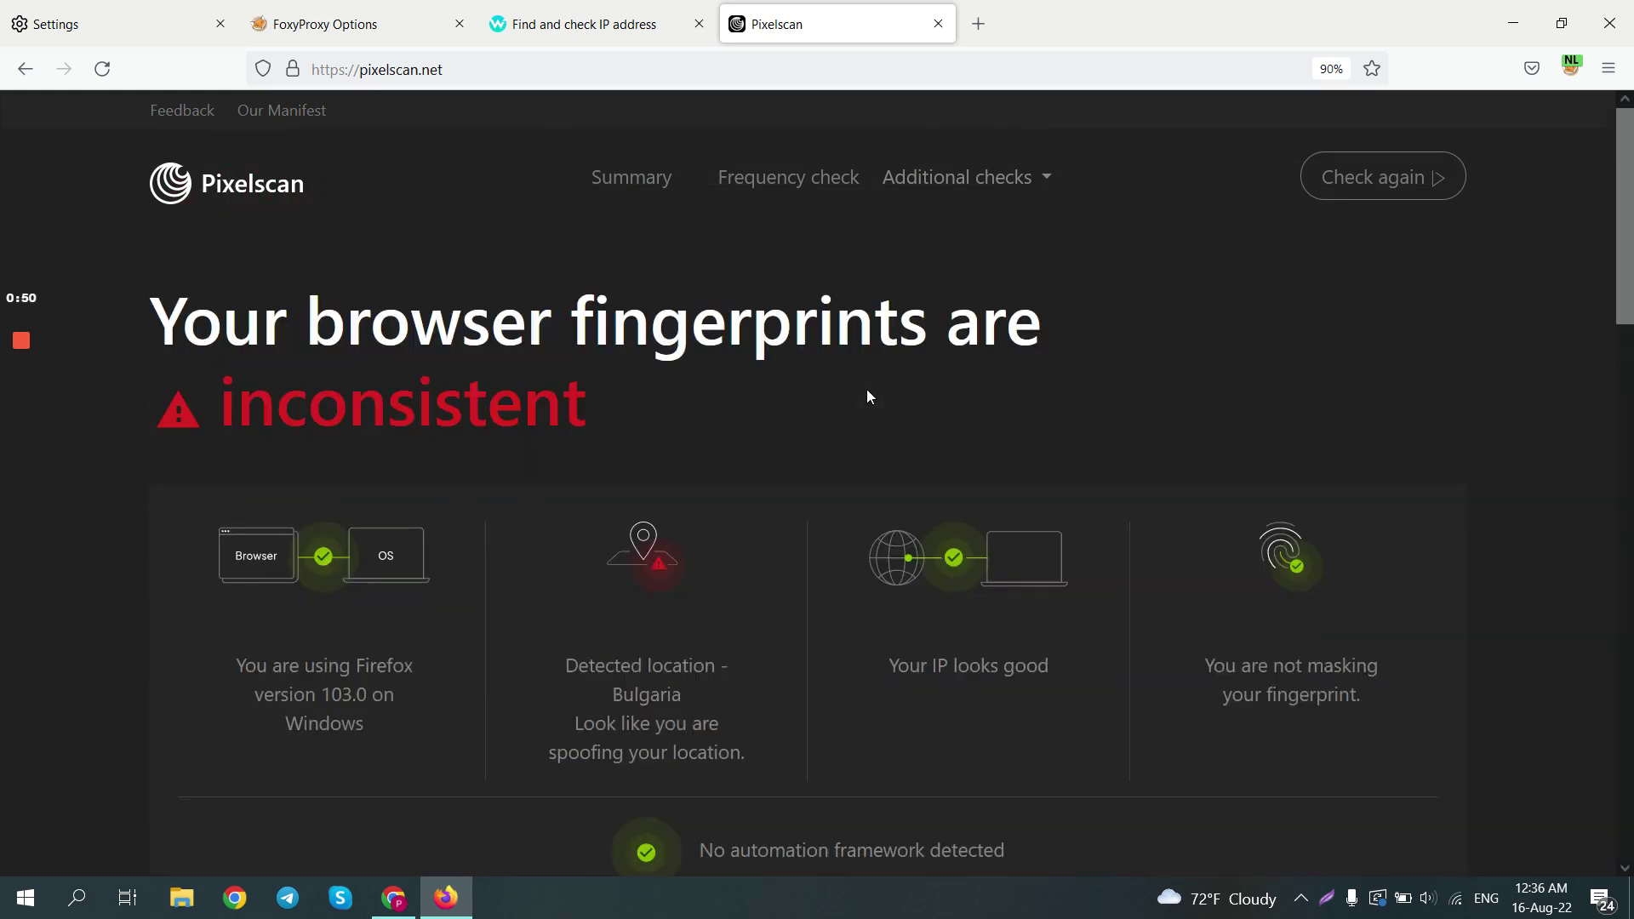